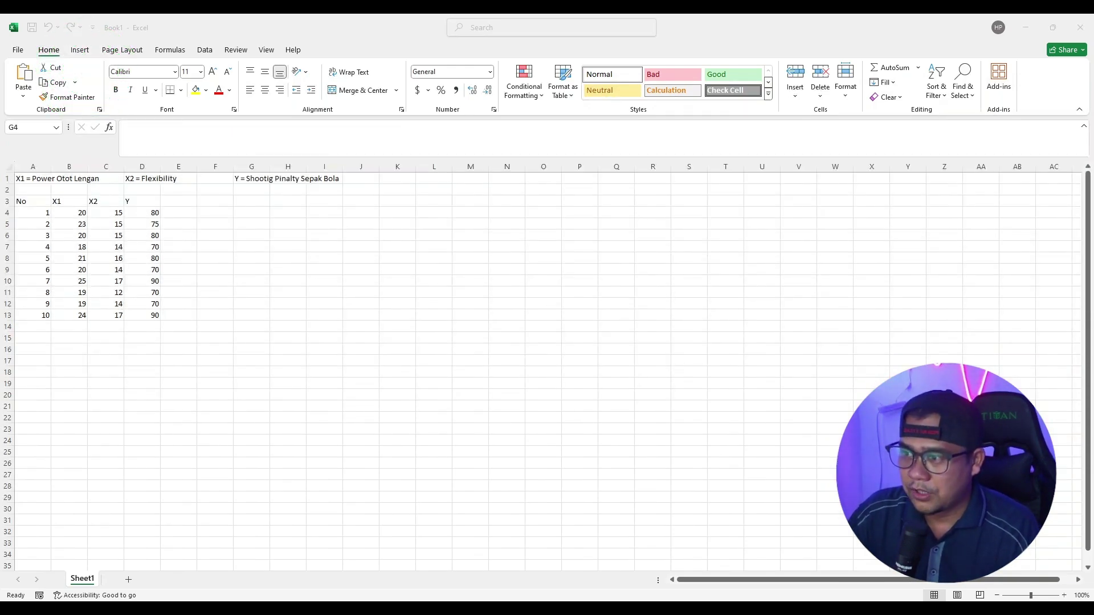
# Examine the data table's No, X1, X2 and Y columns and their values
pyautogui.click(33, 212)
pyautogui.click(34, 212)
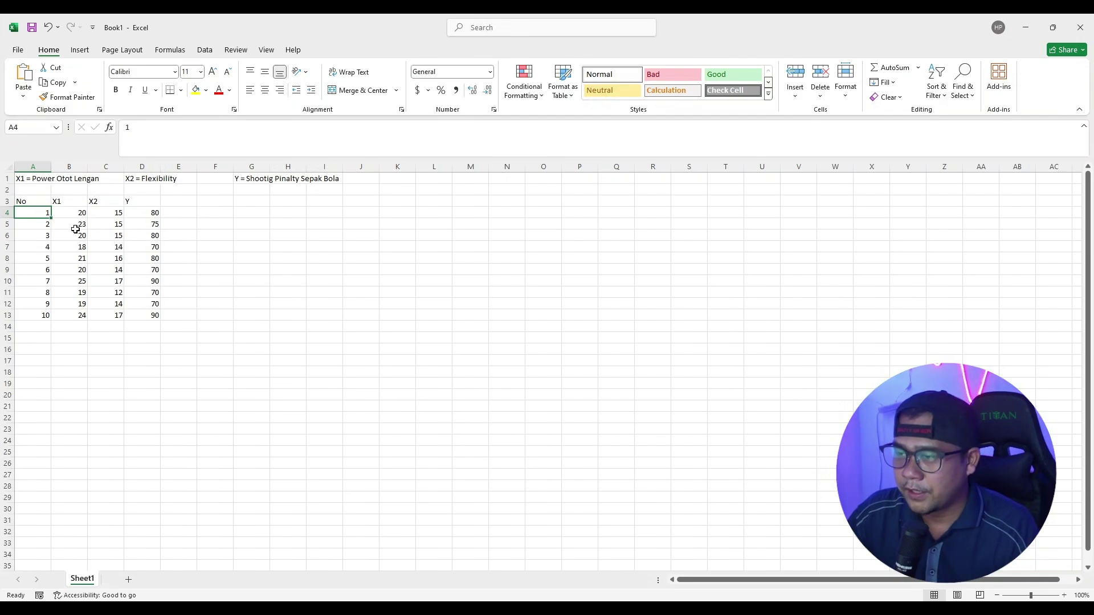
pyautogui.moveTo(34, 215); pyautogui.dragTo(31, 316)
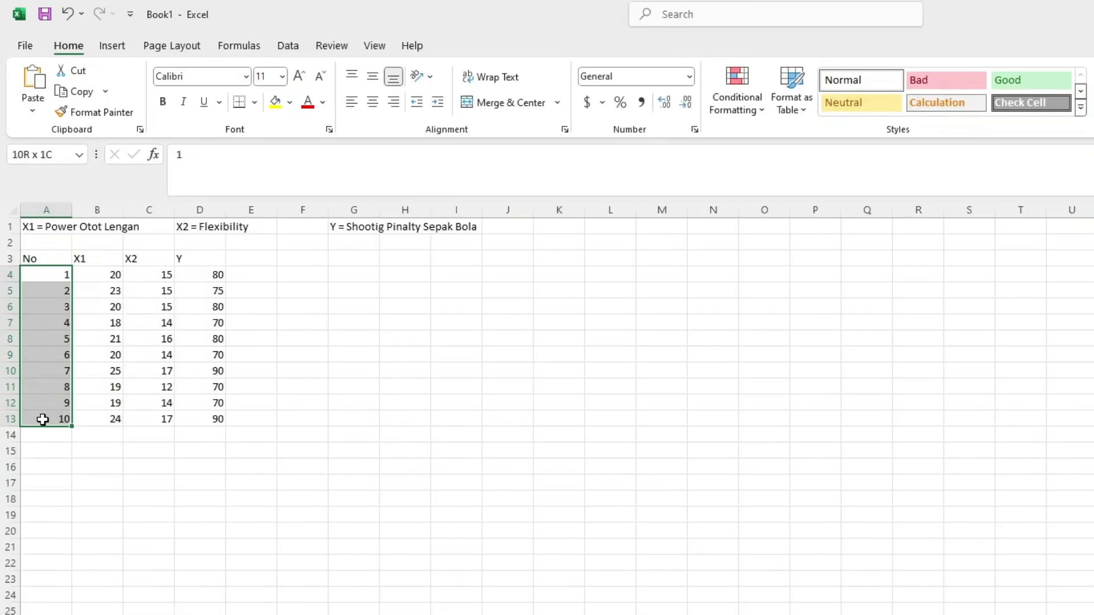
pyautogui.click(98, 275)
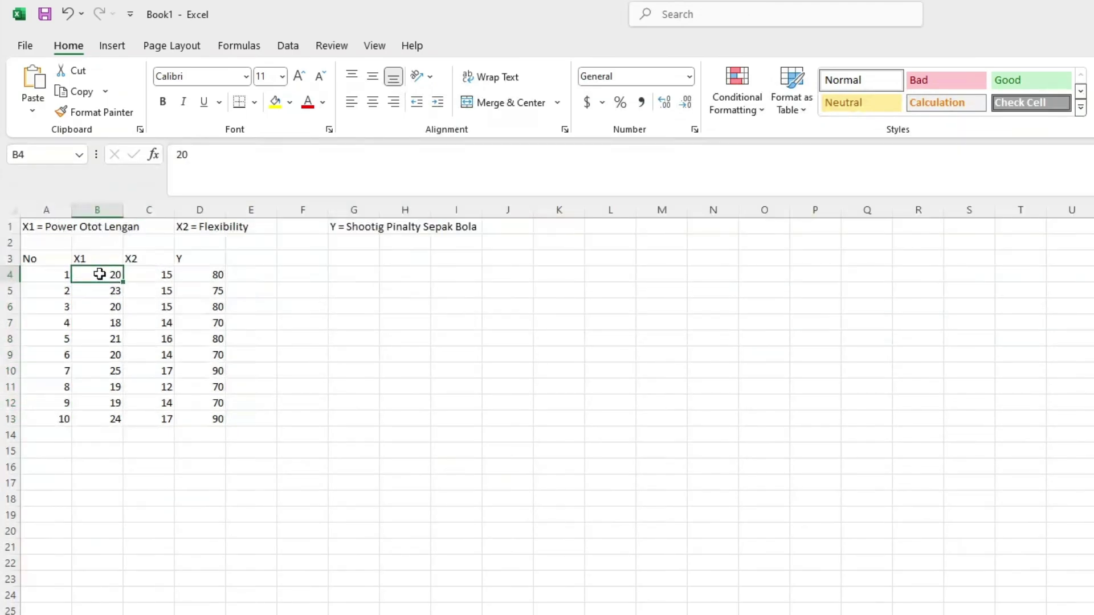
pyautogui.moveTo(99, 275); pyautogui.dragTo(100, 416)
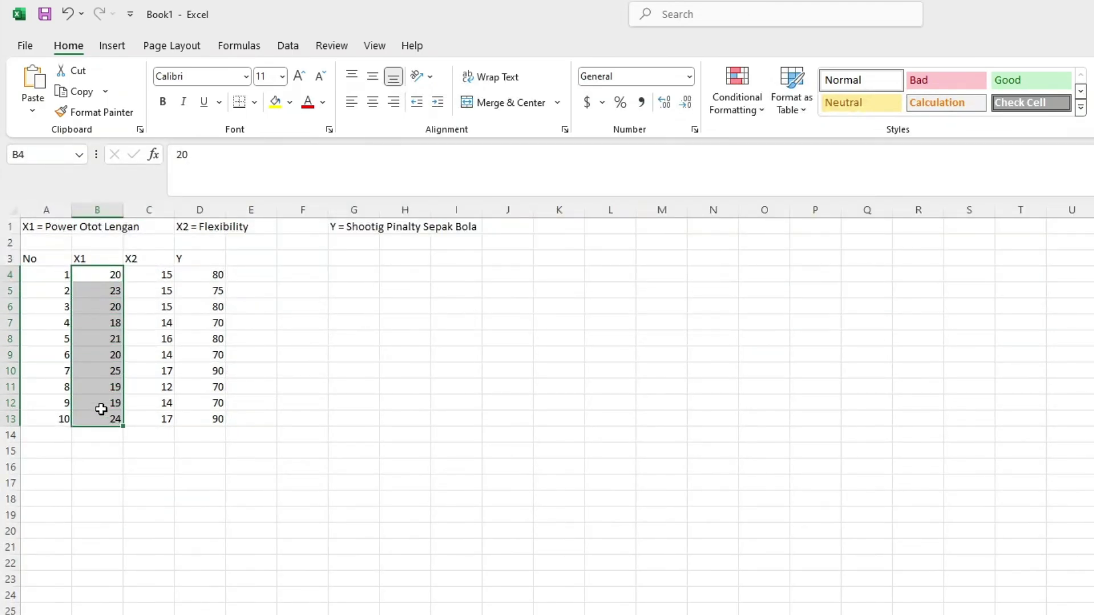
pyautogui.click(99, 277)
pyautogui.click(54, 278)
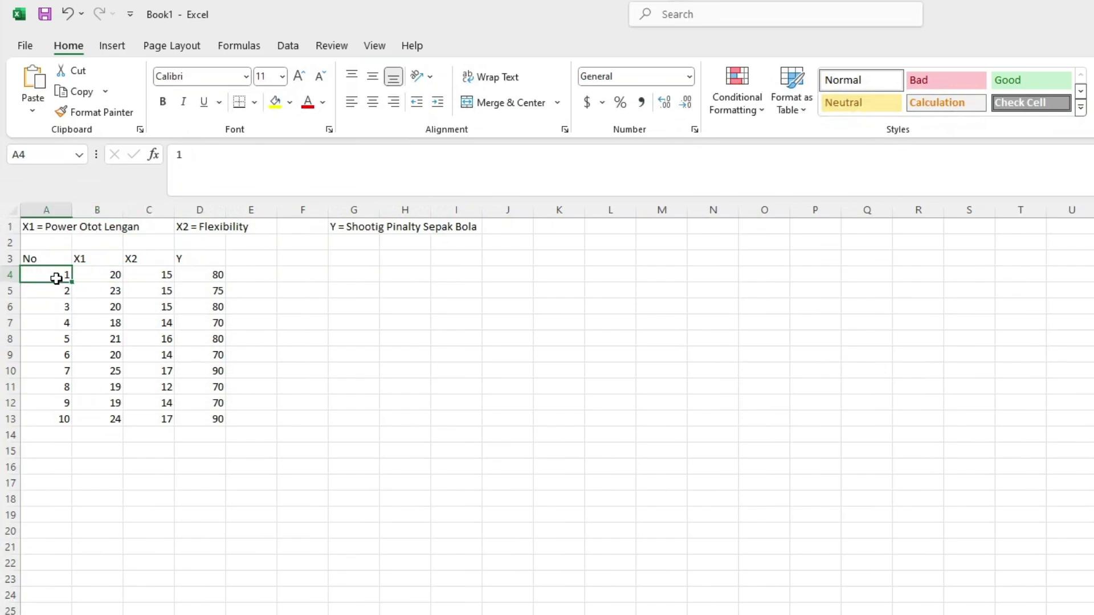
pyautogui.click(106, 278)
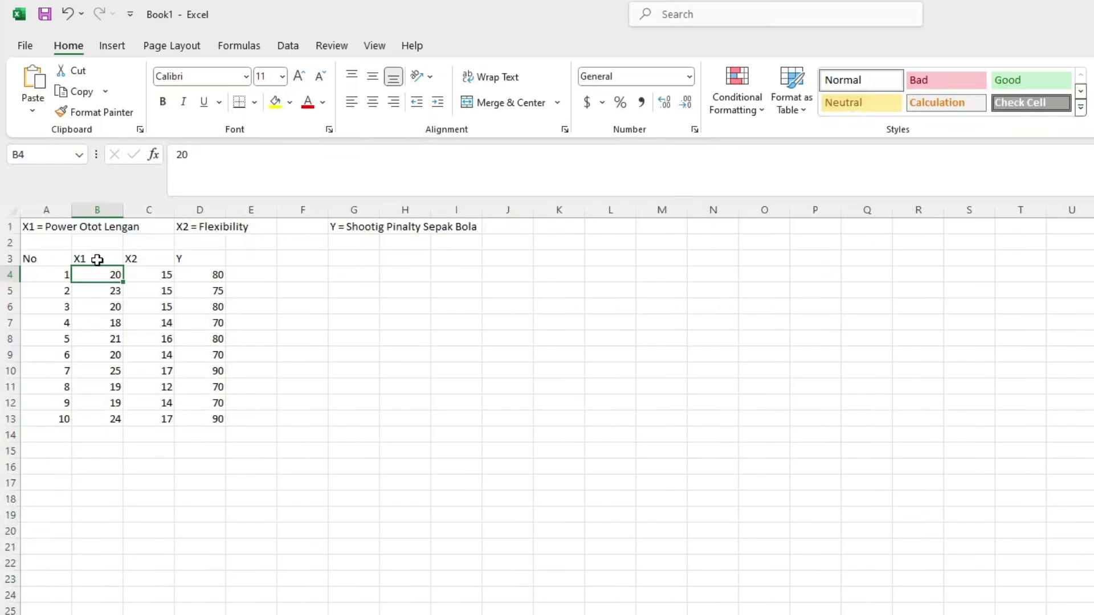
pyautogui.click(94, 259)
pyautogui.click(166, 289)
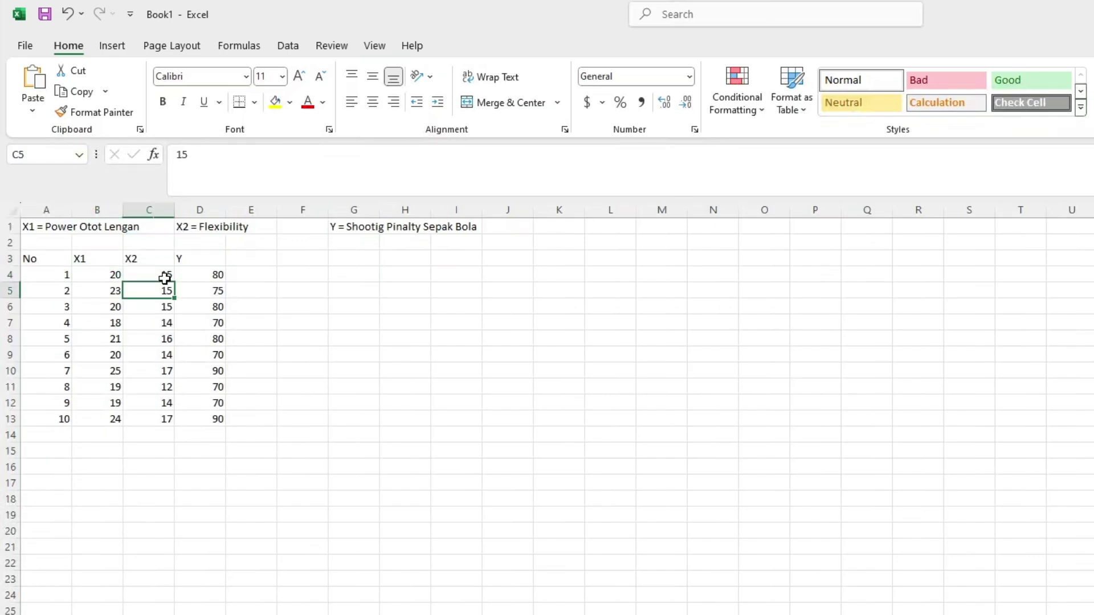
pyautogui.click(164, 276)
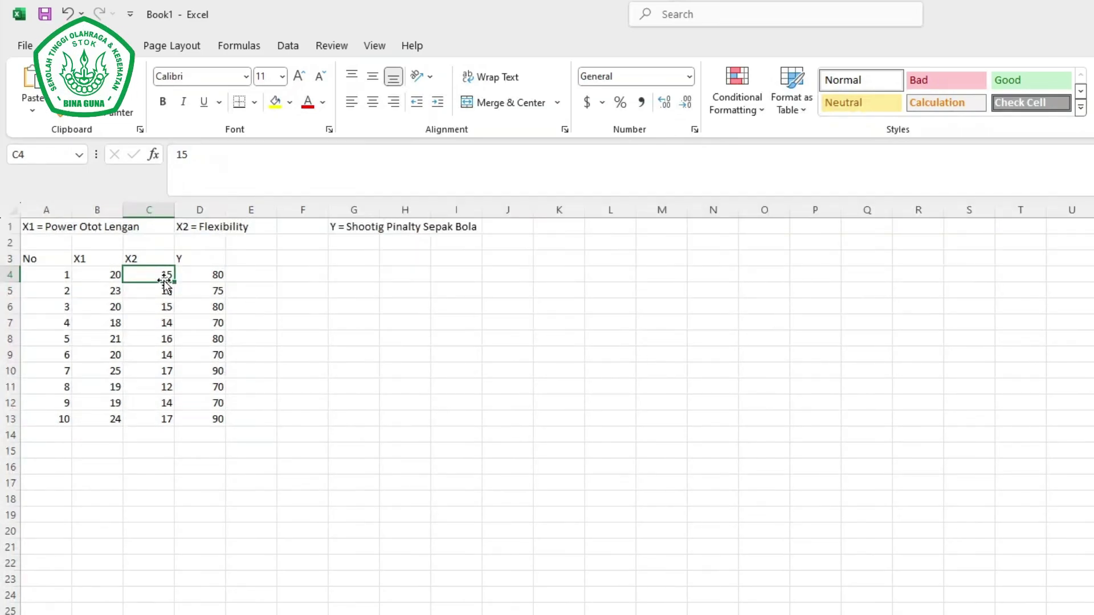
pyautogui.click(200, 260)
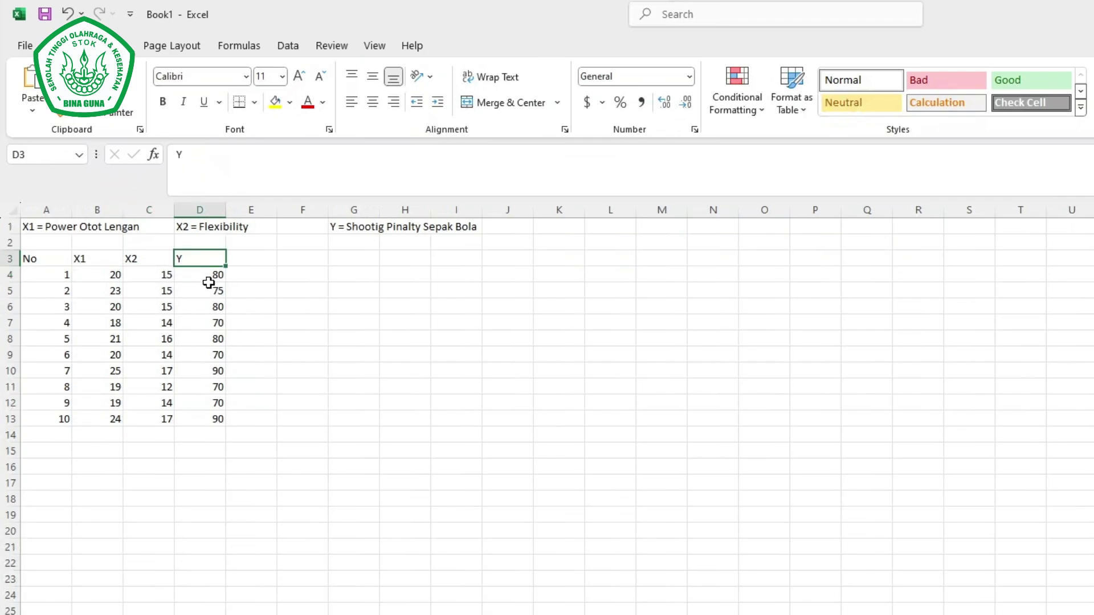
pyautogui.click(209, 278)
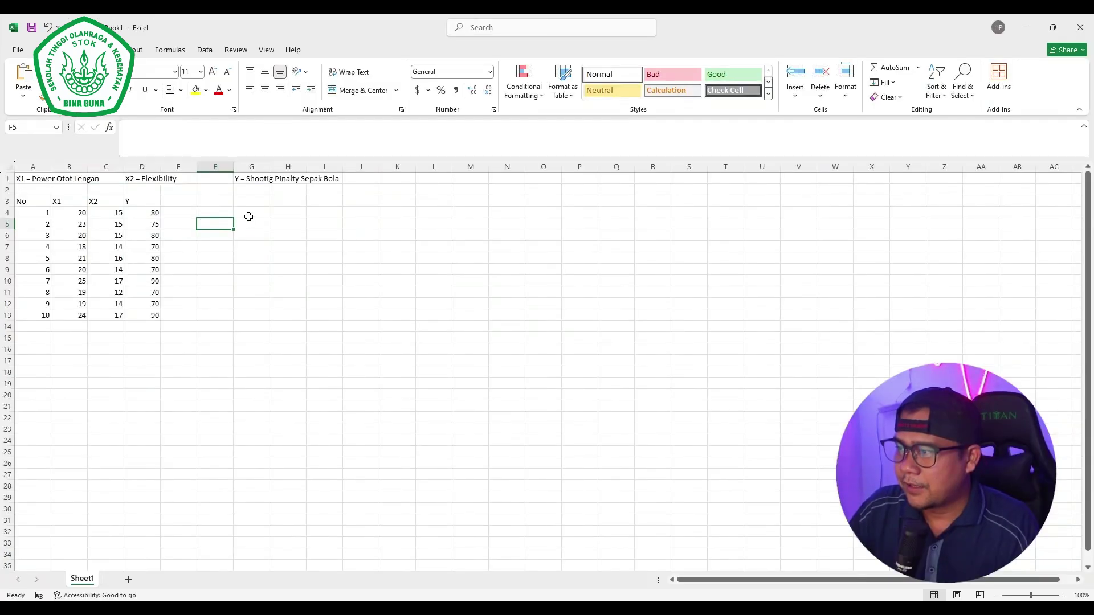
# Enter the label "X1 -> Y =" in cell G4
pyautogui.click(249, 216)
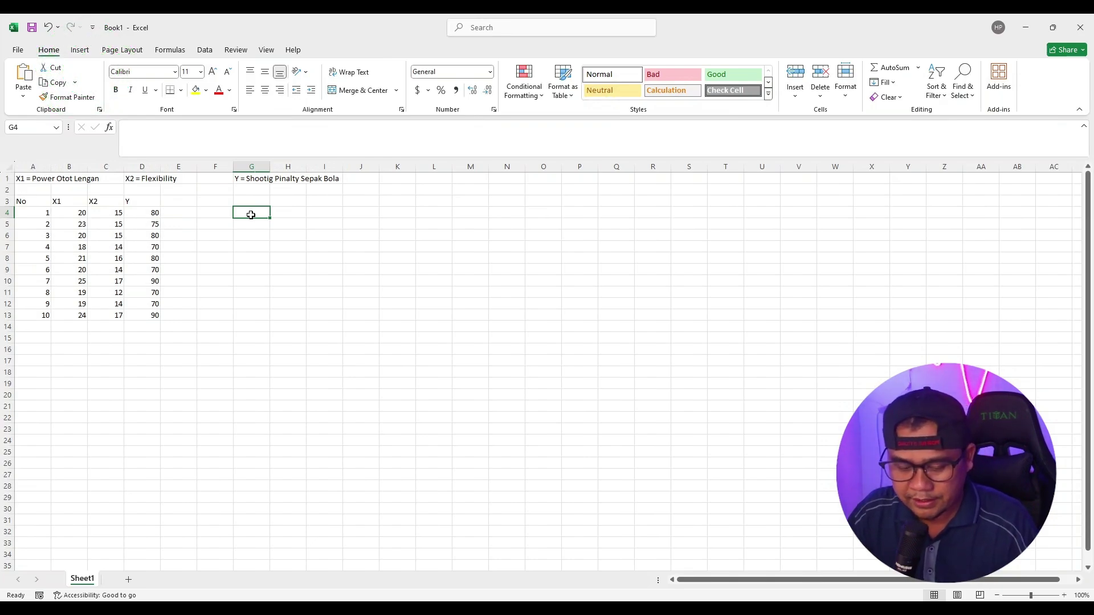
pyautogui.write('X1 ->')
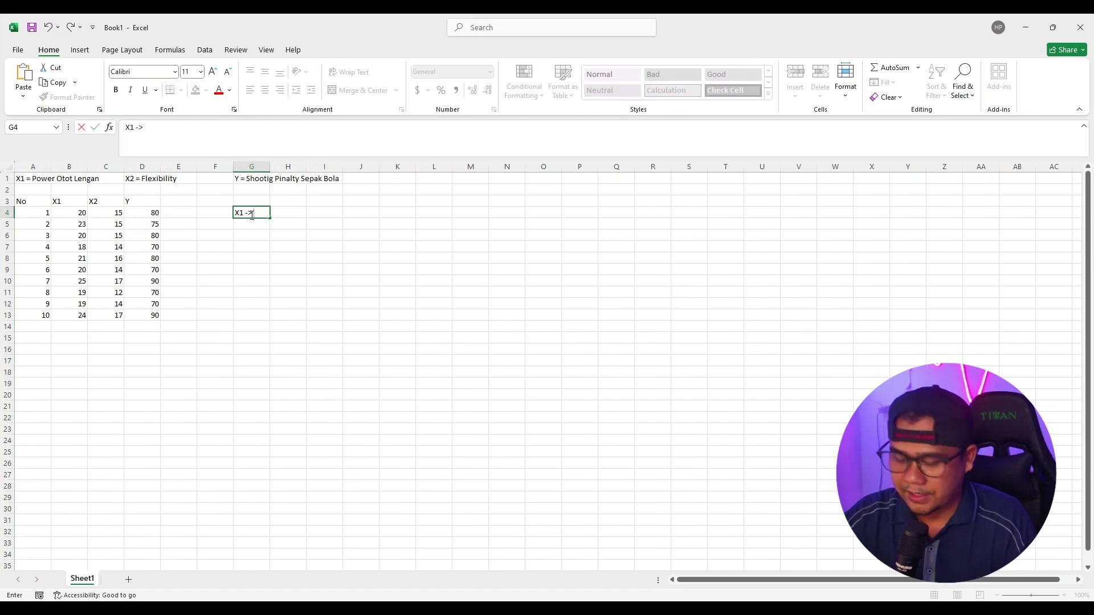
pyautogui.write(' Y')
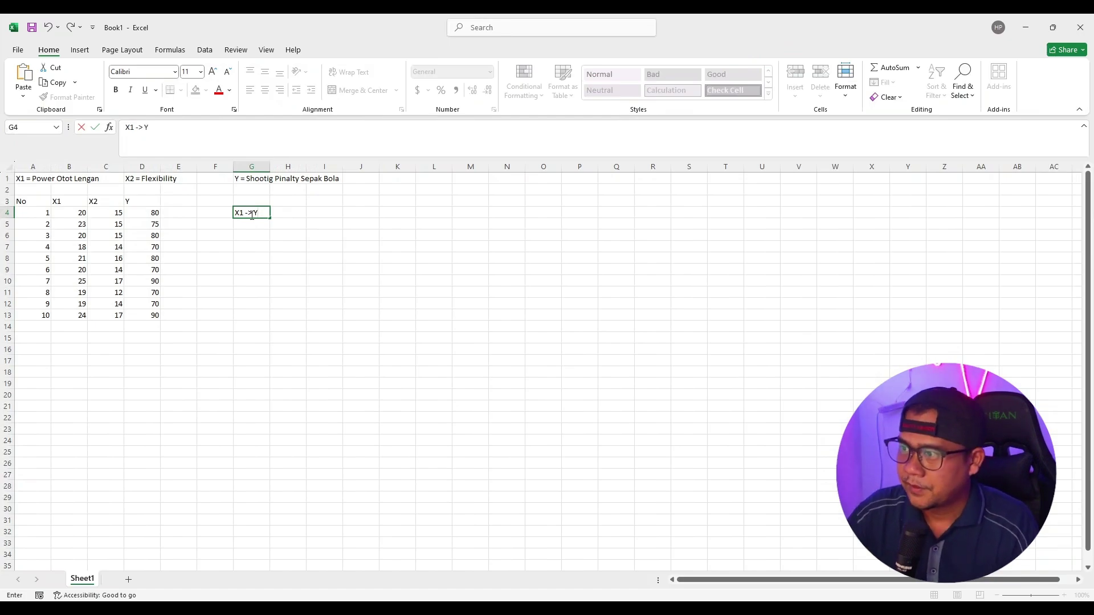
pyautogui.click(300, 213)
pyautogui.click(244, 227)
pyautogui.doubleClick(263, 213)
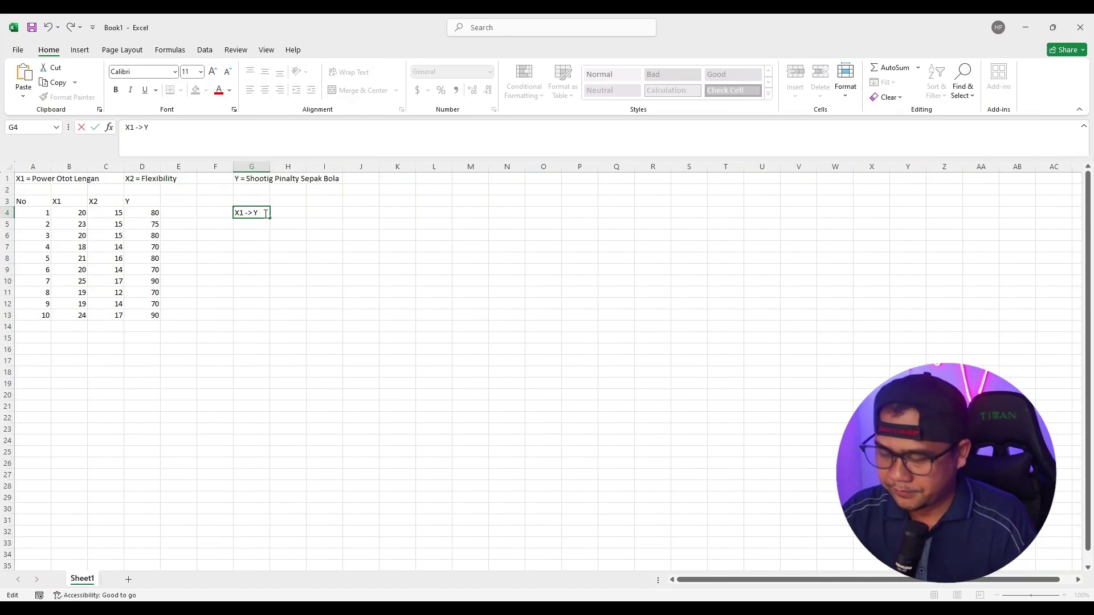
pyautogui.write('=')
# Enter the label "X2 -> Y =" in cell G5, directly below the first label
pyautogui.click(260, 229)
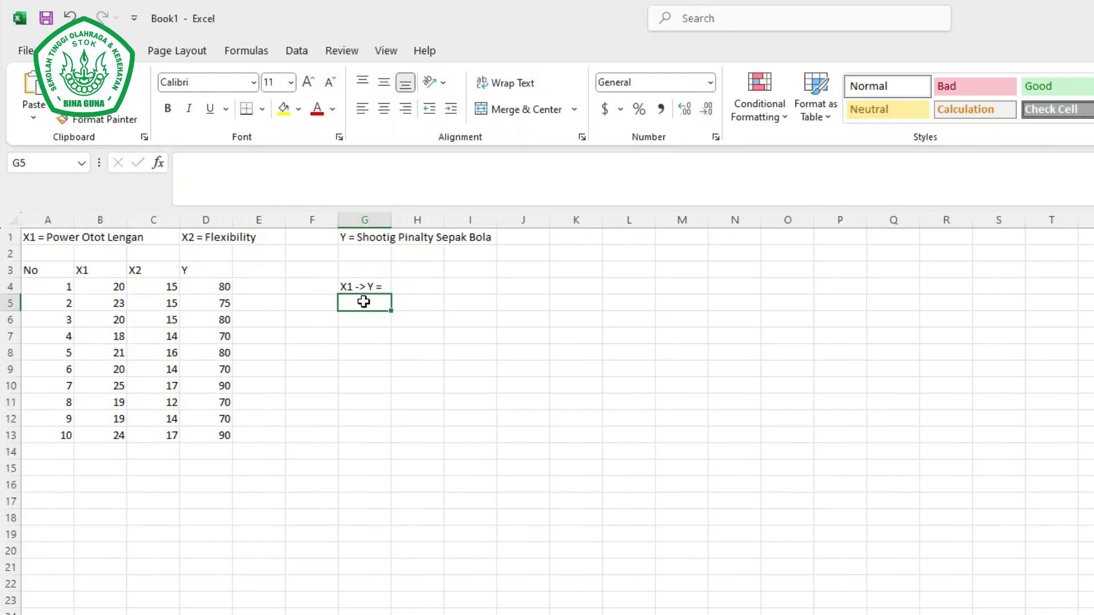
pyautogui.write('X1 -> Y =')
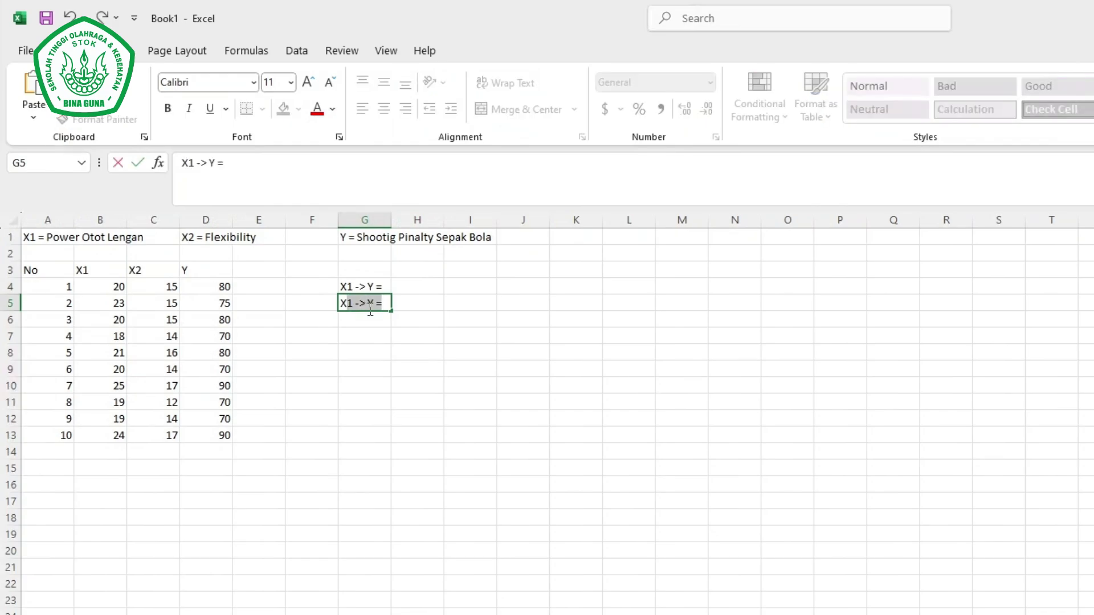
pyautogui.click(374, 304)
pyautogui.click(349, 303)
pyautogui.press('BackSpace')
pyautogui.write('2')
# Enter the label "X1 -> X2=" in cell G6 and widen column G slightly to fit the labels
pyautogui.click(362, 324)
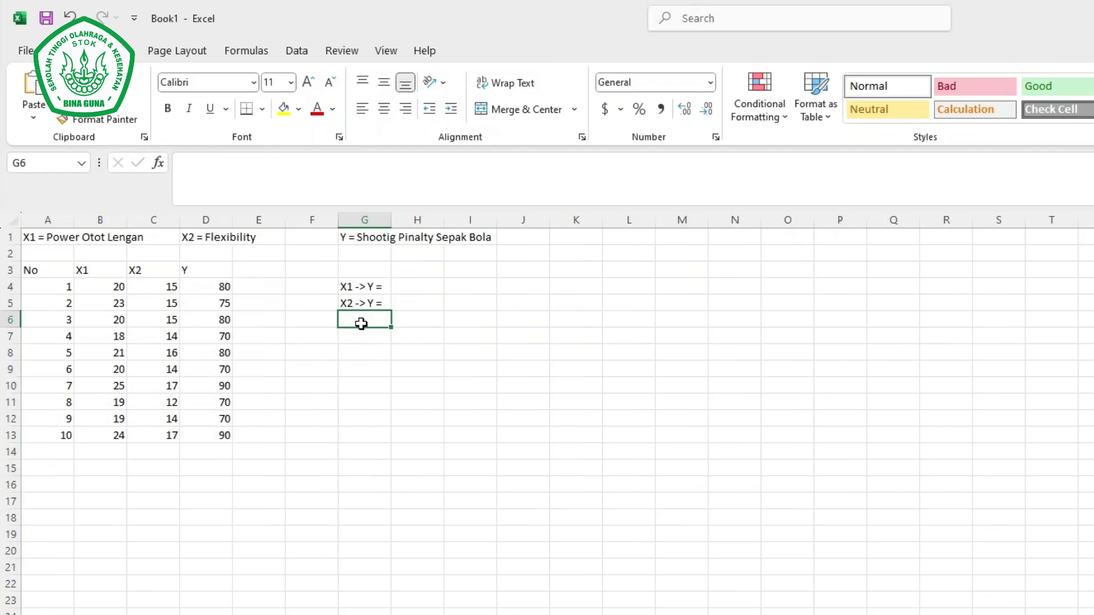
pyautogui.write('X')
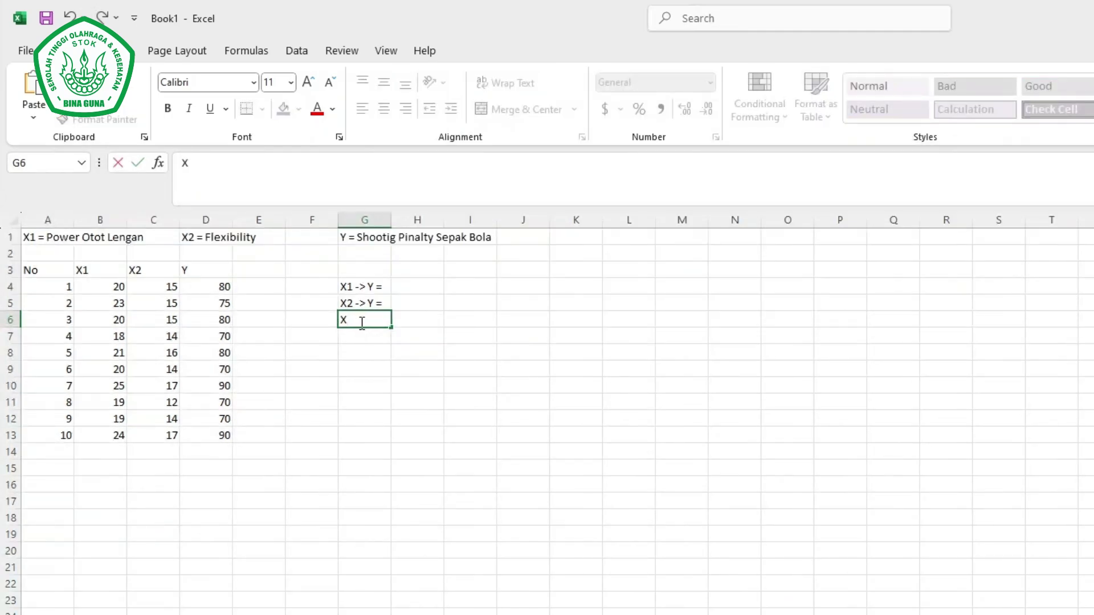
pyautogui.press('BackSpace')
pyautogui.write('1')
pyautogui.press('BackSpace')
pyautogui.write('X1')
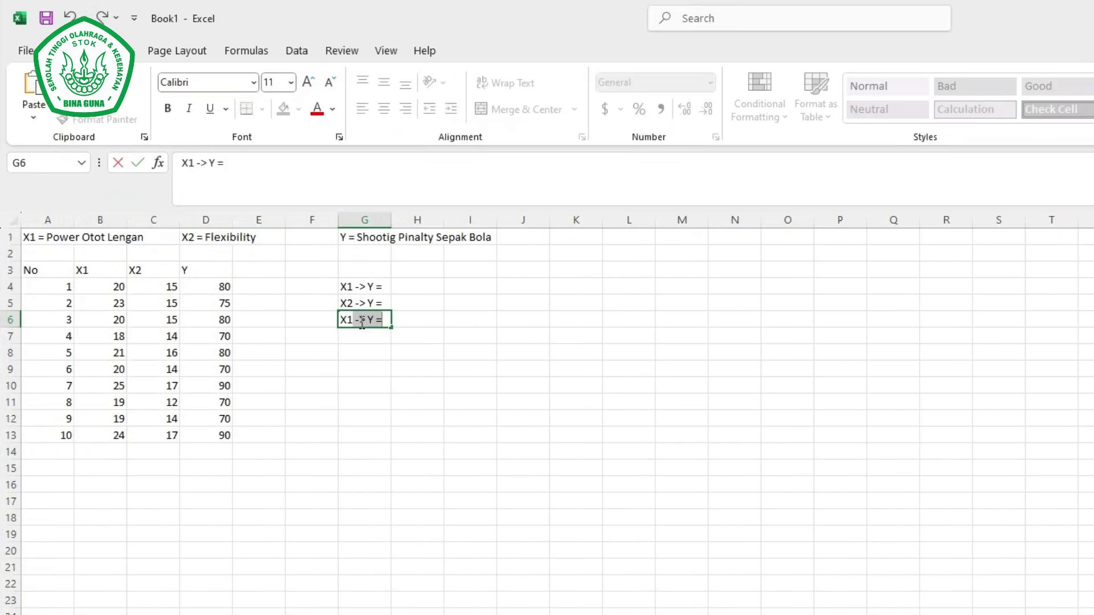
pyautogui.write(' -> X2=')
pyautogui.click(426, 320)
pyautogui.click(420, 289)
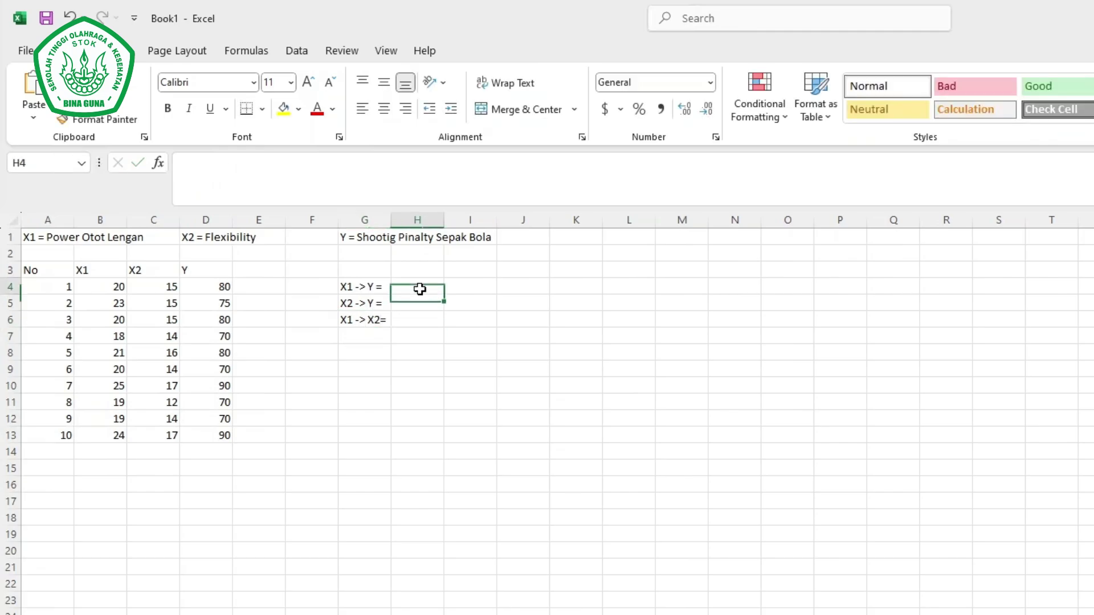
pyautogui.moveTo(391, 222); pyautogui.dragTo(411, 223)
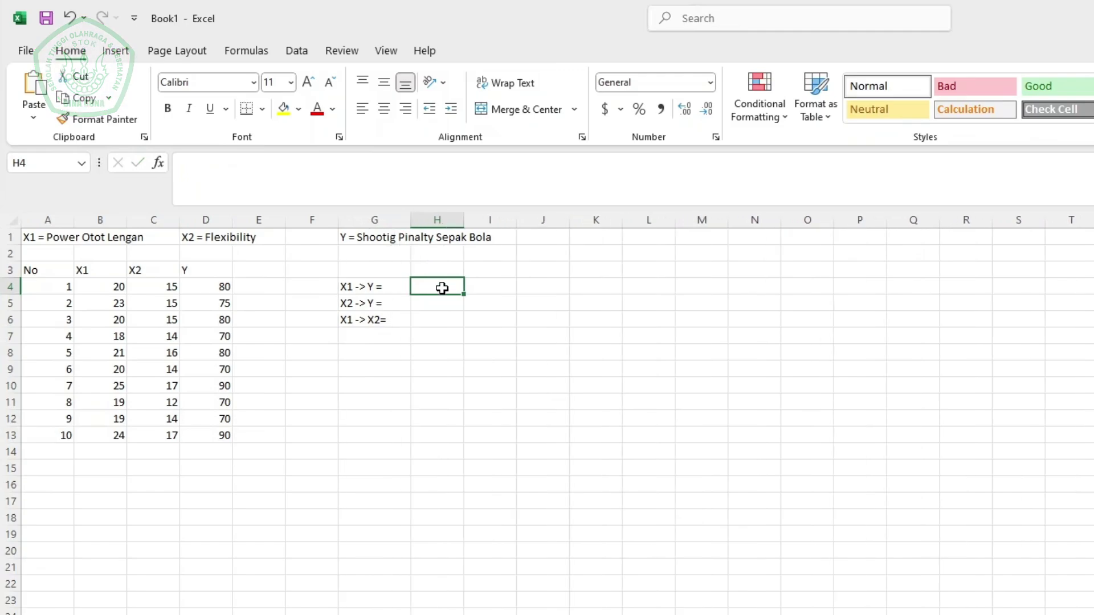
pyautogui.click(443, 306)
pyautogui.click(445, 321)
pyautogui.click(437, 308)
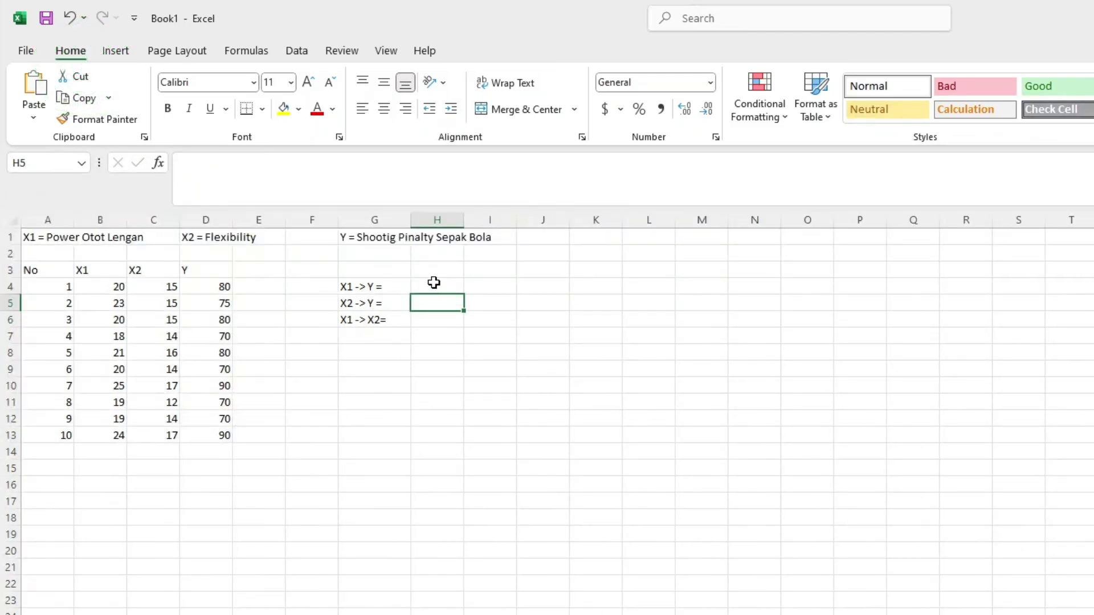
pyautogui.click(437, 284)
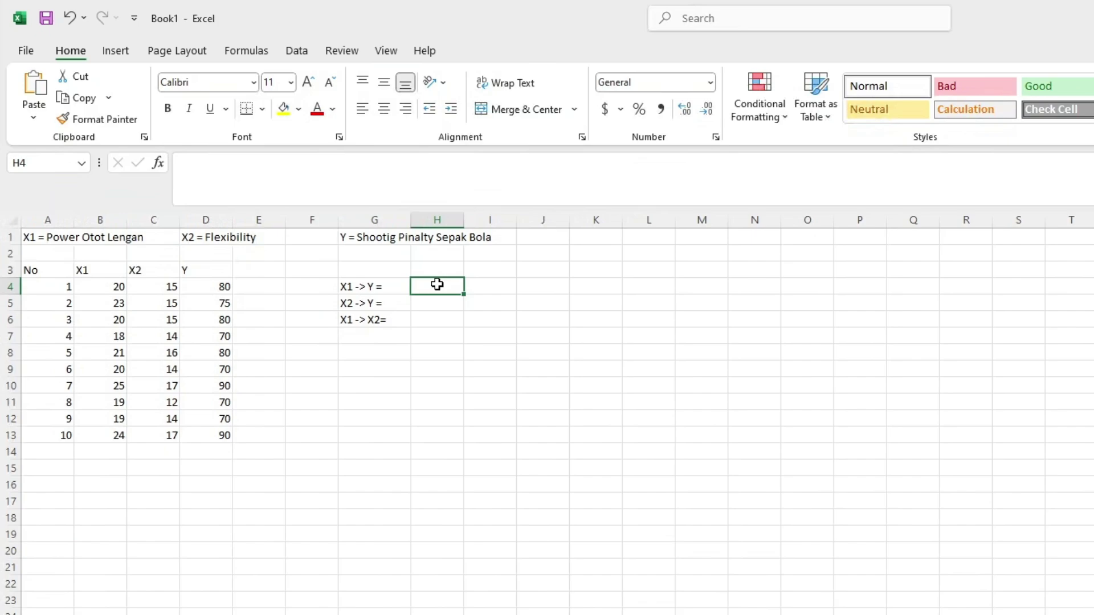
pyautogui.click(382, 371)
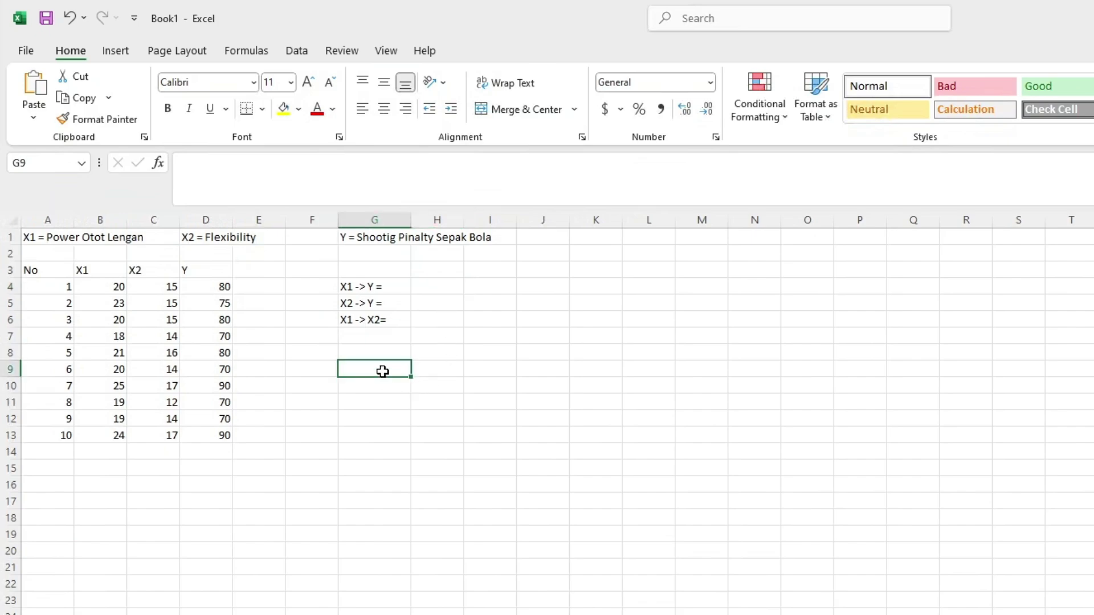
pyautogui.click(446, 283)
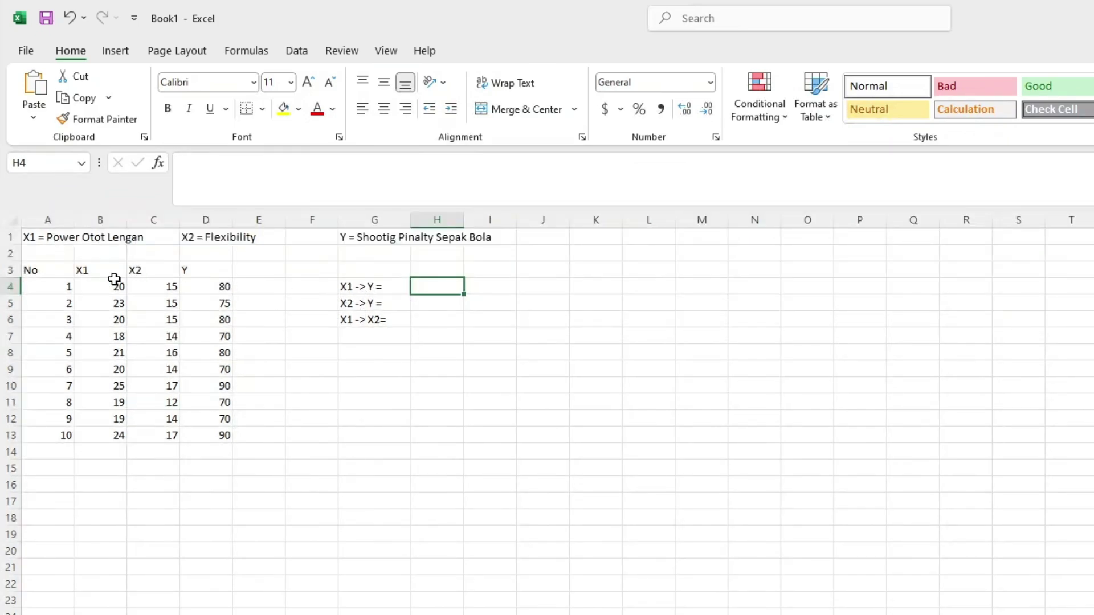
# Fill the X1 column (B3:B13) with yellow and apply all borders to the data table A3:D13
pyautogui.moveTo(85, 267); pyautogui.dragTo(113, 434)
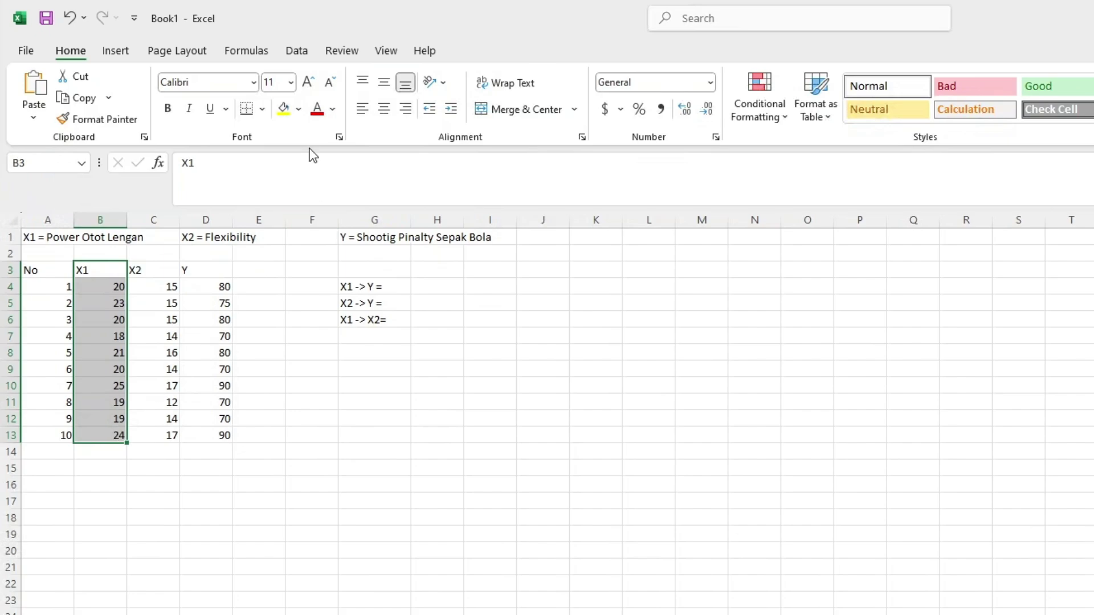
pyautogui.click(282, 114)
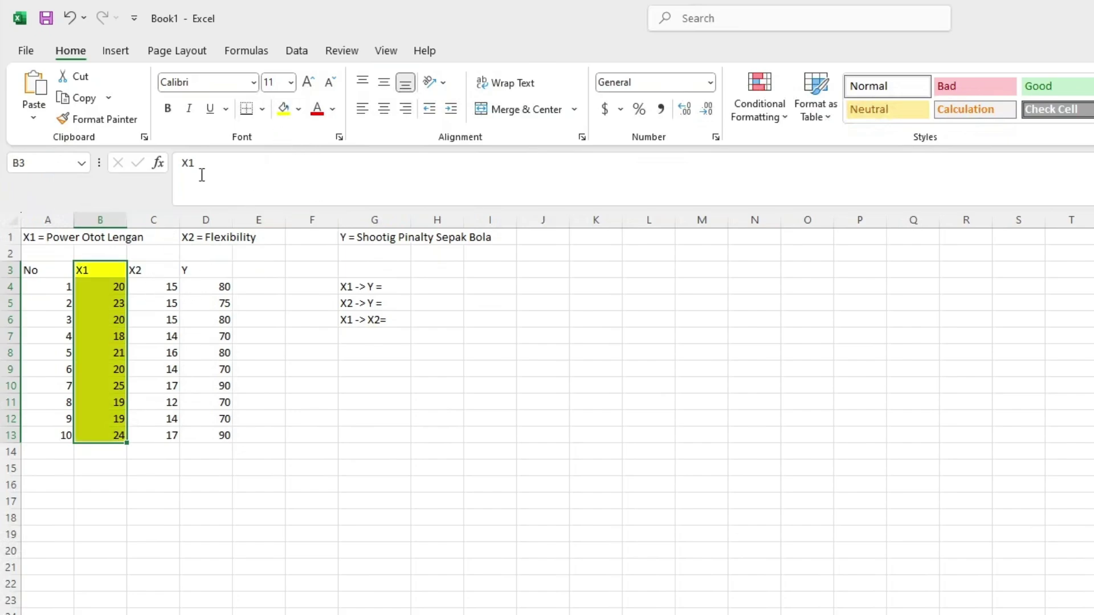
pyautogui.moveTo(51, 269); pyautogui.dragTo(206, 435)
pyautogui.click(251, 110)
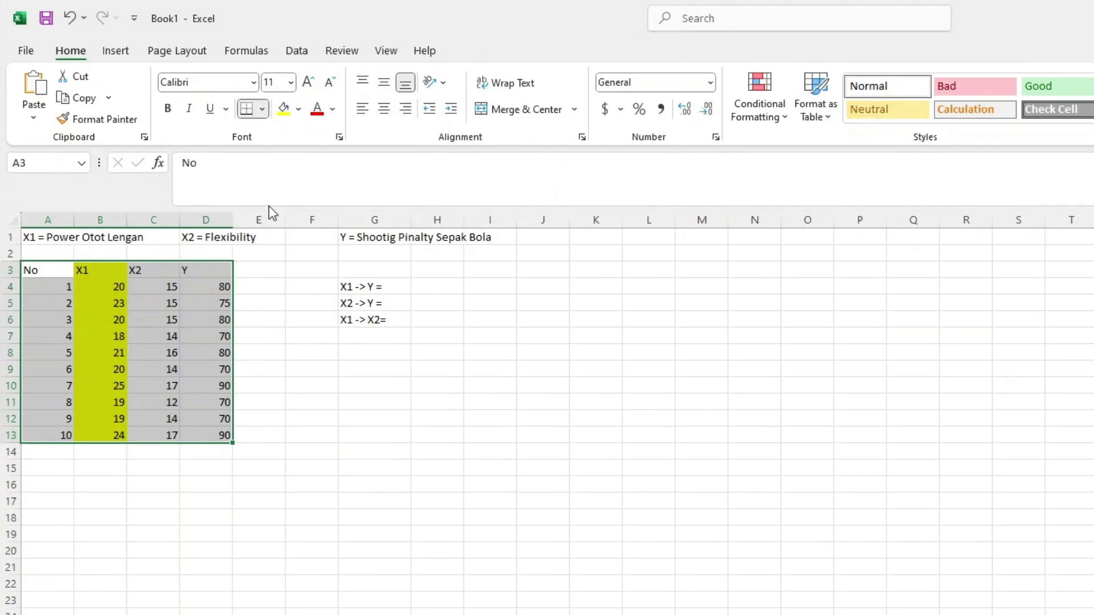
pyautogui.click(139, 283)
pyautogui.click(134, 275)
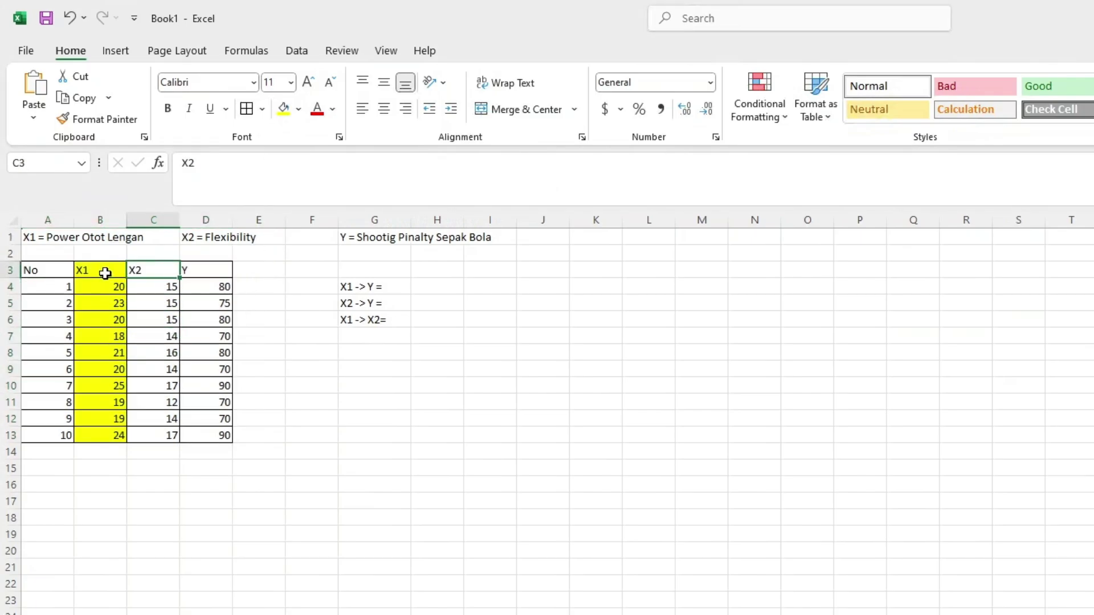
pyautogui.click(105, 272)
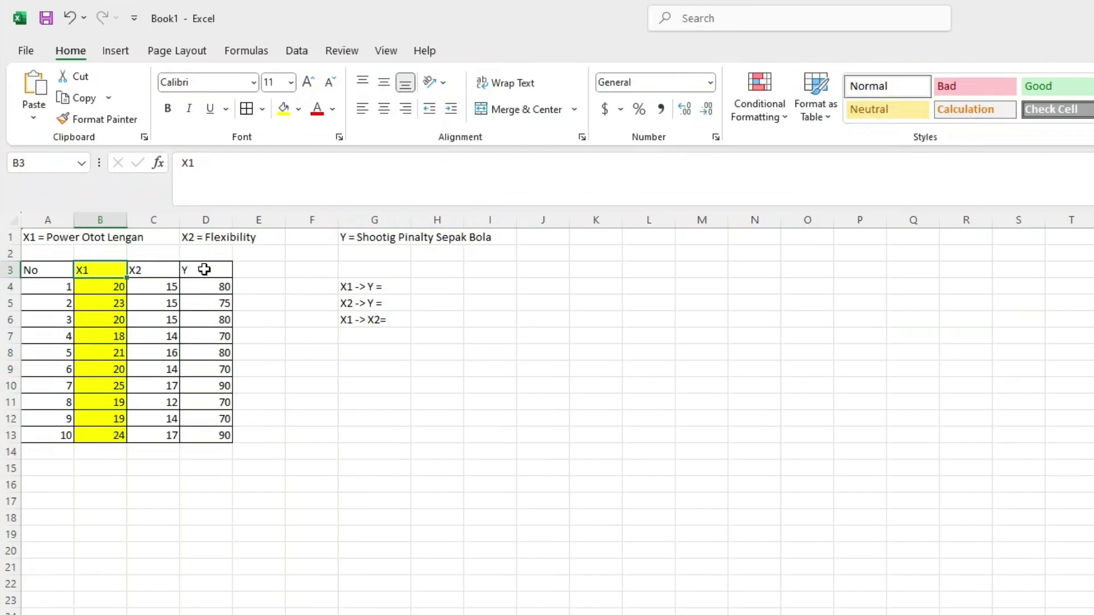
# Fill the Y column (D3:D13), including its header, with light blue
pyautogui.moveTo(205, 269); pyautogui.dragTo(212, 431)
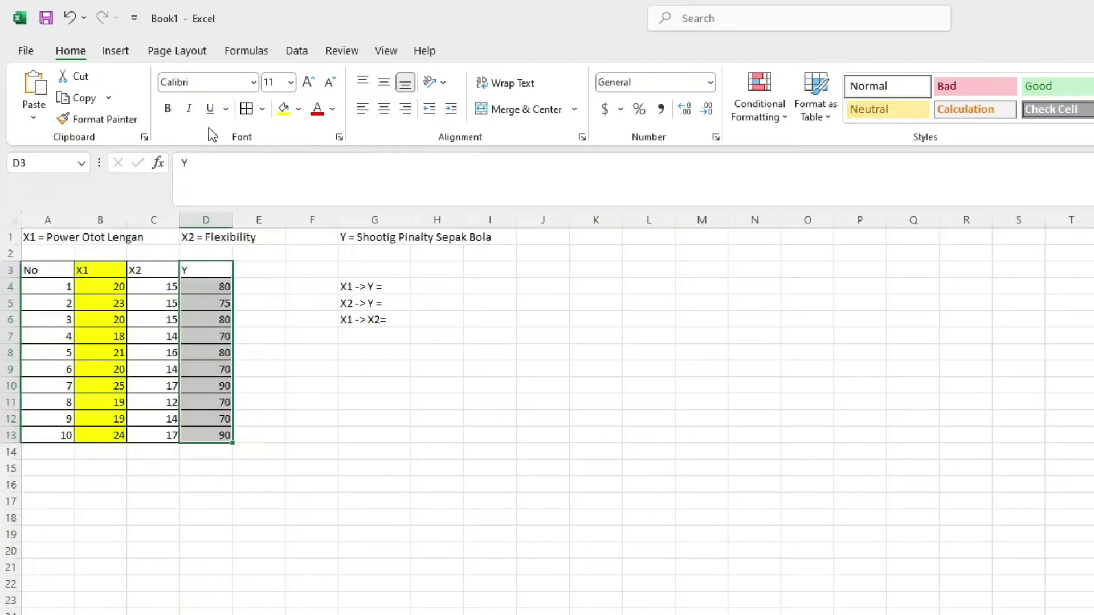
pyautogui.click(301, 111)
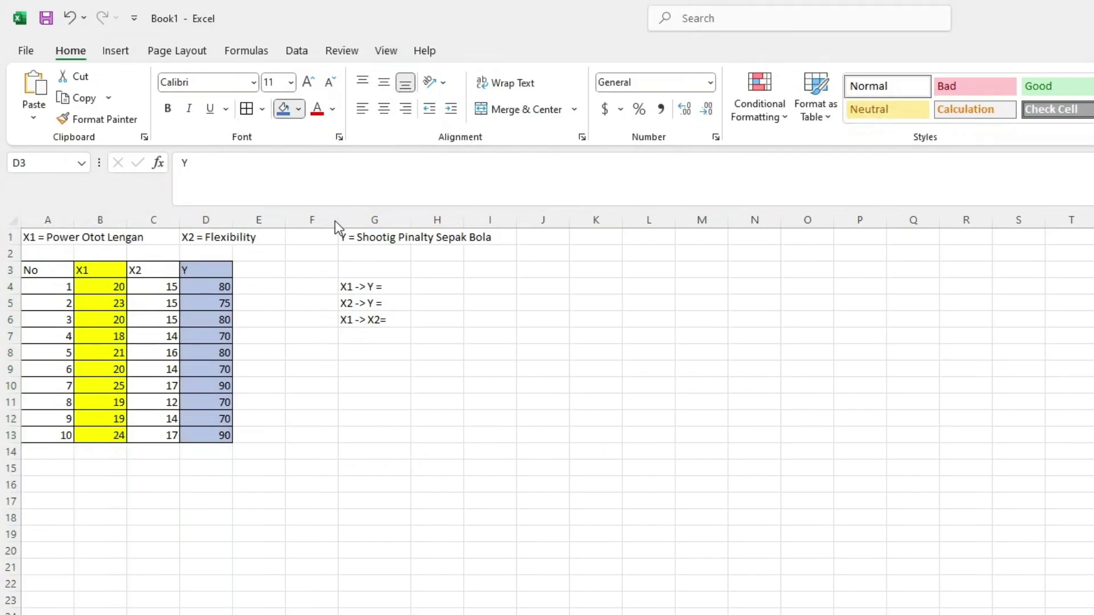
pyautogui.click(300, 353)
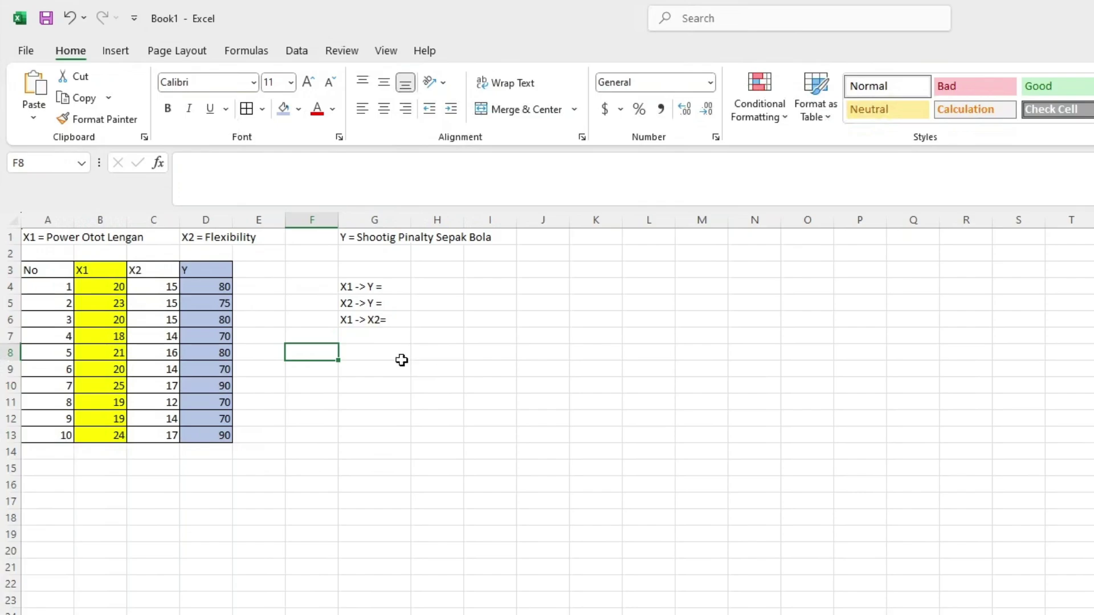
# Fill the X2 column (C3:C13), including its header, with light gray
pyautogui.moveTo(143, 273); pyautogui.dragTo(149, 434)
pyautogui.click(291, 110)
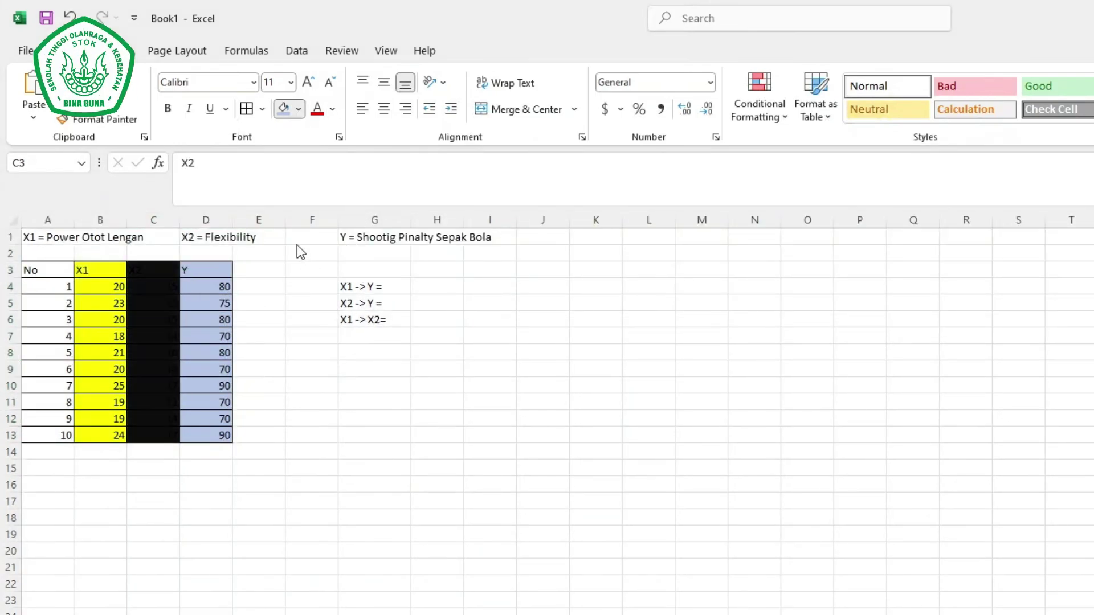
pyautogui.click(281, 219)
pyautogui.click(490, 385)
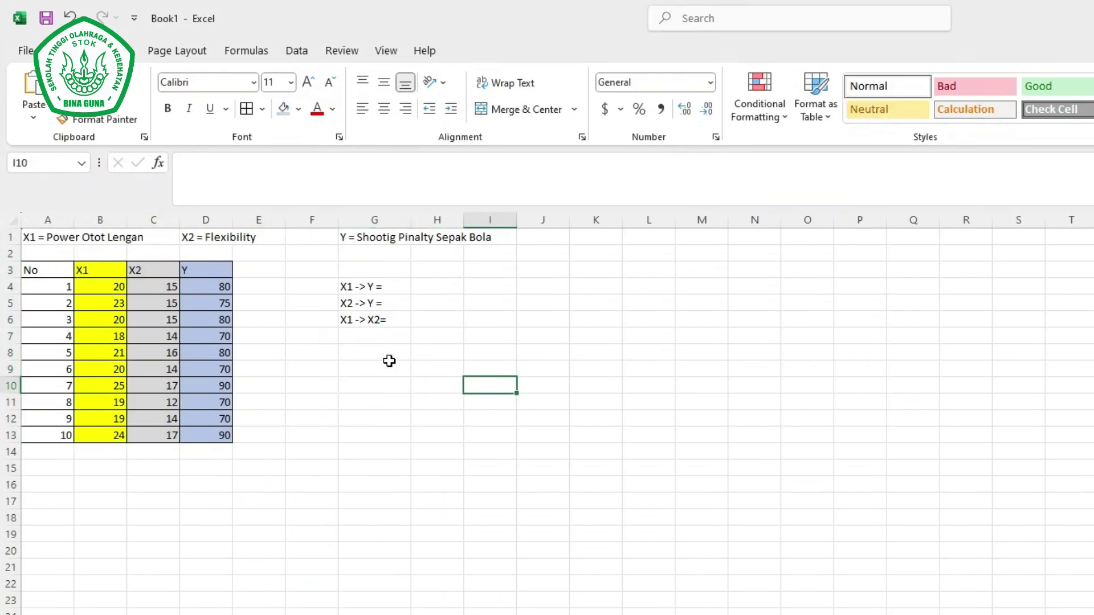
pyautogui.click(442, 283)
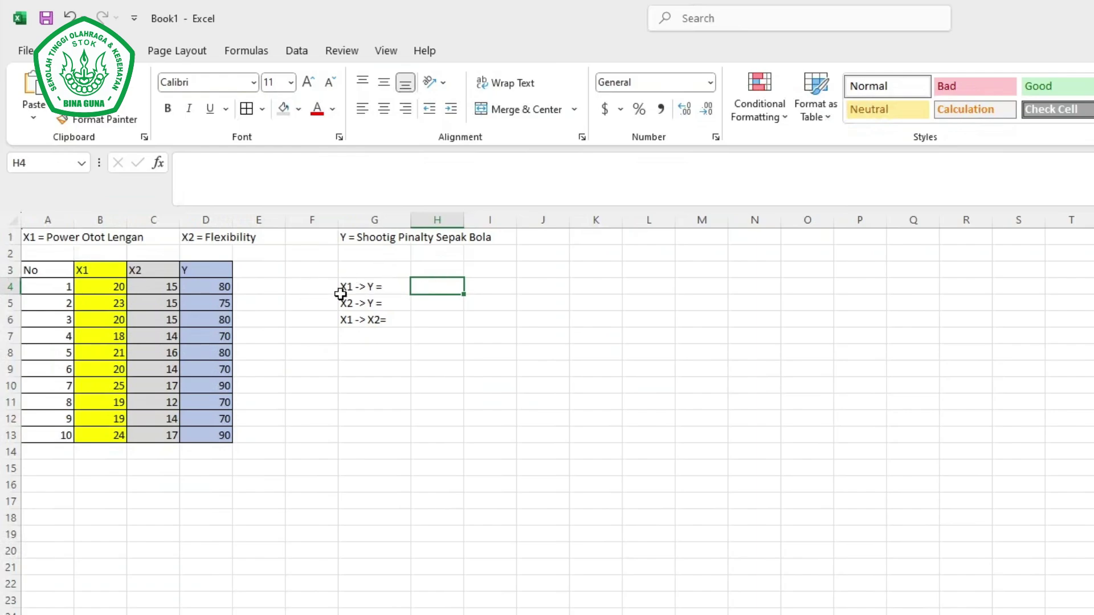
pyautogui.write('=')
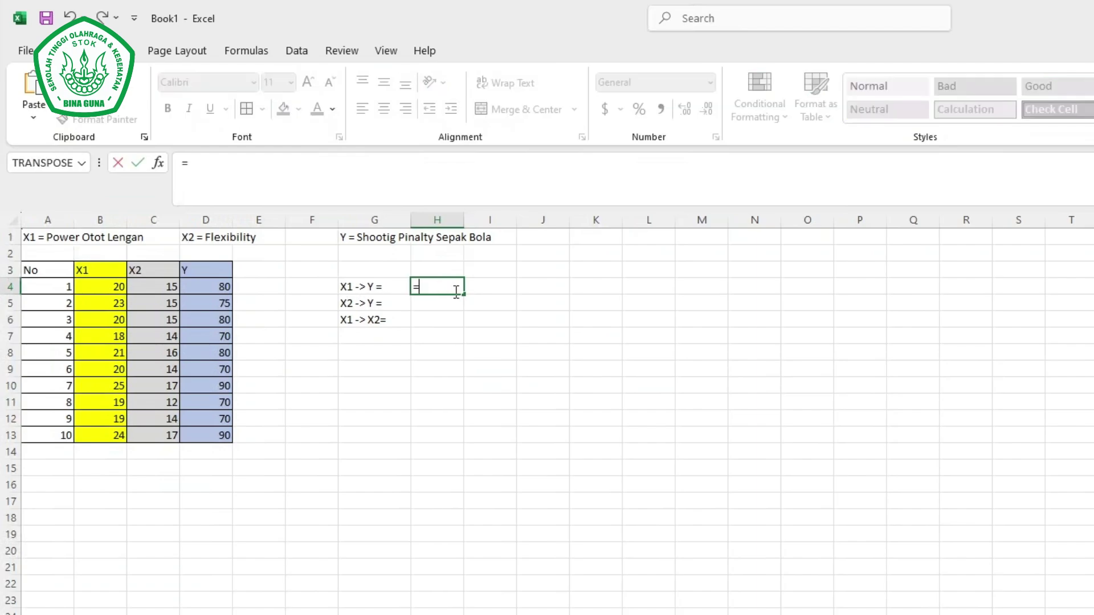
pyautogui.press('Escape')
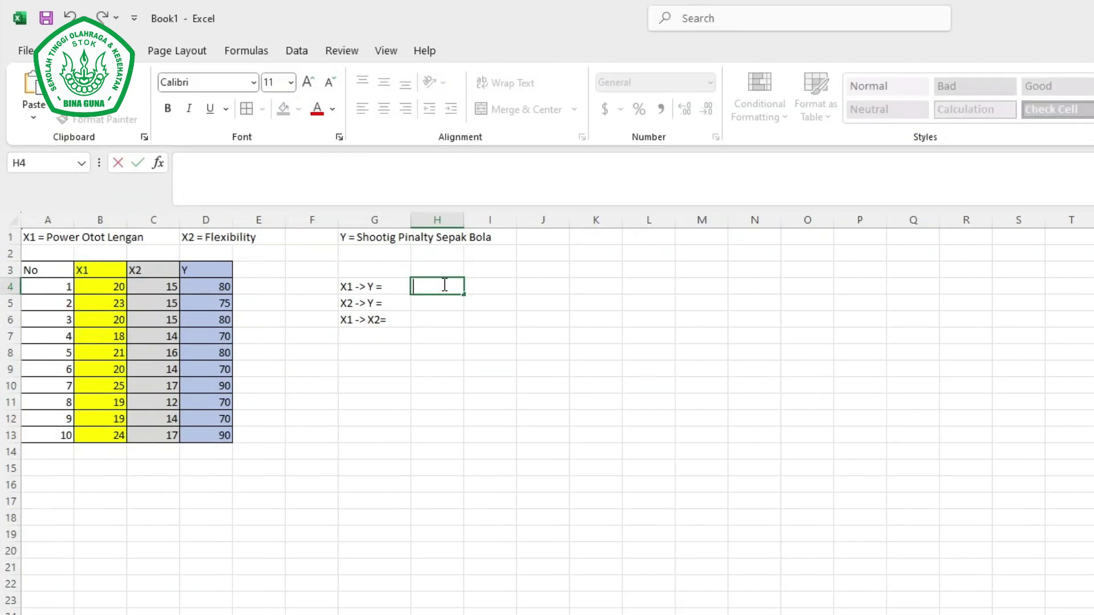
pyautogui.write('-')
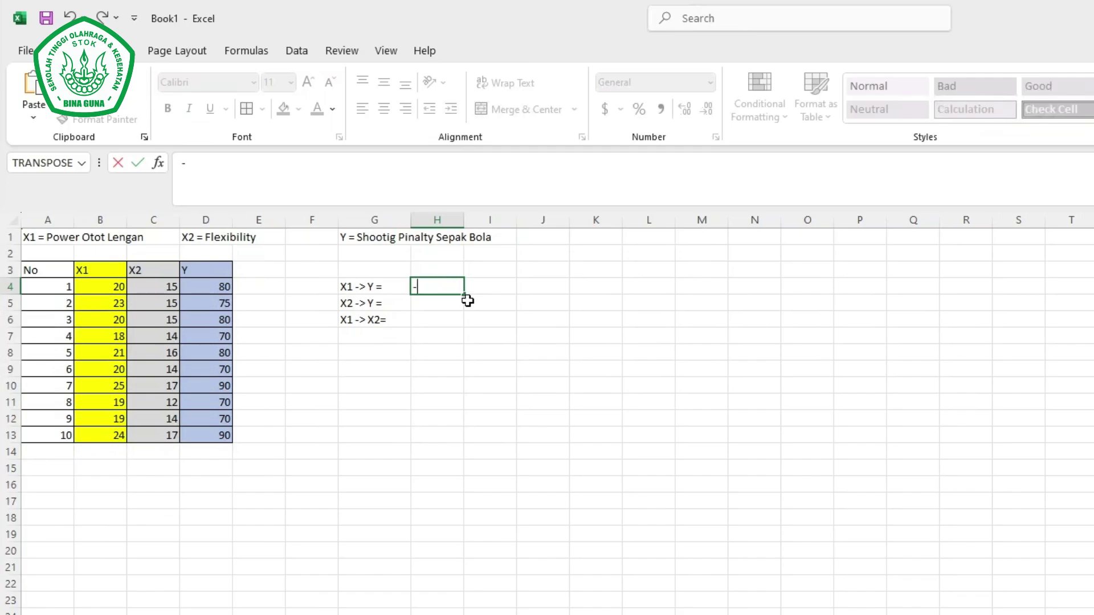
pyautogui.press('Escape')
# Calculate the correlation between X1 and Y in cell H4 with =CORREL(B4:B13,D4:D13)
pyautogui.write('=cor')
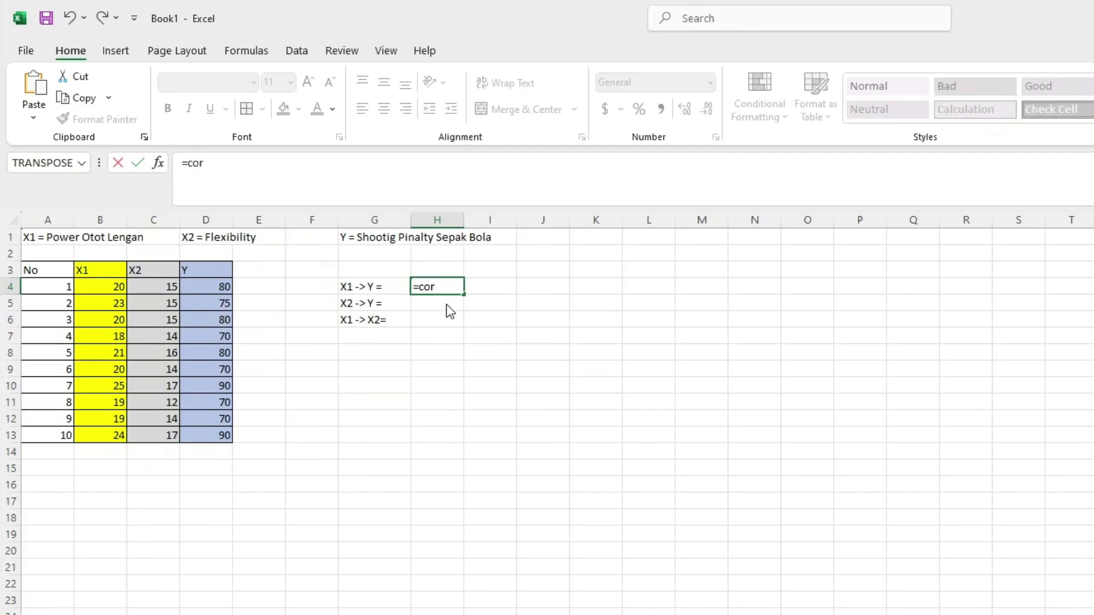
pyautogui.press('Tab')
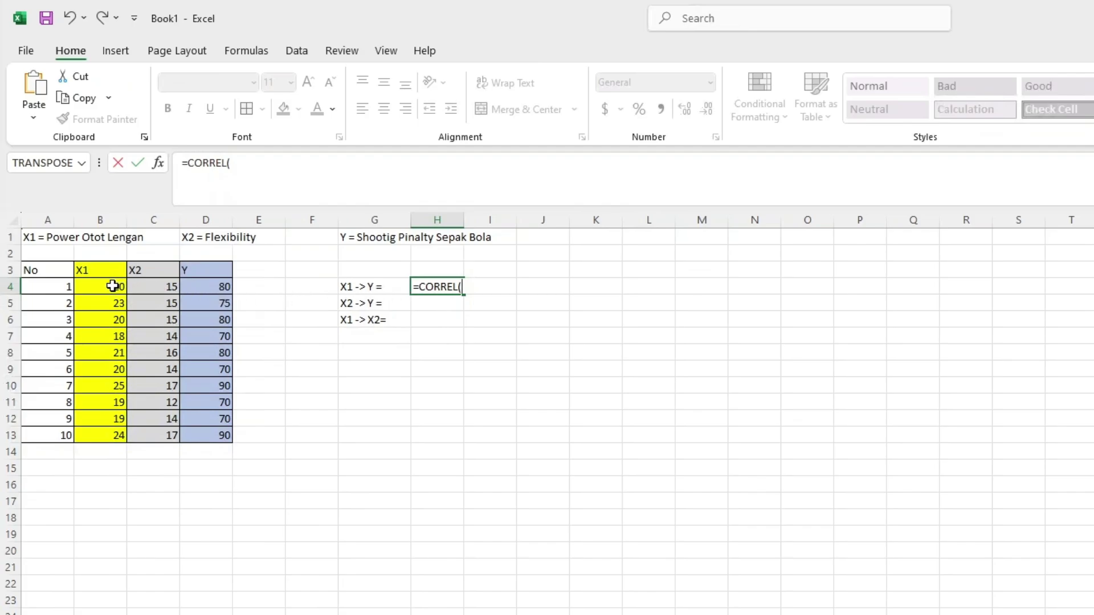
pyautogui.moveTo(110, 286); pyautogui.dragTo(113, 434)
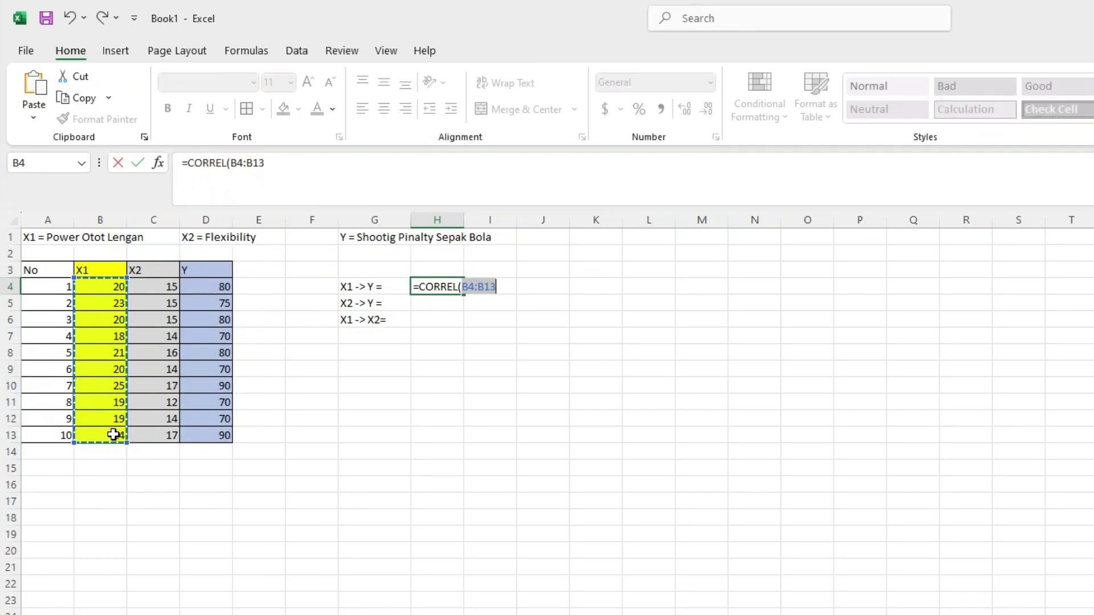
pyautogui.write(',')
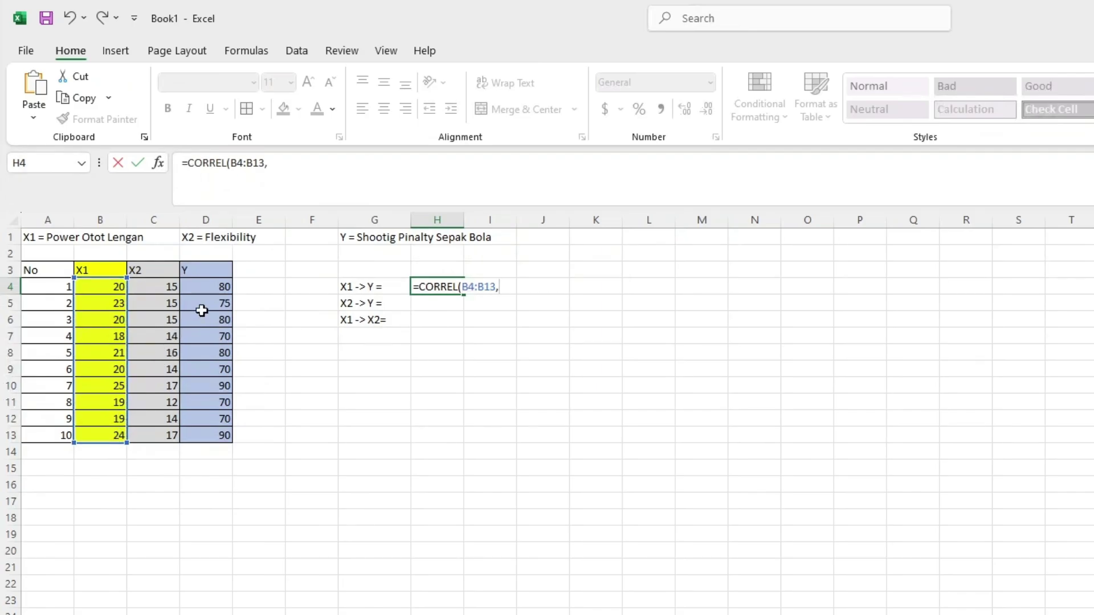
pyautogui.moveTo(214, 285); pyautogui.dragTo(204, 431)
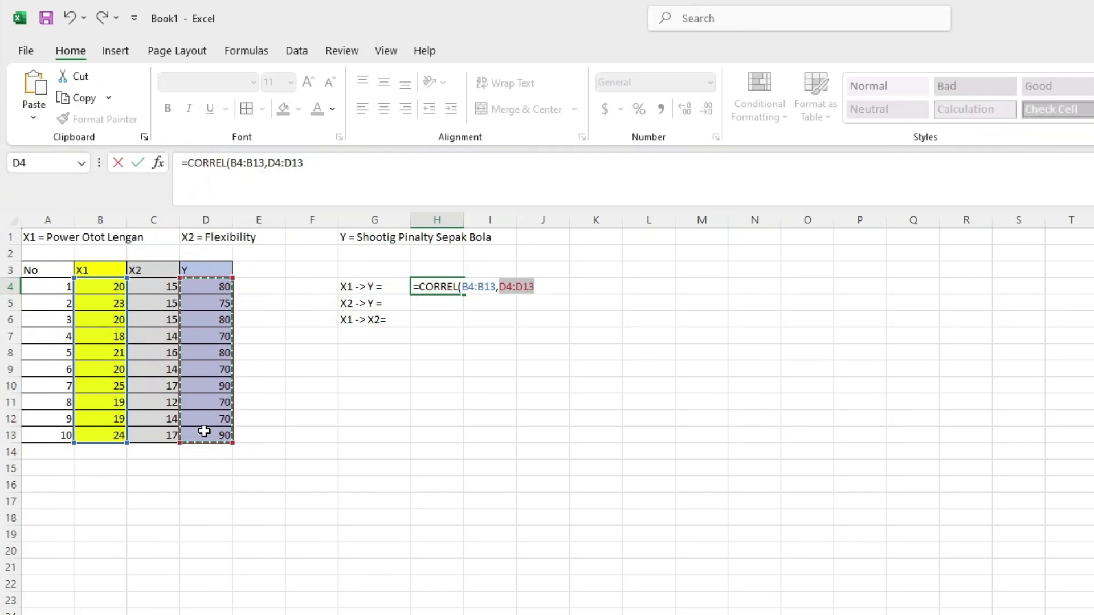
pyautogui.press('Return')
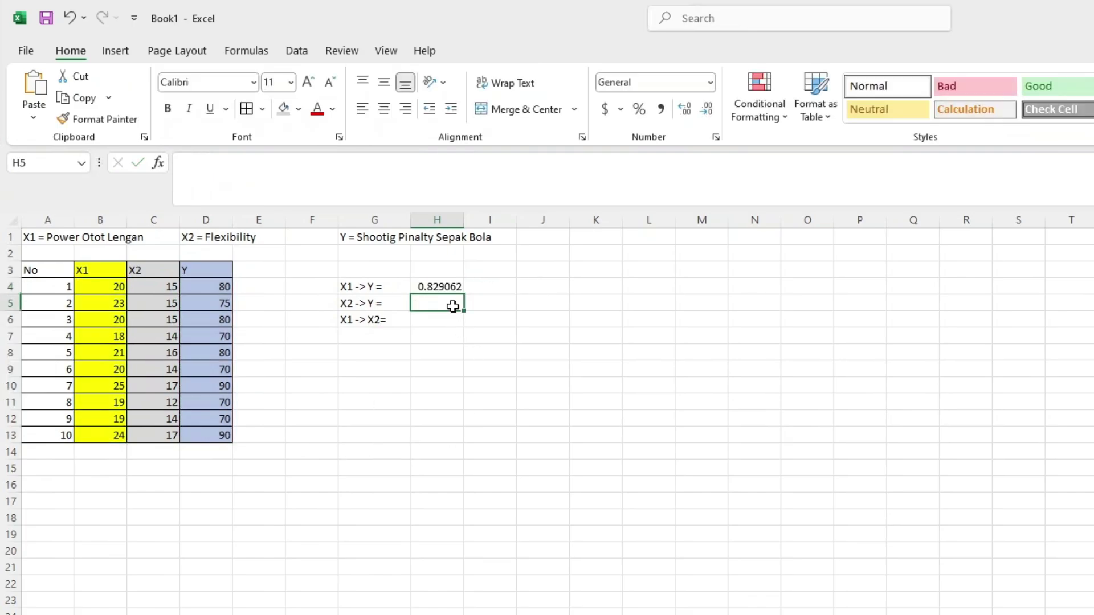
# Reopen the formula in H4, remove its second range and reselect the Y values D4:D13 in its place
pyautogui.doubleClick(450, 284)
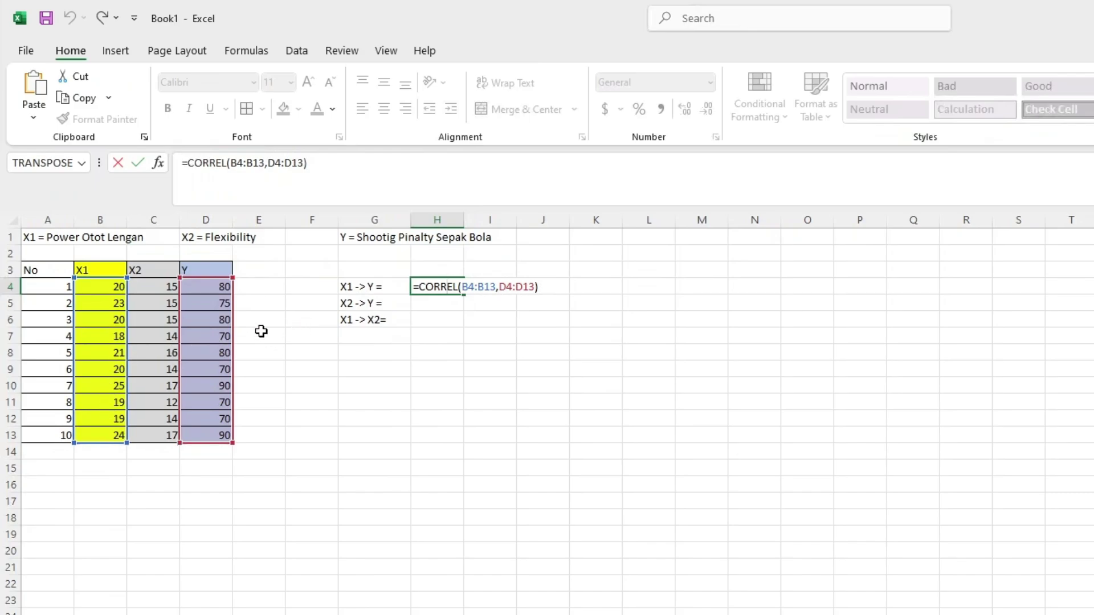
pyautogui.click(211, 287)
pyautogui.click(439, 283)
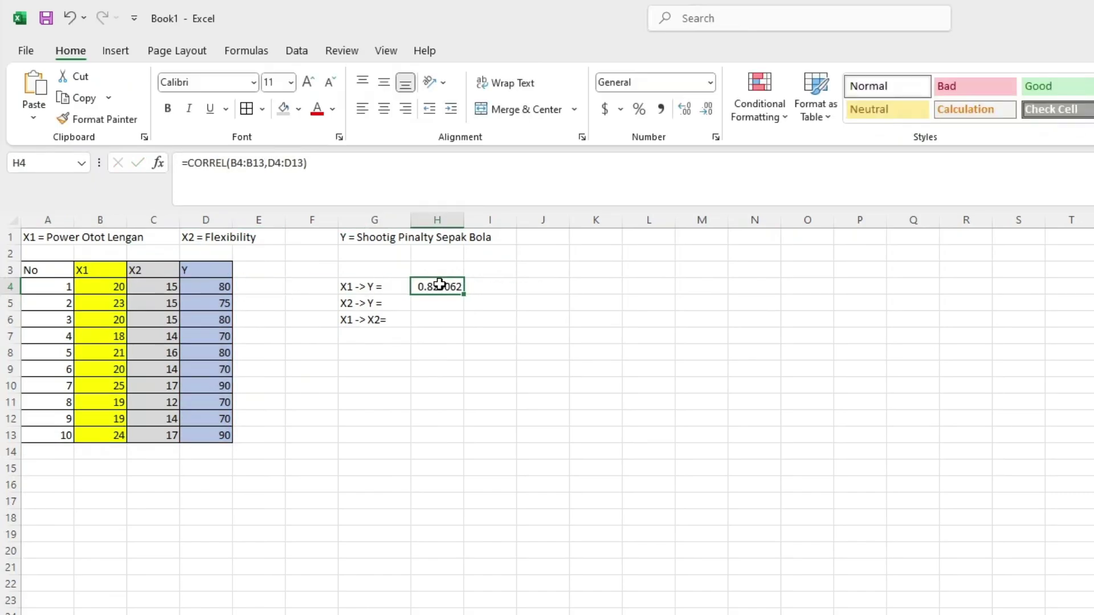
pyautogui.doubleClick(442, 285)
pyautogui.moveTo(535, 287); pyautogui.dragTo(504, 287)
pyautogui.press('BackSpace')
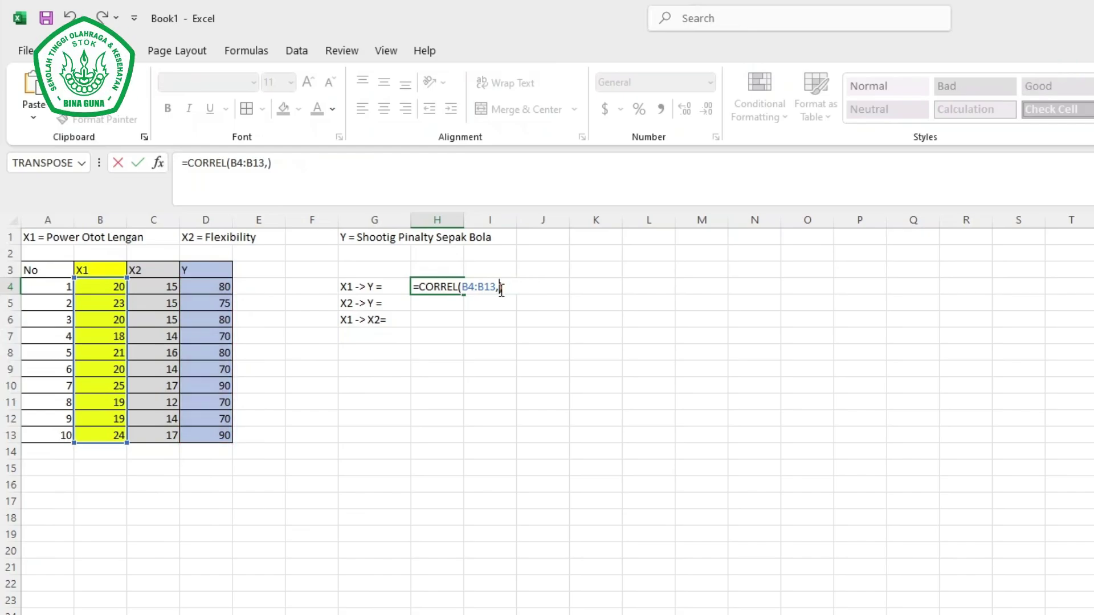
pyautogui.moveTo(207, 287); pyautogui.dragTo(214, 434)
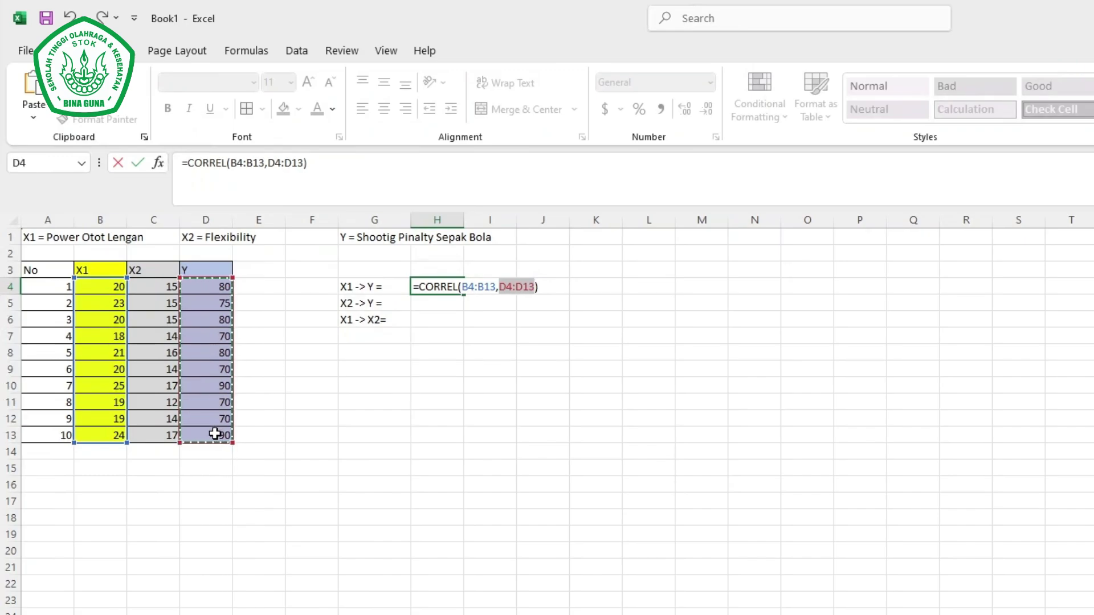
pyautogui.press('Return')
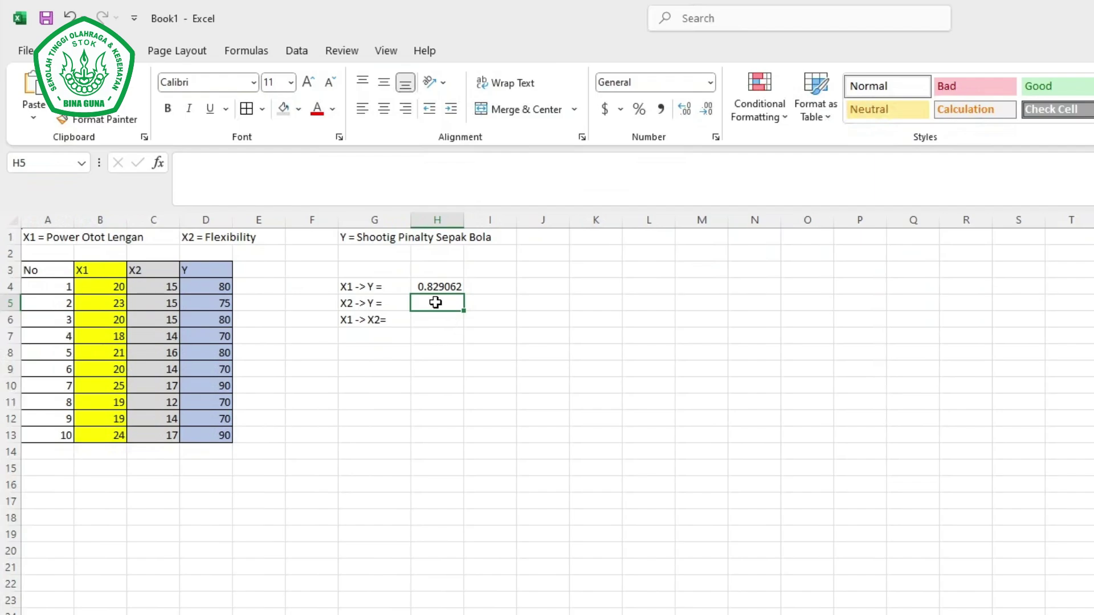
# Calculate the correlation between X2 and Y in cell H5 with =CORREL(C4:C13,D4:D13)
pyautogui.write('=')
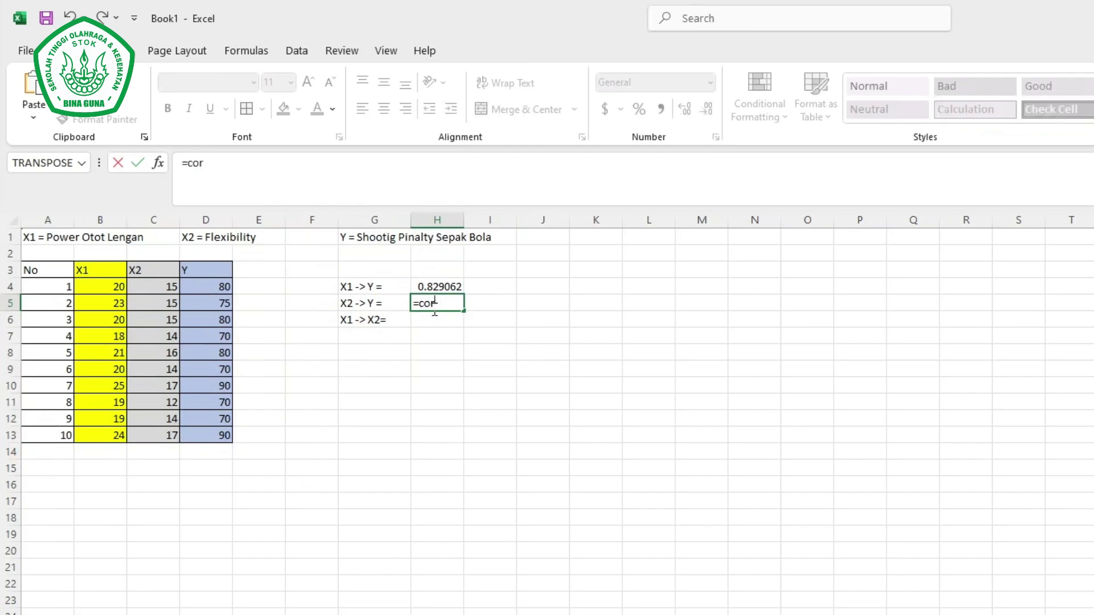
pyautogui.write('cor')
pyautogui.press('Tab')
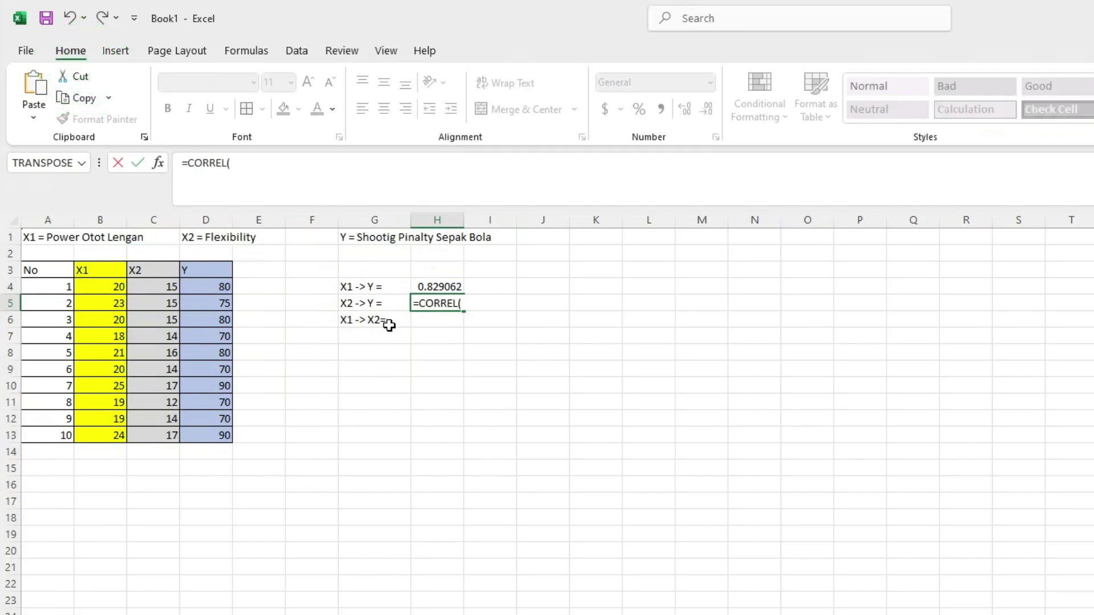
pyautogui.click(159, 290)
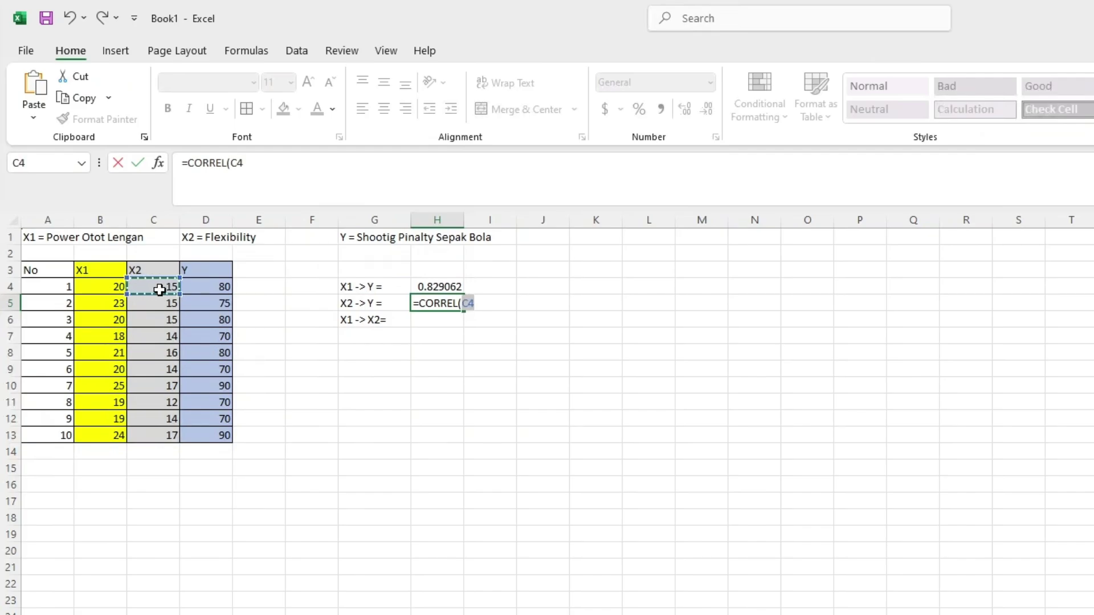
pyautogui.moveTo(159, 290); pyautogui.dragTo(157, 433)
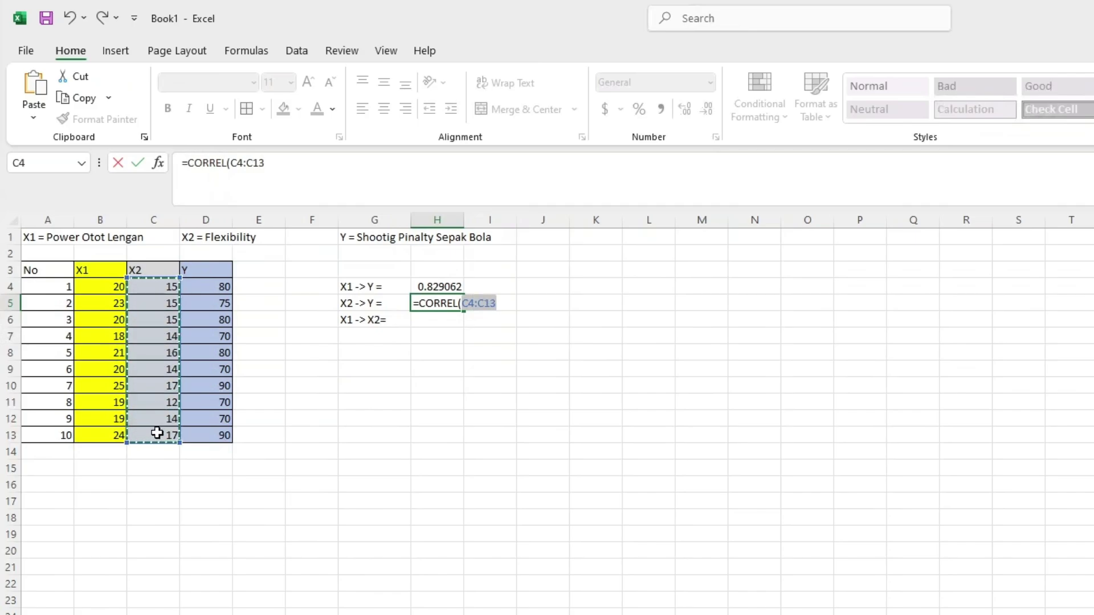
pyautogui.write(',')
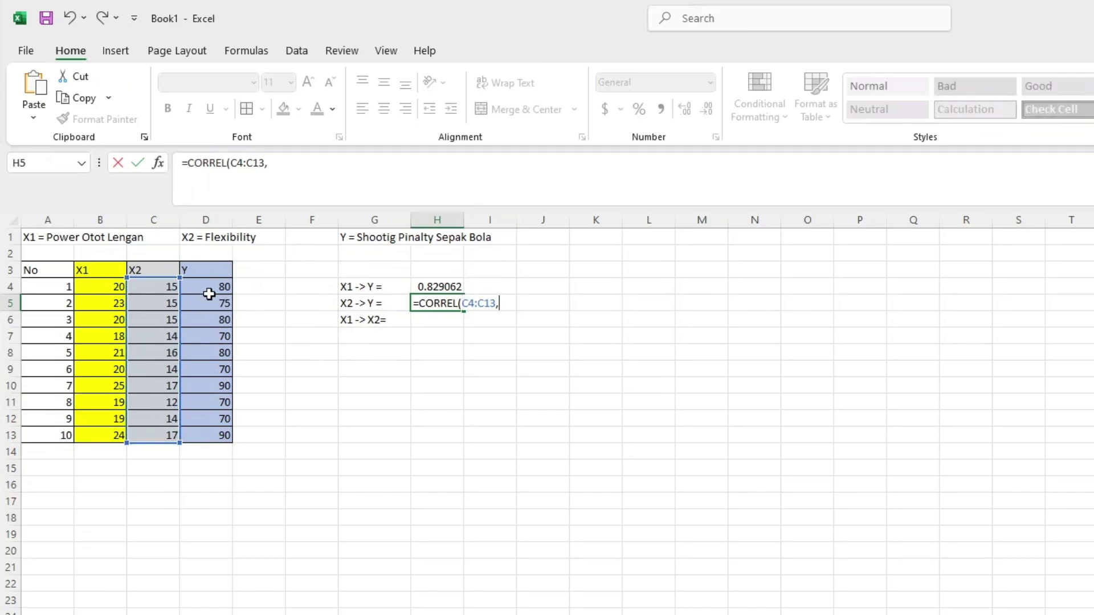
pyautogui.moveTo(214, 287); pyautogui.dragTo(210, 440)
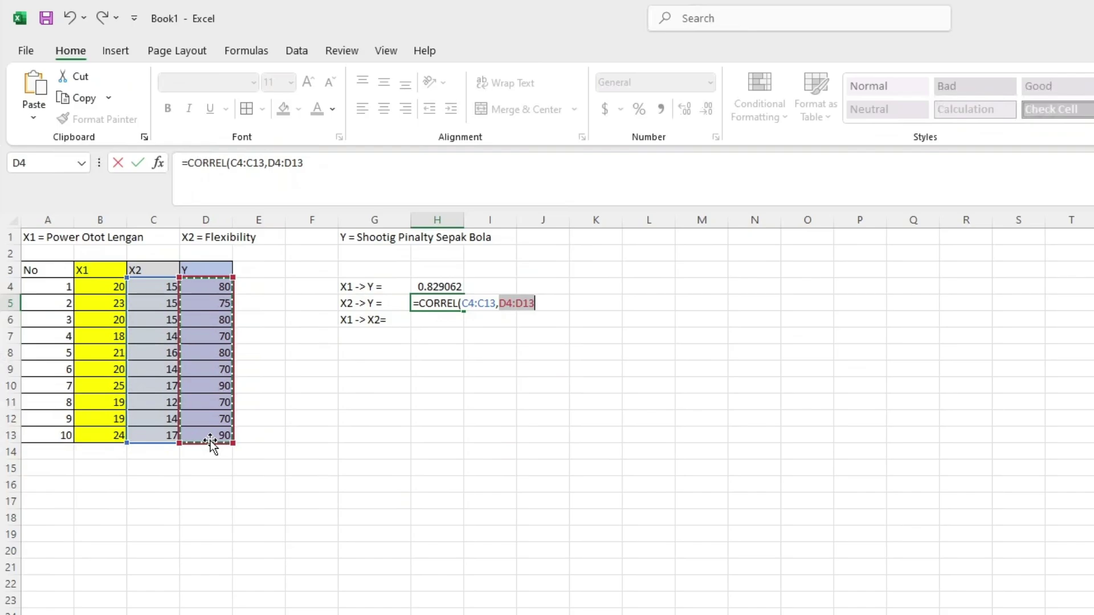
pyautogui.press('Return')
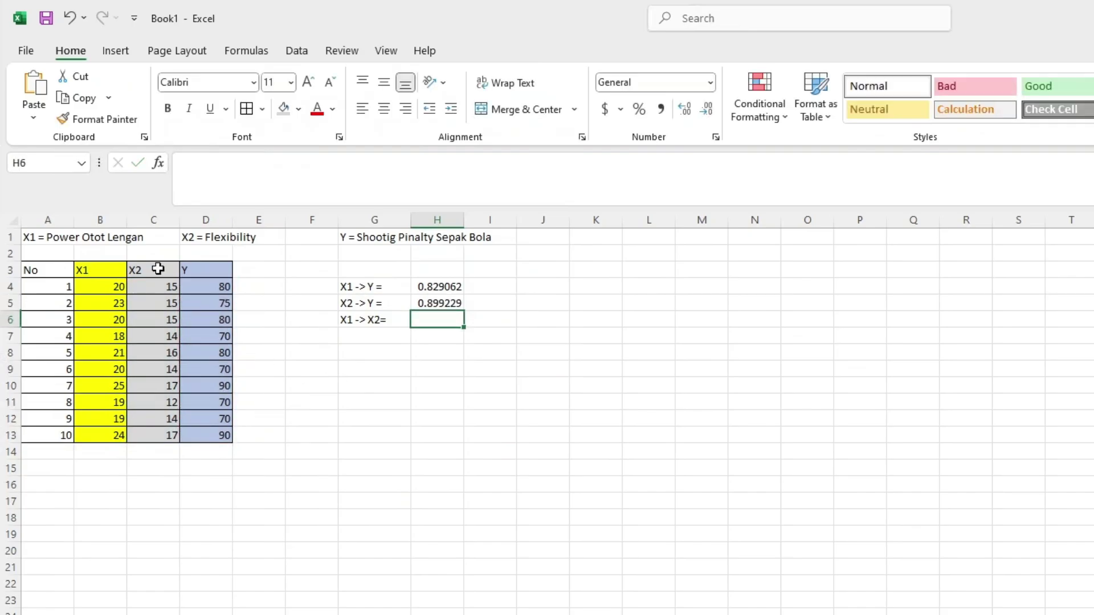
pyautogui.click(432, 304)
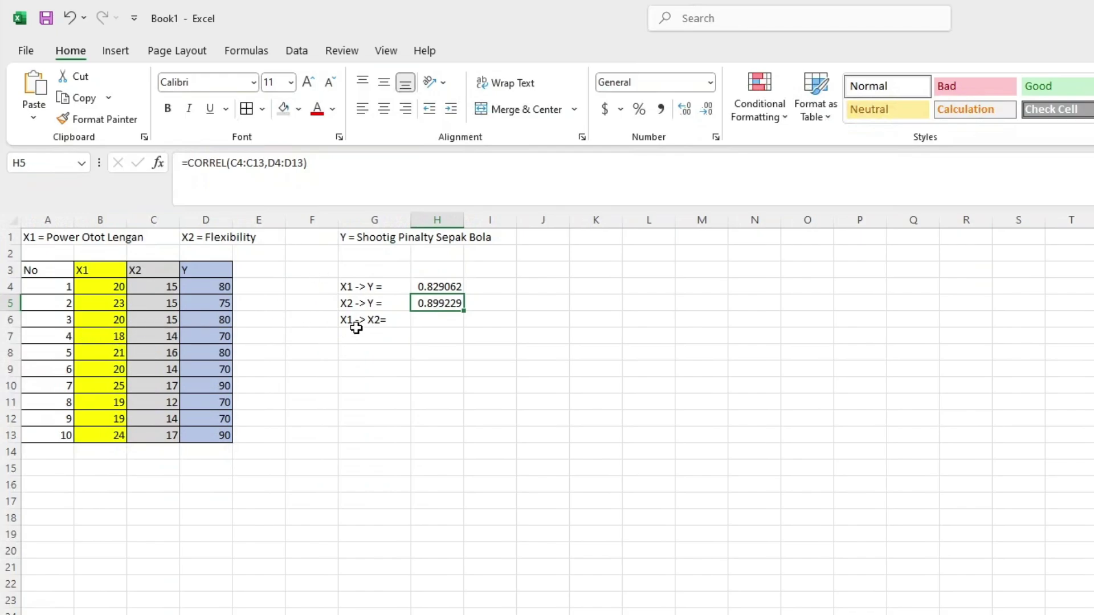
pyautogui.click(87, 273)
pyautogui.click(139, 273)
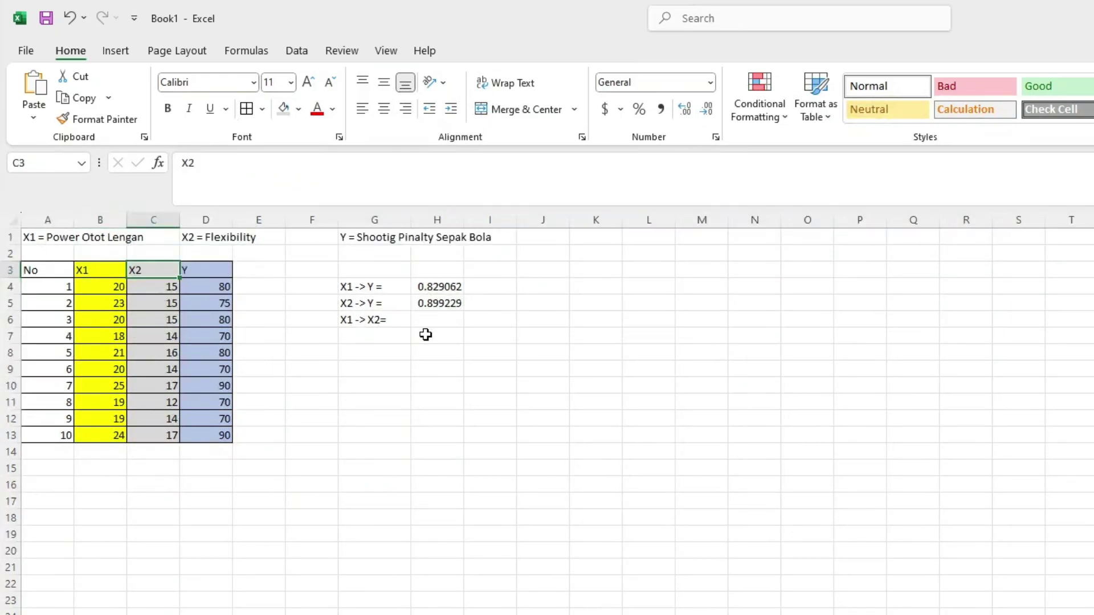
# Calculate the correlation between X1 and X2 in cell H6 with =CORREL(B4:B13,C4:C13)
pyautogui.click(436, 318)
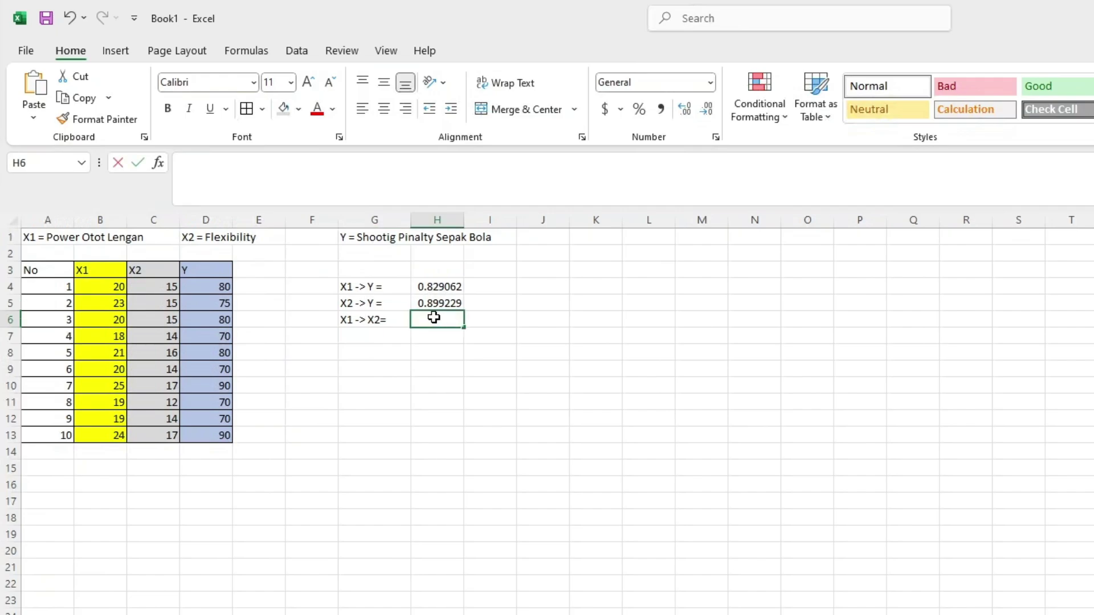
pyautogui.write('=')
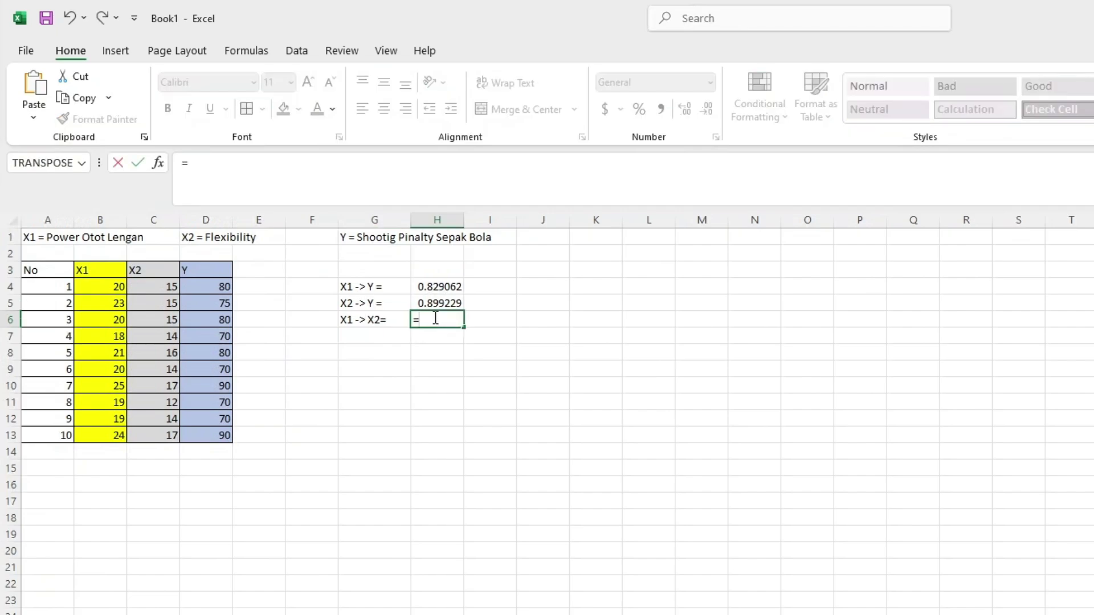
pyautogui.write('correl')
pyautogui.press('Tab')
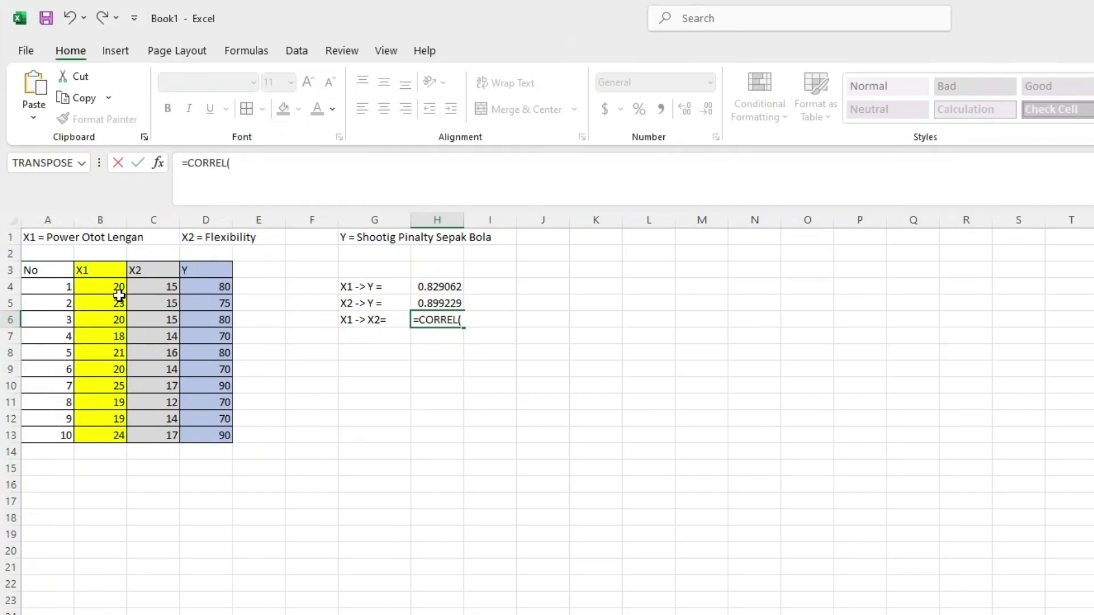
pyautogui.moveTo(106, 287); pyautogui.dragTo(95, 434)
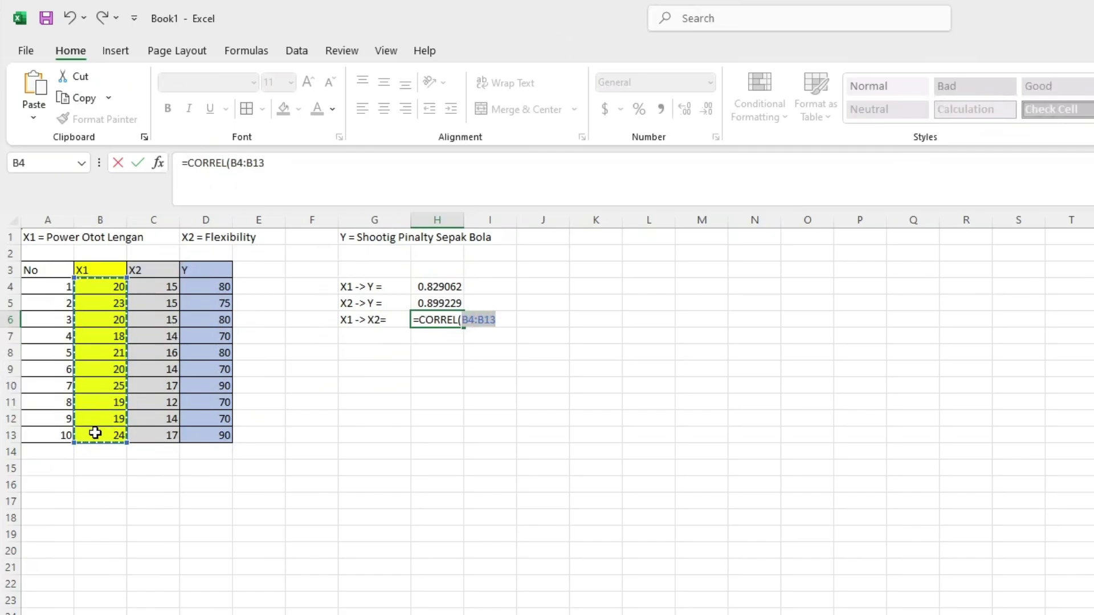
pyautogui.write(',')
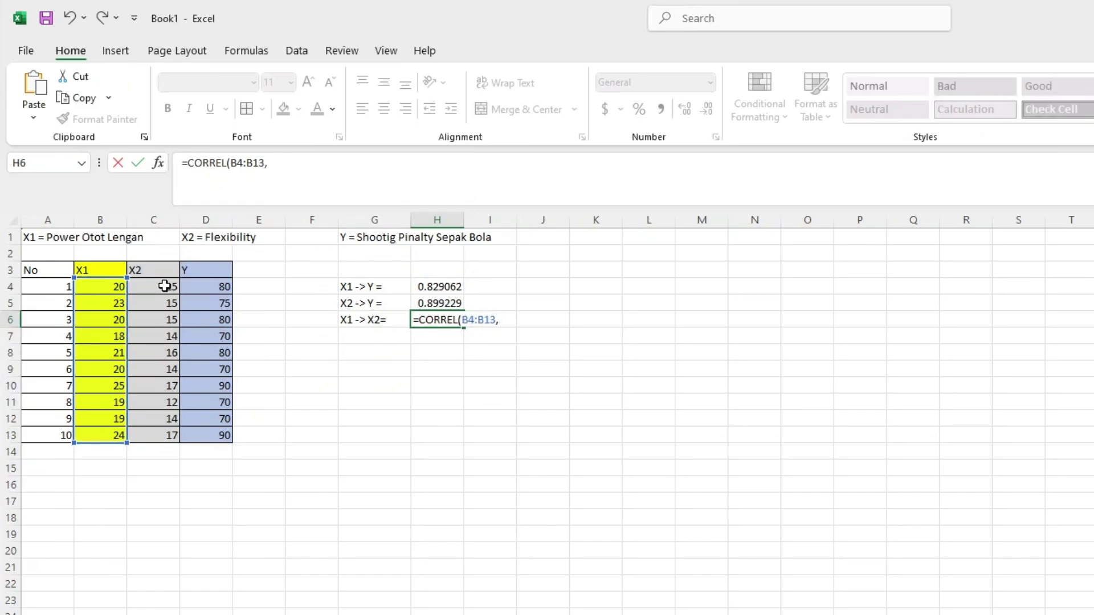
pyautogui.moveTo(165, 287); pyautogui.dragTo(165, 436)
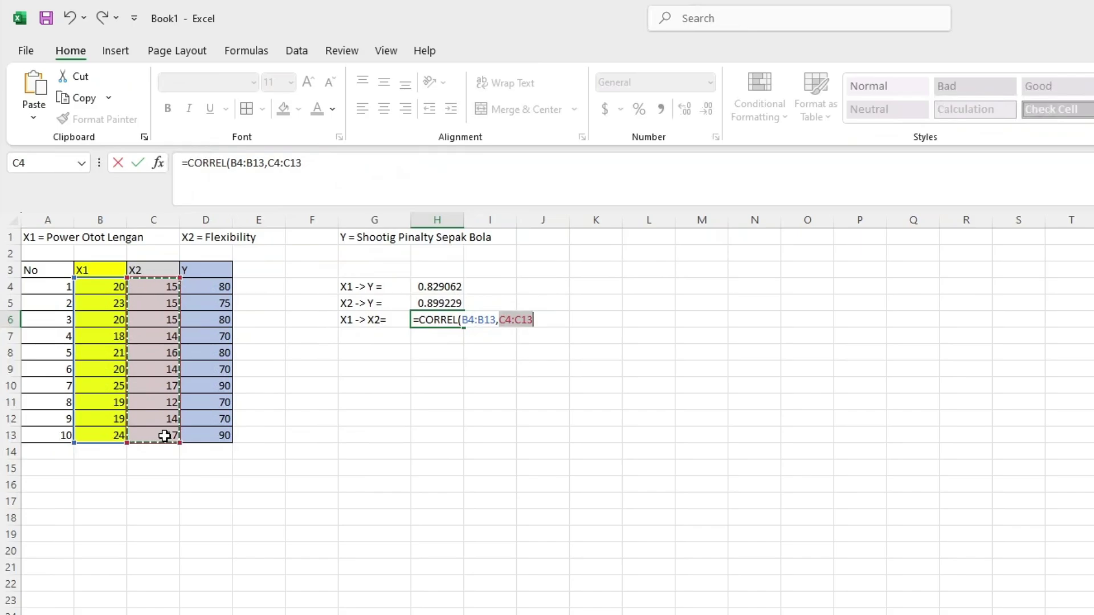
pyautogui.press('Return')
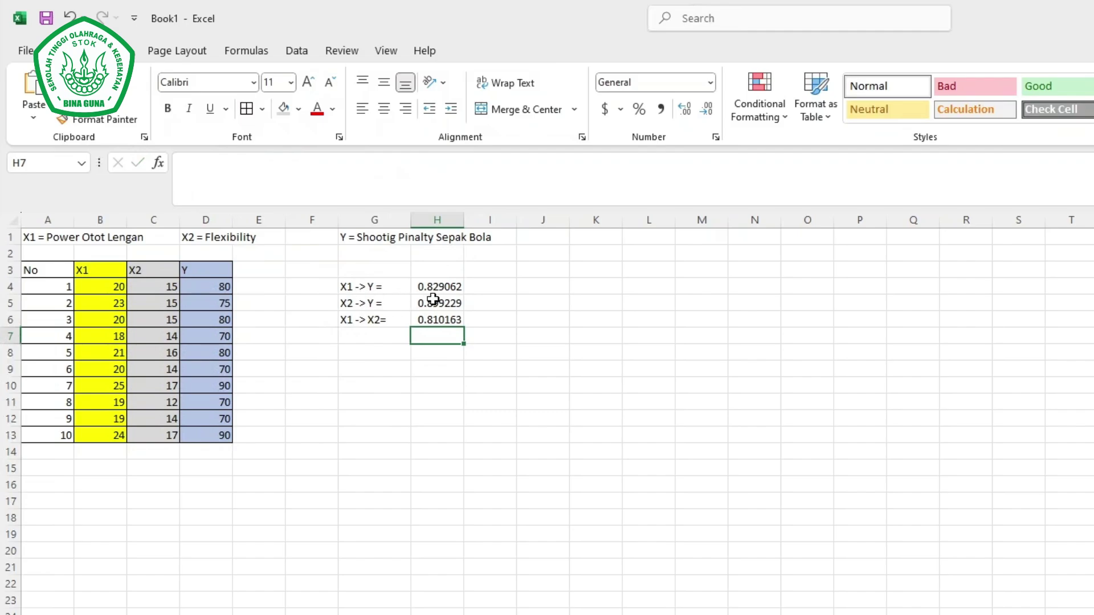
pyautogui.click(352, 306)
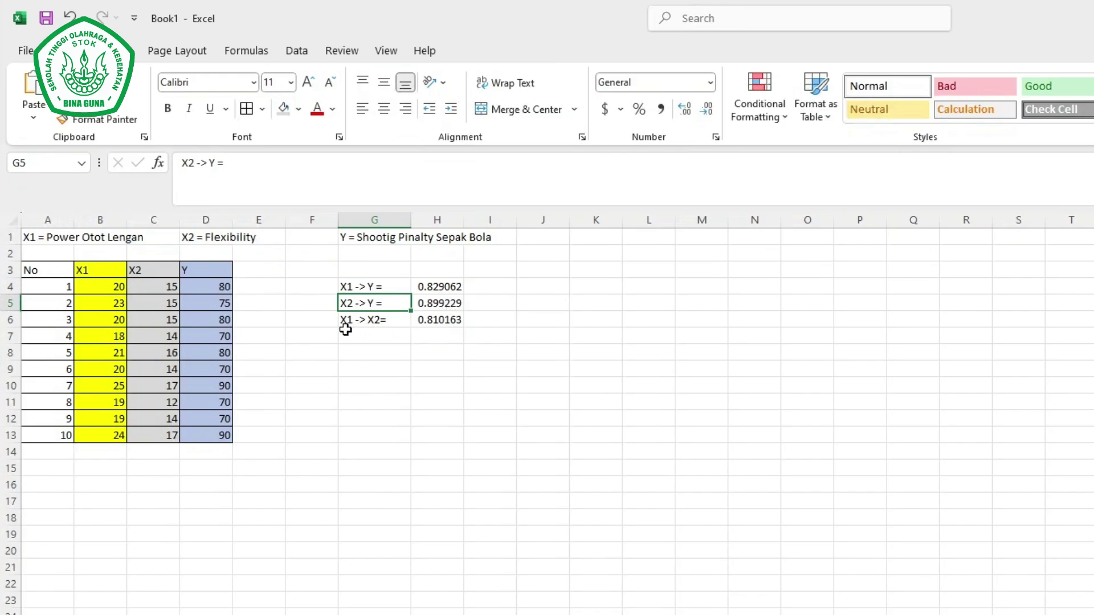
pyautogui.click(378, 320)
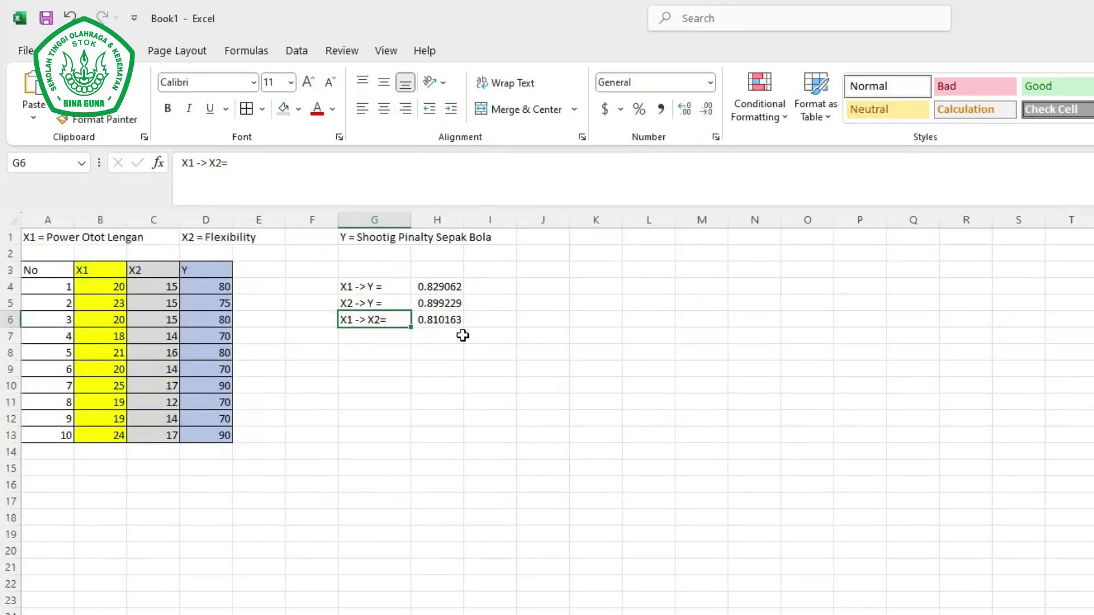
# Reduce the displayed precision of the three correlation results in H4:H6 to two decimal places
pyautogui.moveTo(441, 286); pyautogui.dragTo(439, 321)
pyautogui.click(707, 109)
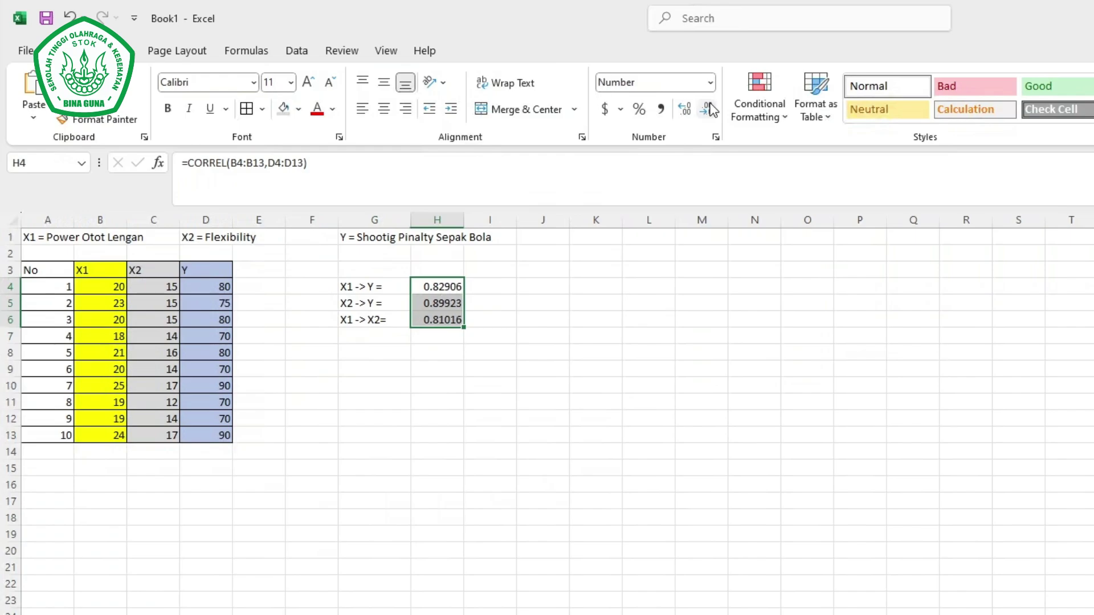
pyautogui.click(708, 109)
pyautogui.click(707, 108)
pyautogui.click(707, 109)
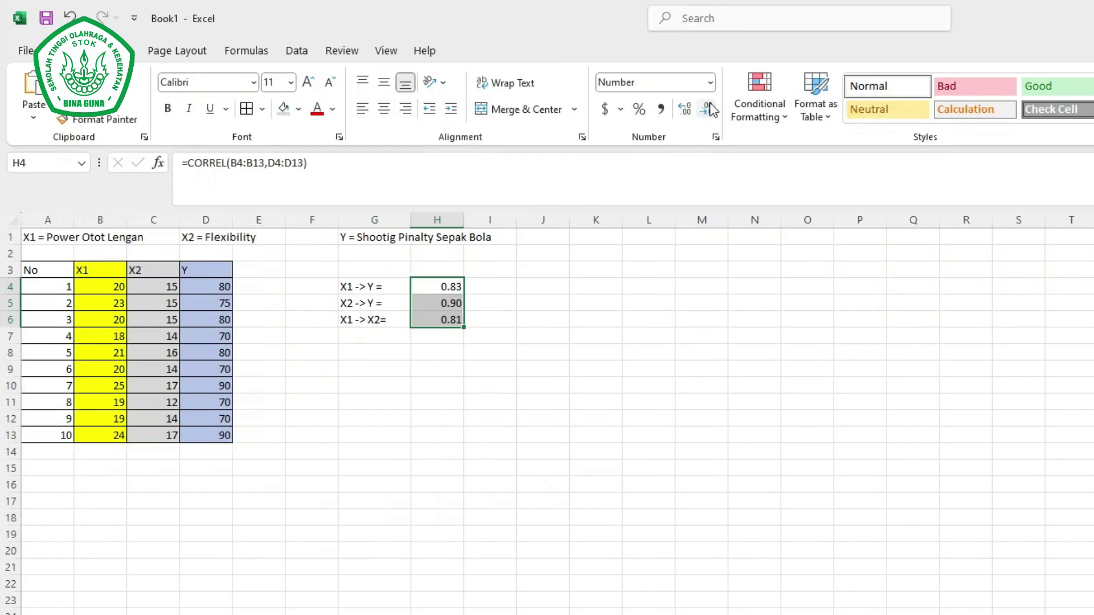
# Review the three correlation results in H4:H6 and the formulas behind them
pyautogui.click(508, 289)
pyautogui.click(503, 318)
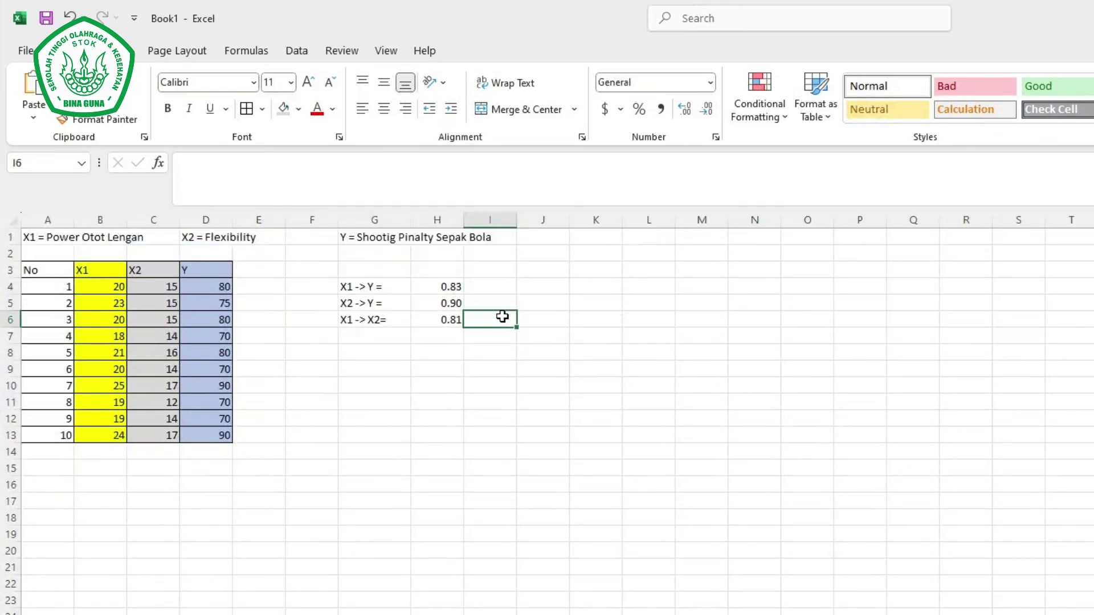
pyautogui.click(492, 305)
pyautogui.click(494, 286)
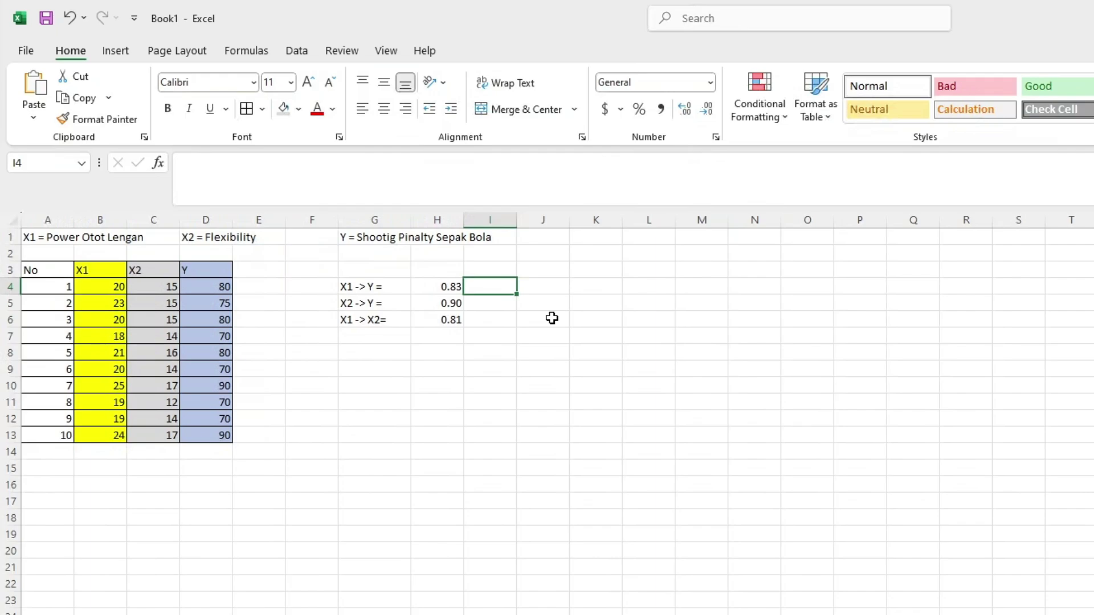
pyautogui.click(452, 286)
pyautogui.click(452, 305)
pyautogui.click(452, 286)
pyautogui.click(453, 308)
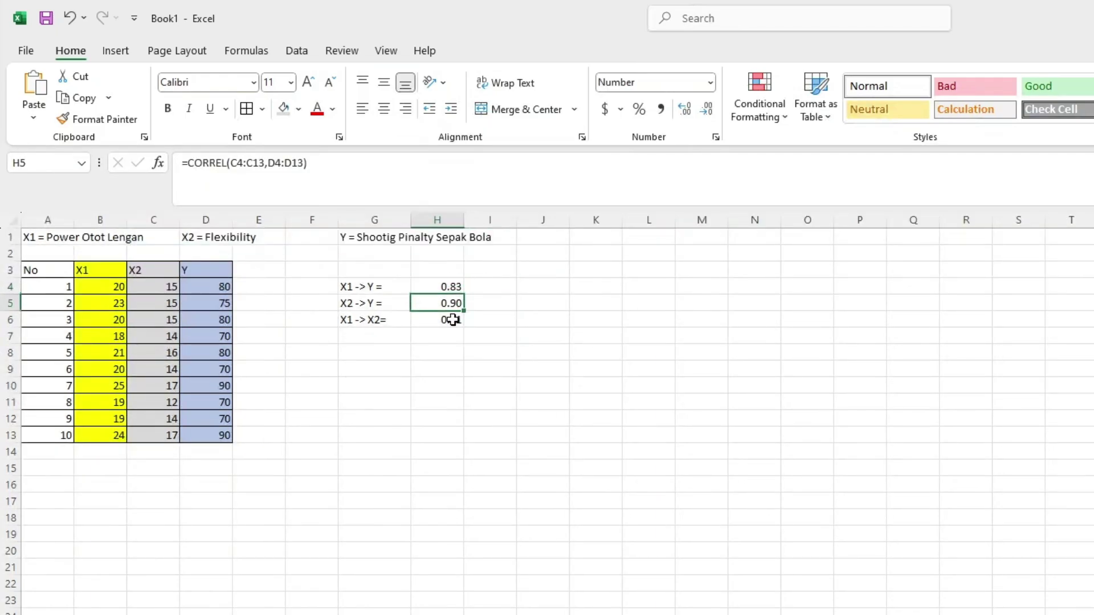
pyautogui.click(451, 320)
pyautogui.click(451, 286)
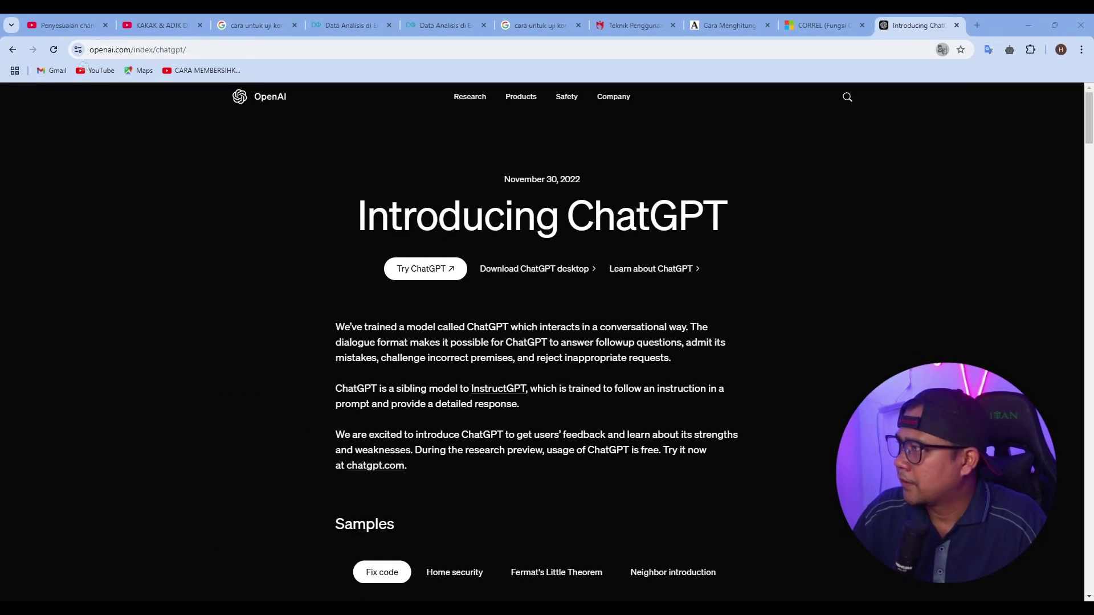
# Search the web in the browser for "tabel product moment"
pyautogui.click(170, 50)
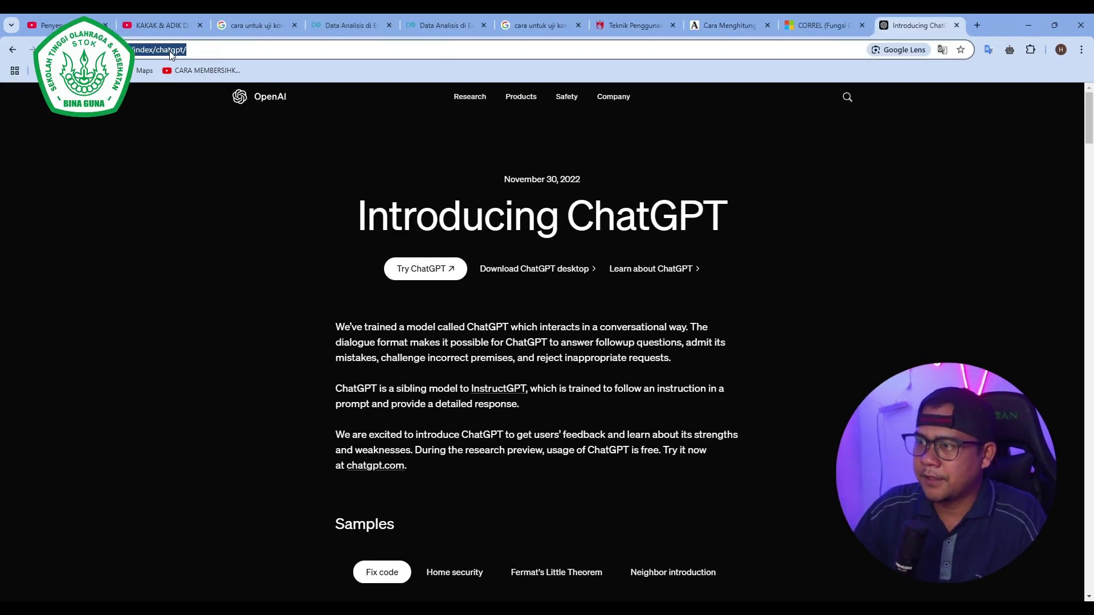
pyautogui.write('tabel pro')
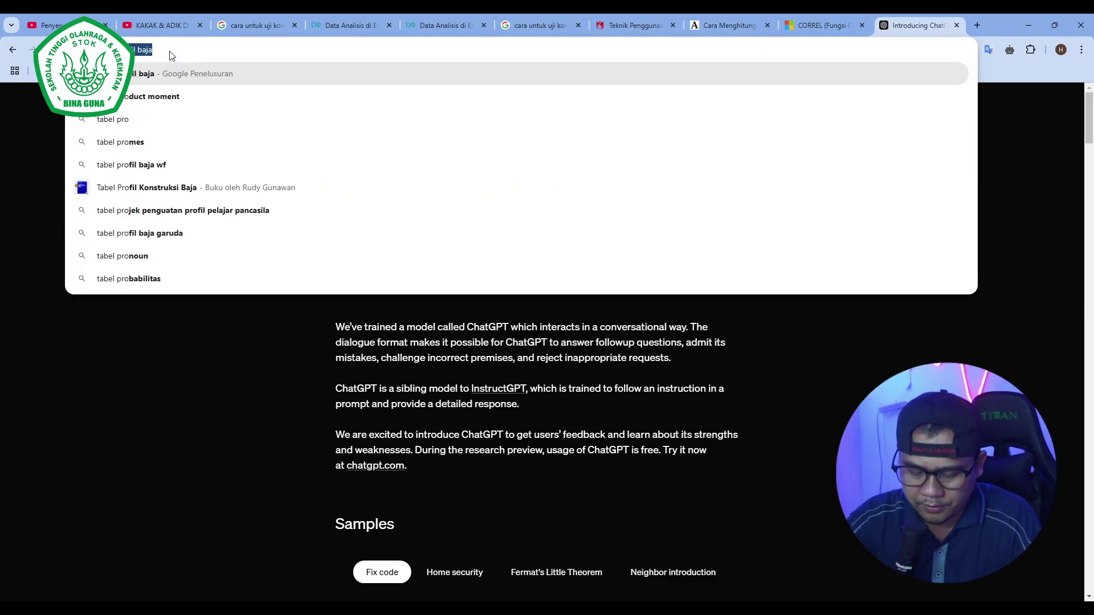
pyautogui.write('duct moment')
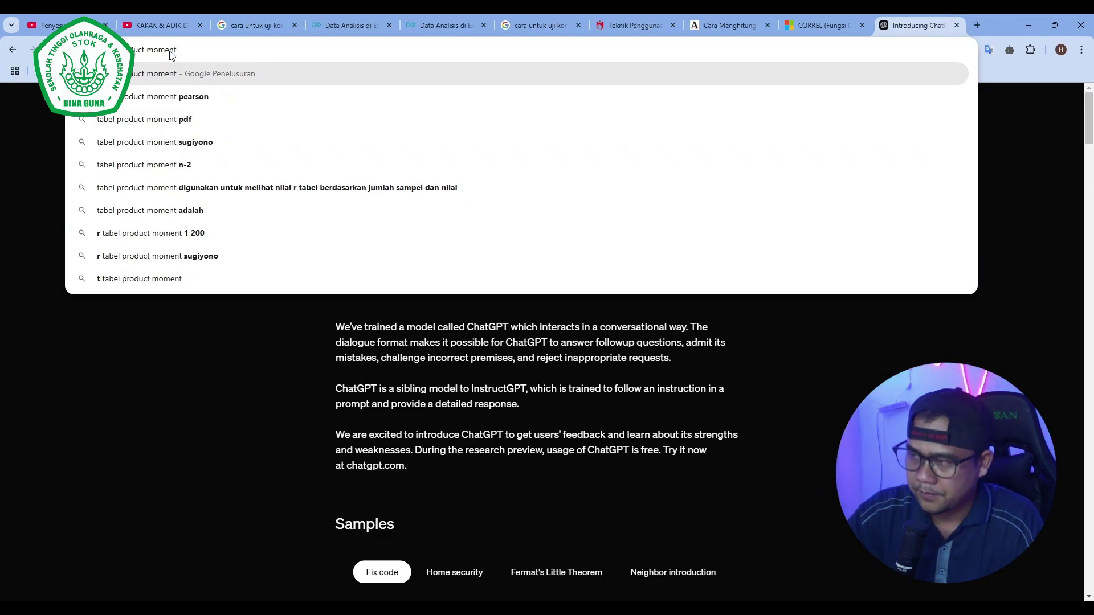
pyautogui.press('Return')
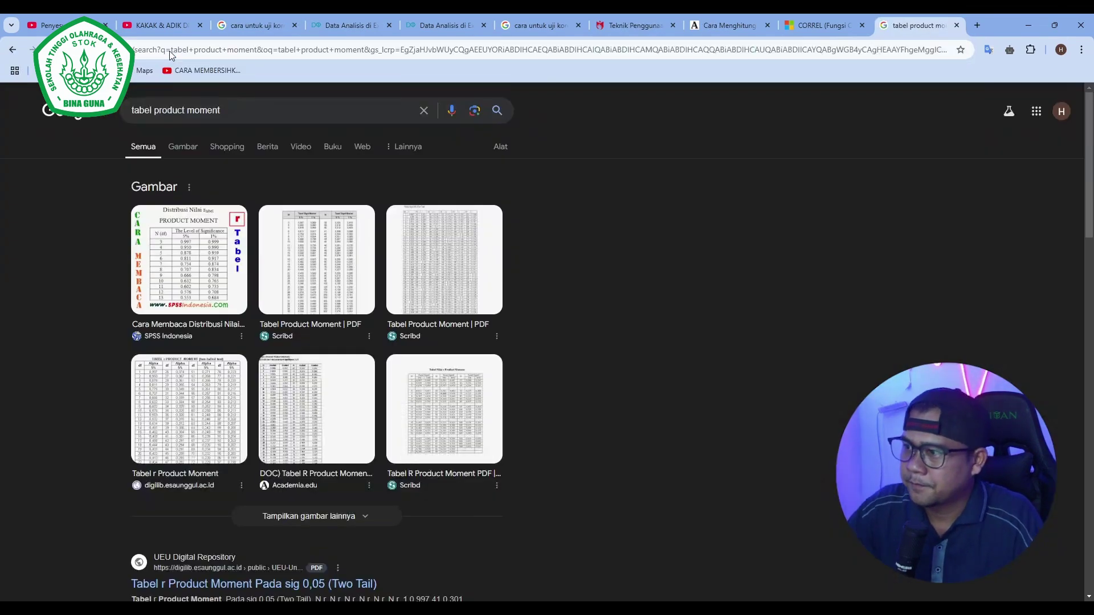
# Show the image results and open the karyaguru center r product moment table full size in its own tab
pyautogui.click(183, 148)
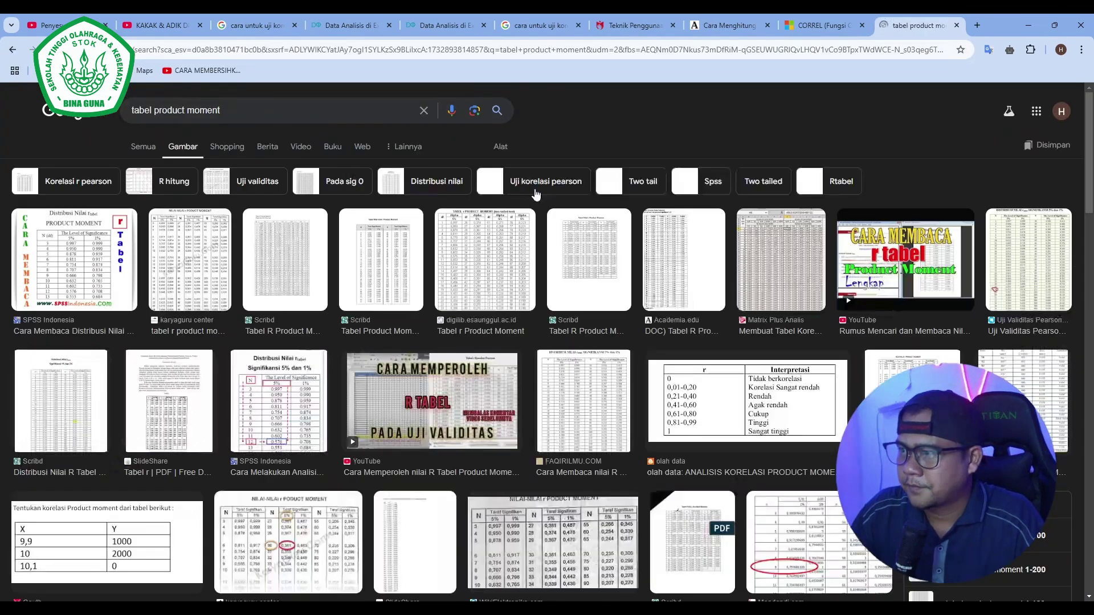
pyautogui.click(143, 149)
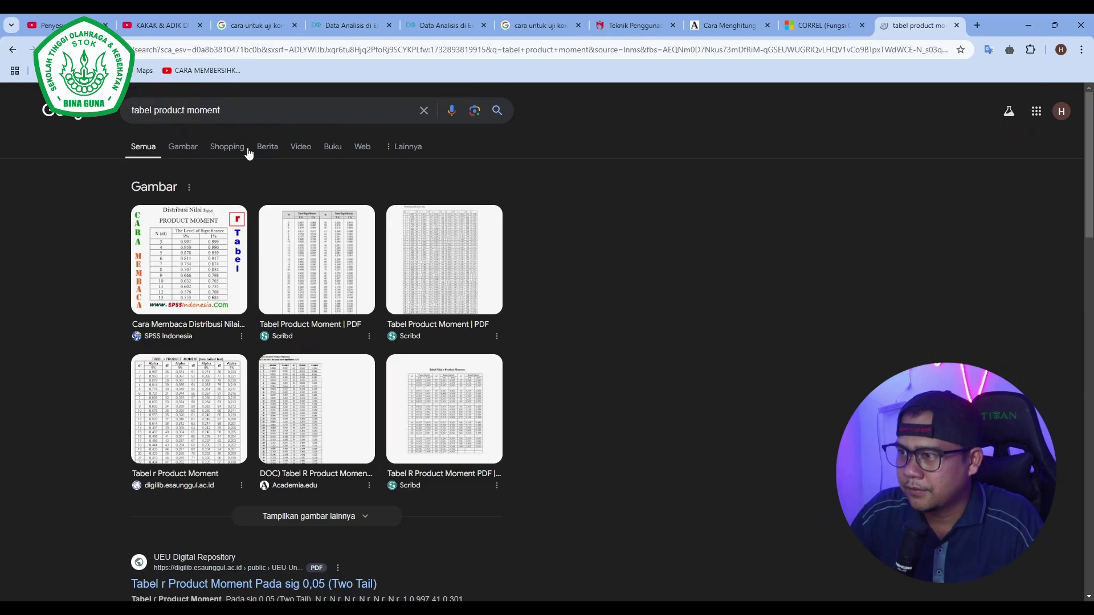
pyautogui.click(192, 149)
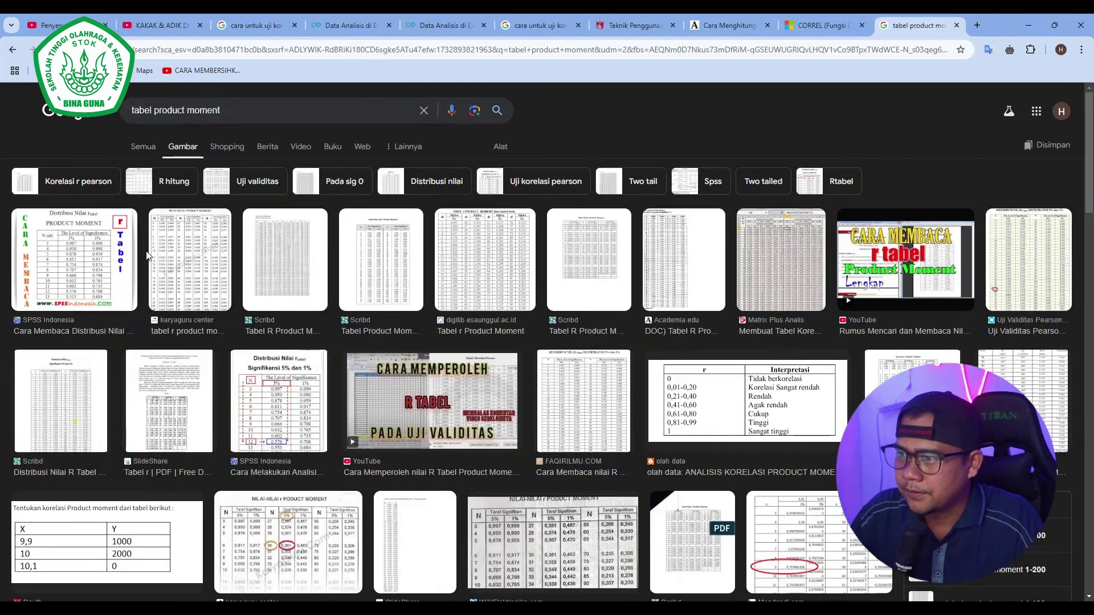
pyautogui.click(190, 261)
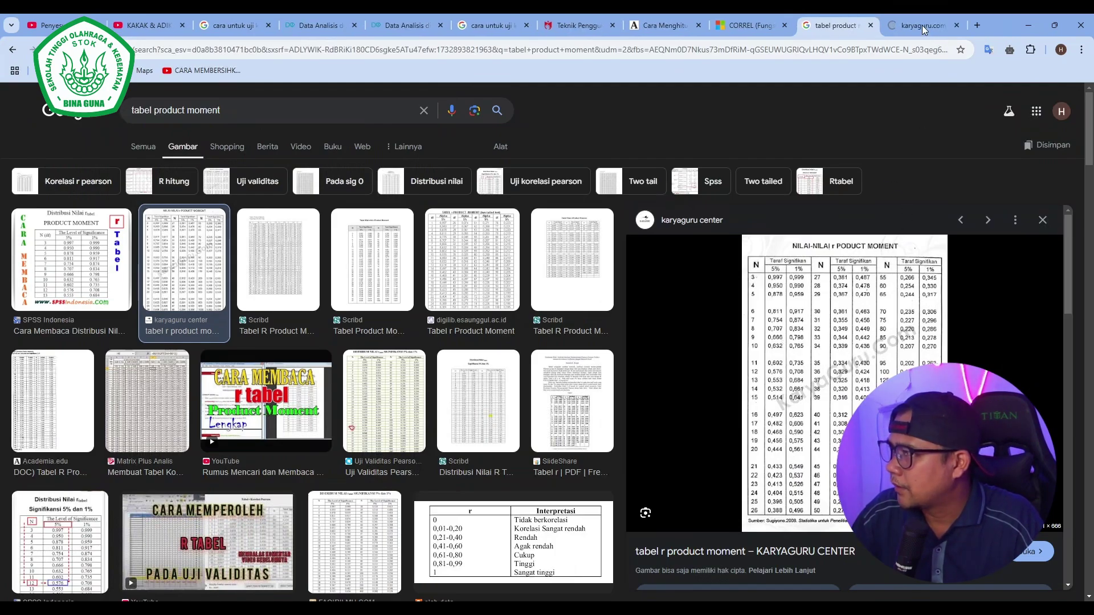
pyautogui.click(922, 25)
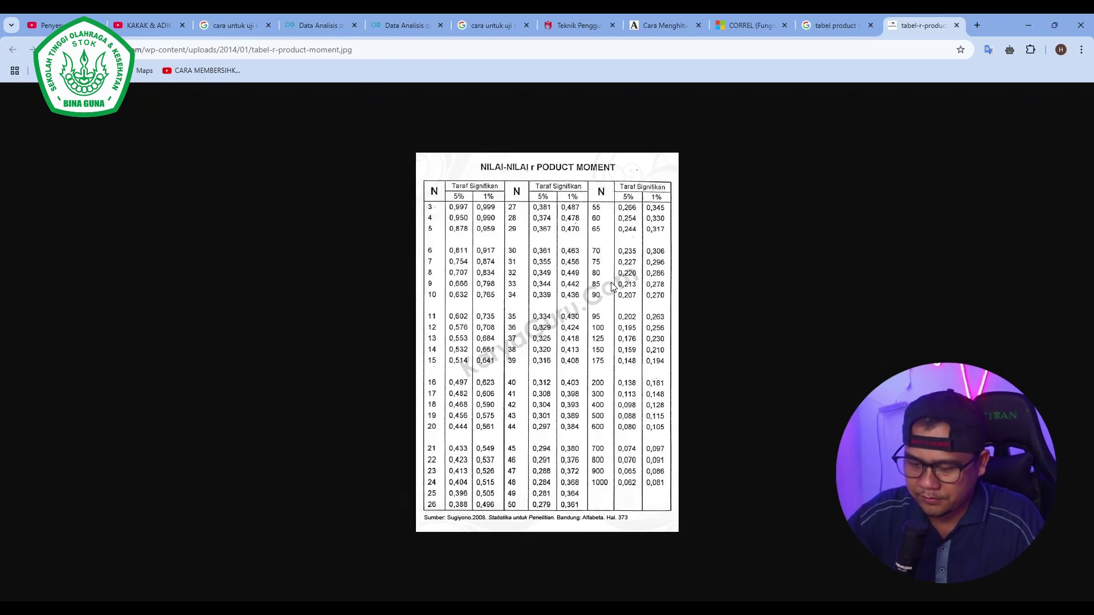
# Enlarge the r product moment table and examine its 5% and 1% significance values for the sample size N
pyautogui.keyDown('ctrl'); pyautogui.scroll(3, 611, 282); pyautogui.keyUp('ctrl')
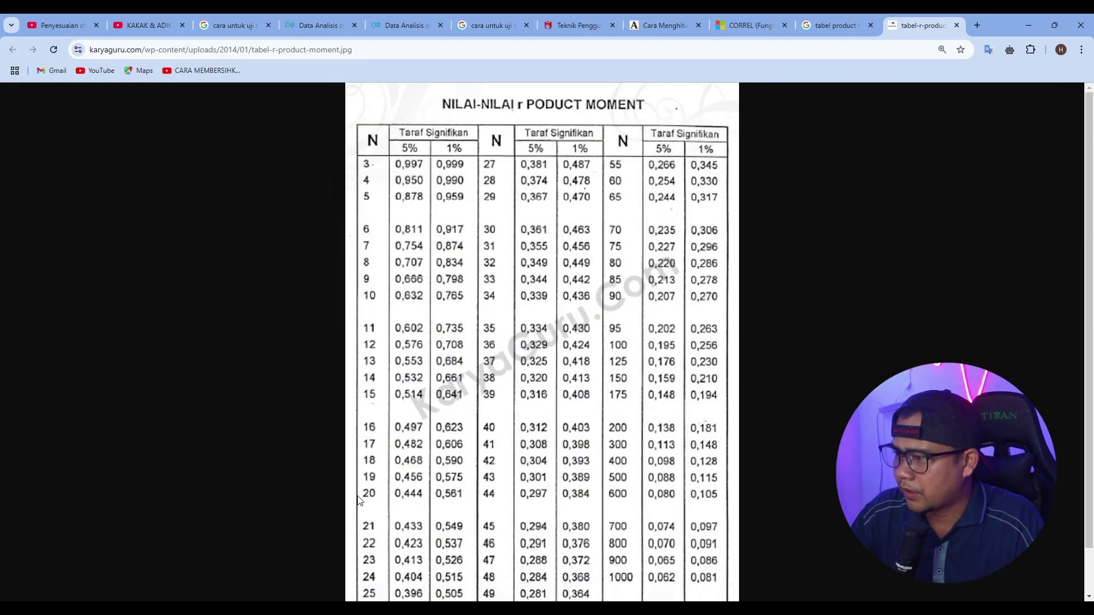
pyautogui.scroll(-1, 368, 530)
pyautogui.scroll(1, 521, 332)
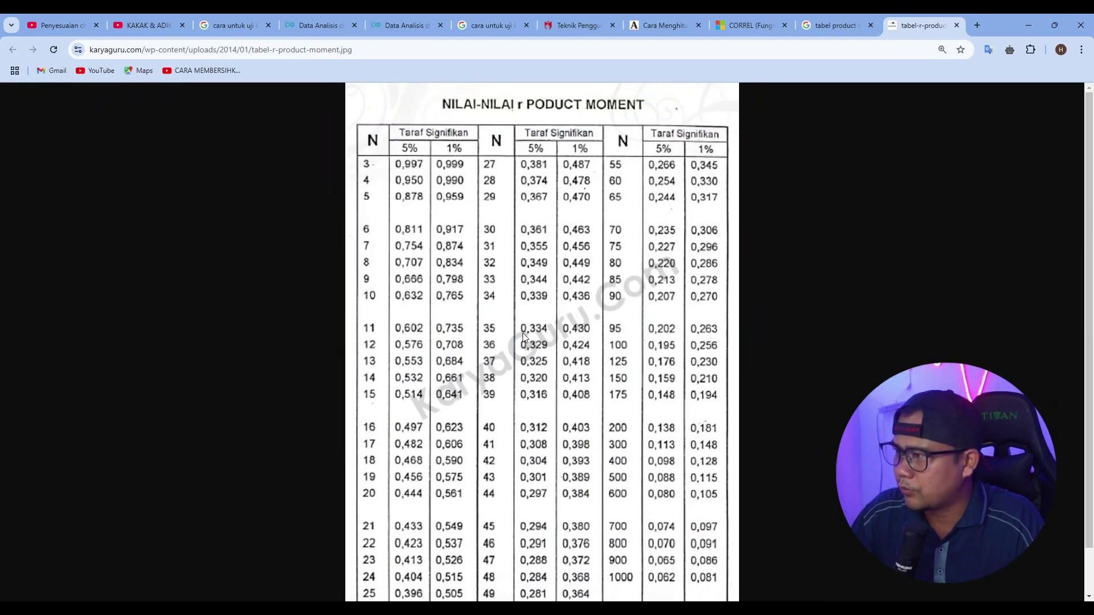
pyautogui.scroll(-1, 488, 230)
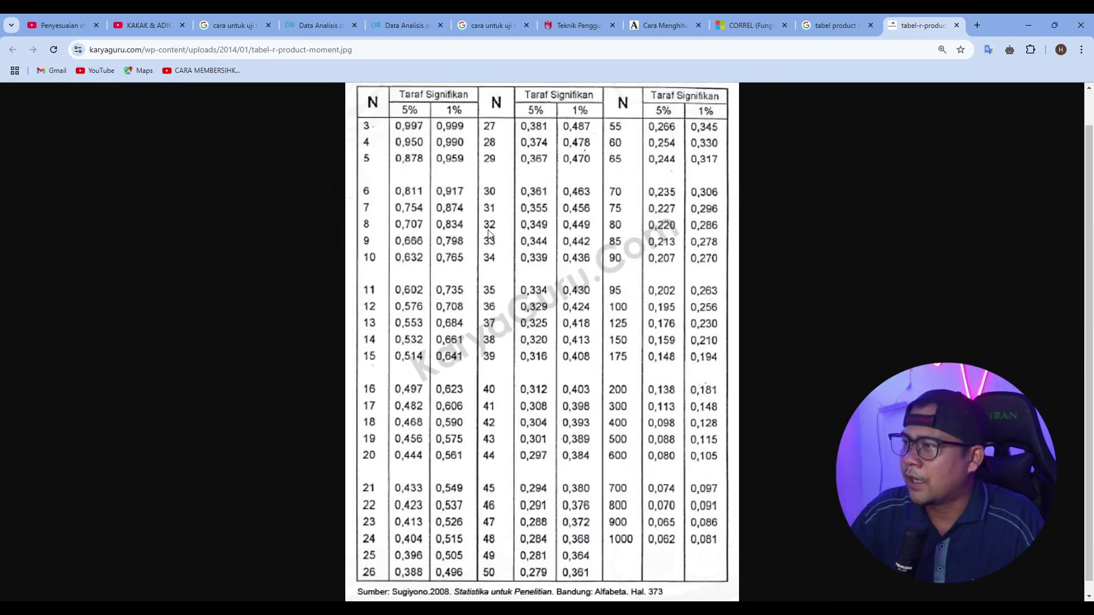
pyautogui.scroll(1, 487, 230)
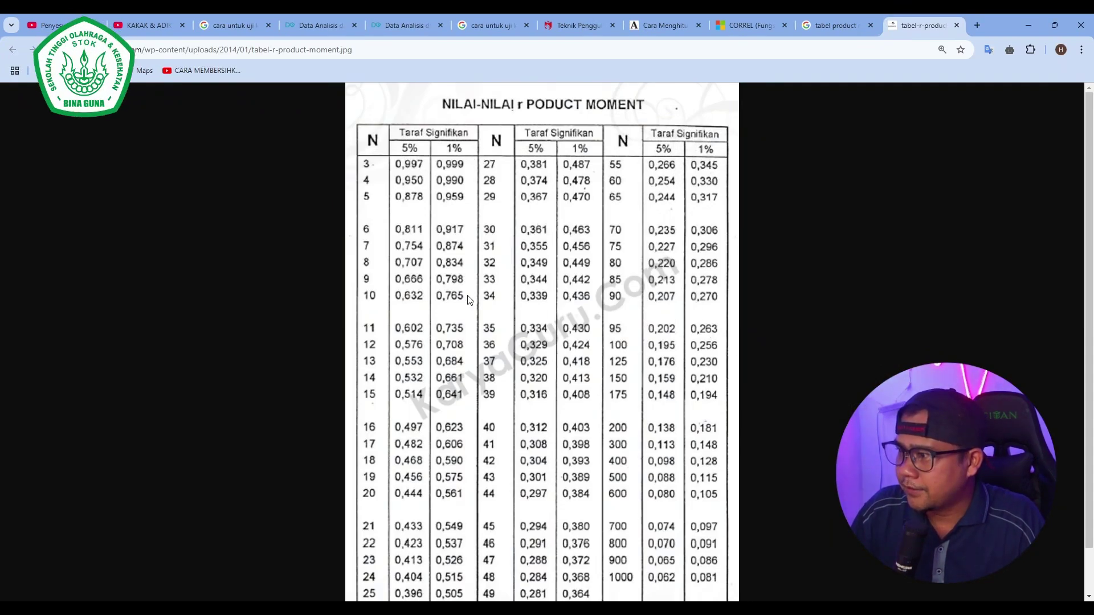
pyautogui.scroll(-2, 630, 478)
pyautogui.scroll(2, 630, 478)
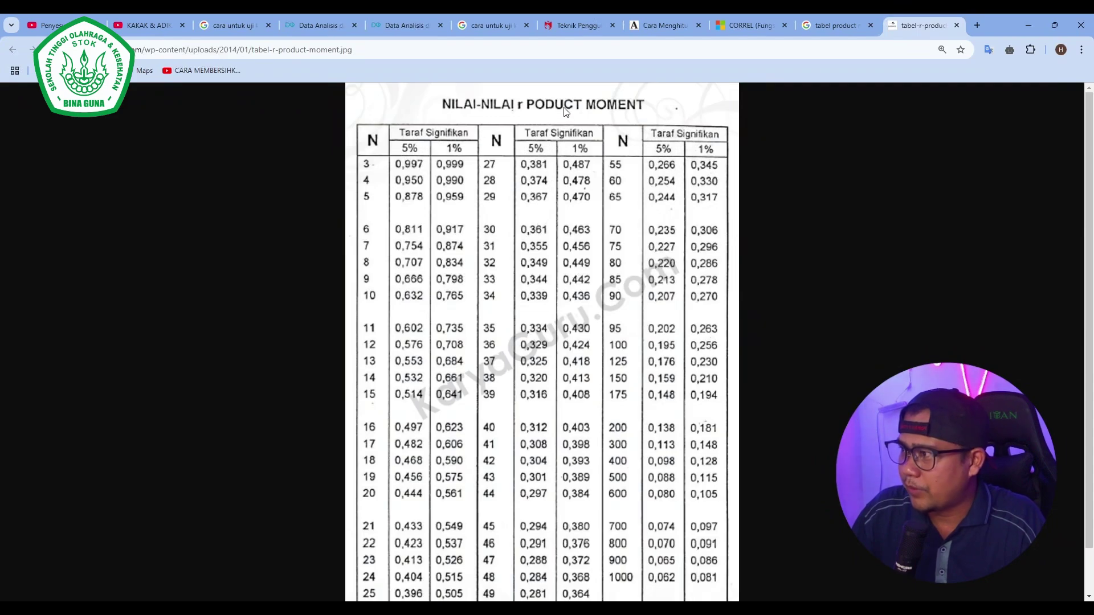
pyautogui.scroll(-1, 501, 114)
pyautogui.scroll(1, 496, 144)
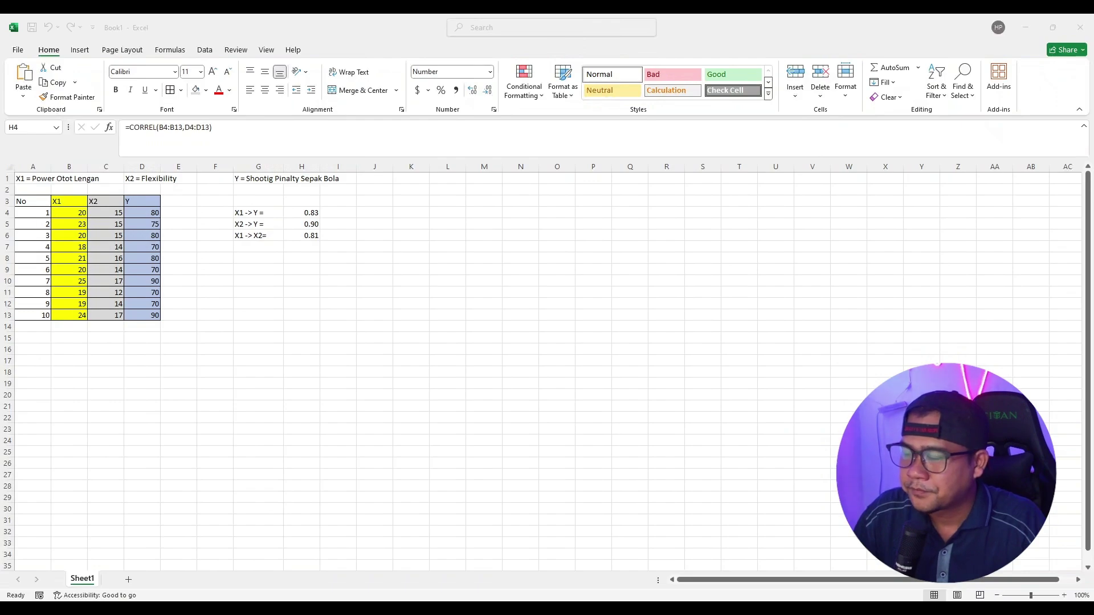
# Back in the Excel worksheet, enter the table value as the text "N-1 = 0.666" in cell G8
pyautogui.click(244, 257)
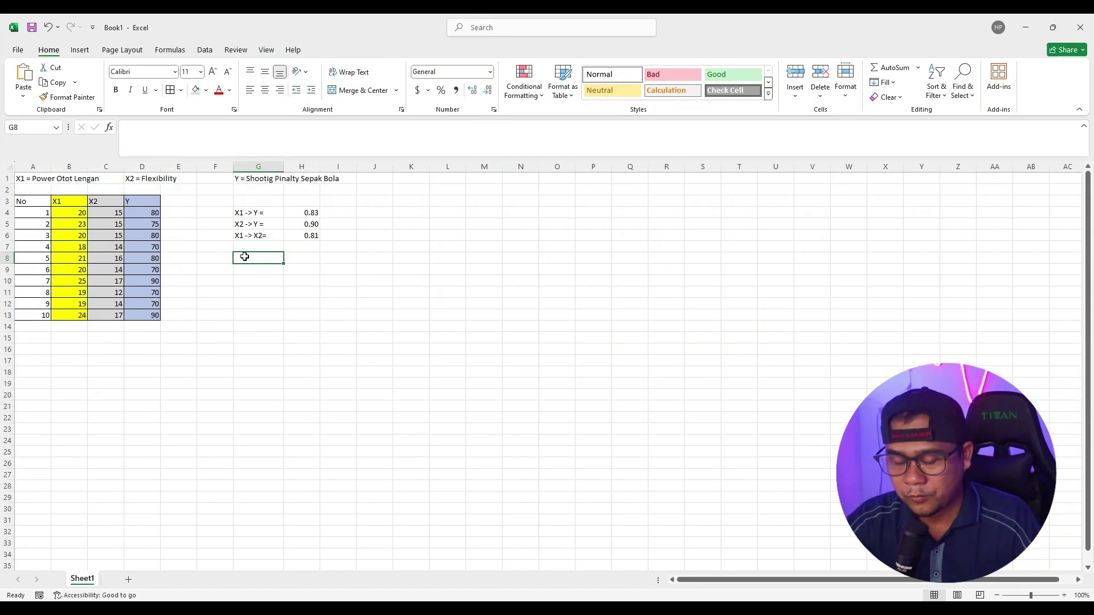
pyautogui.write('N-1 =')
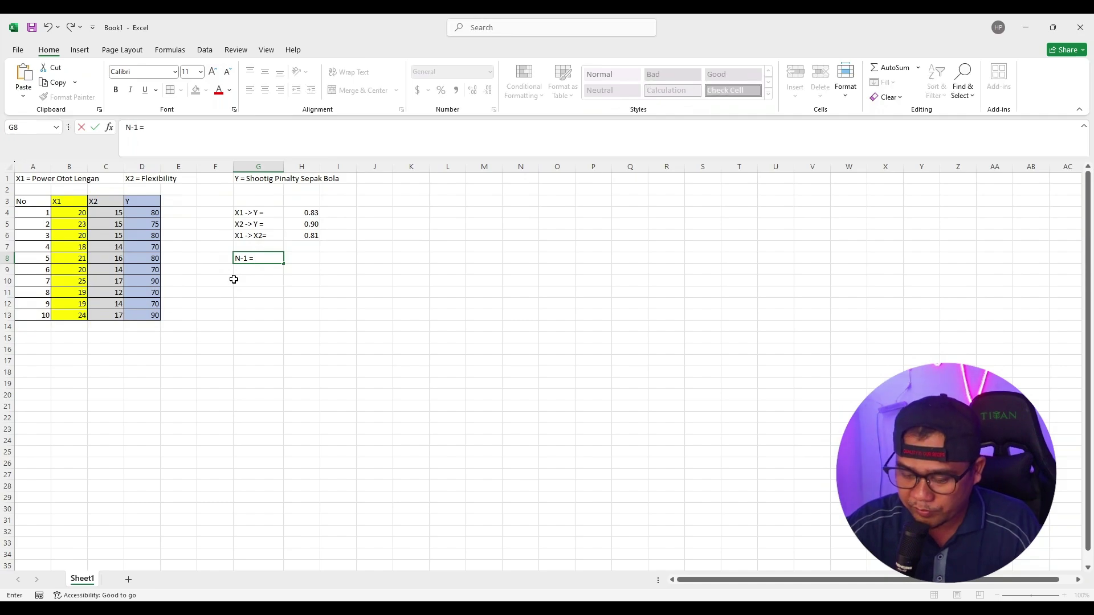
pyautogui.write('0.')
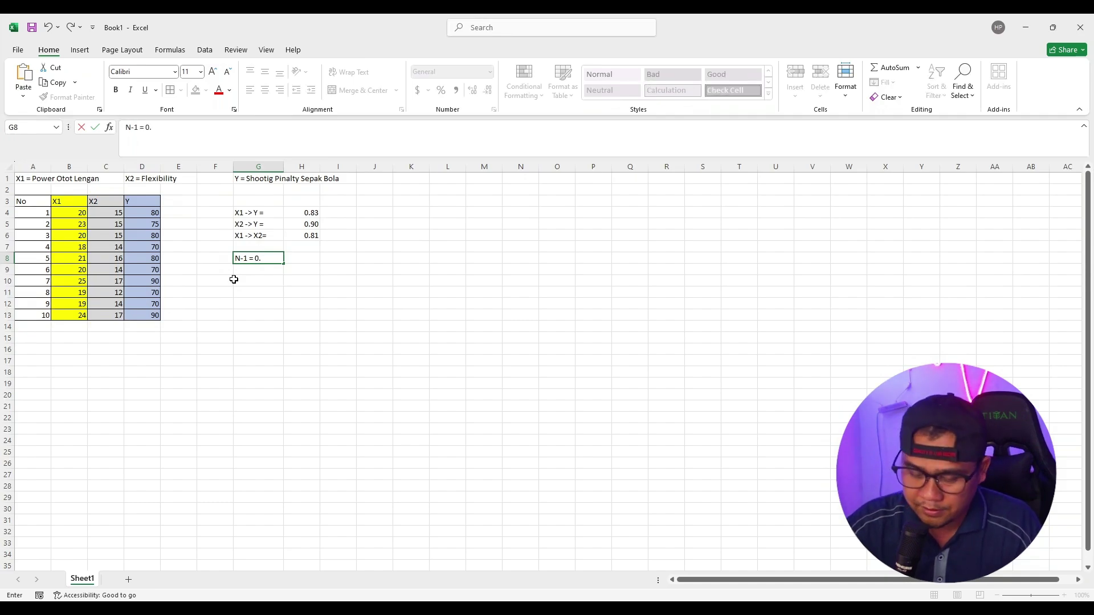
pyautogui.write('666')
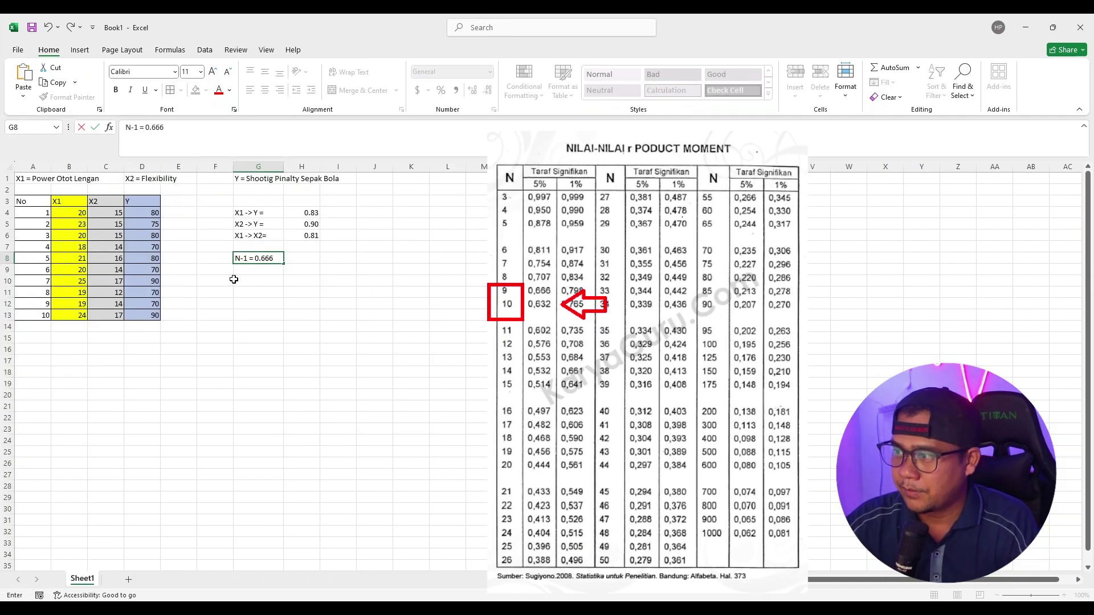
pyautogui.write('6')
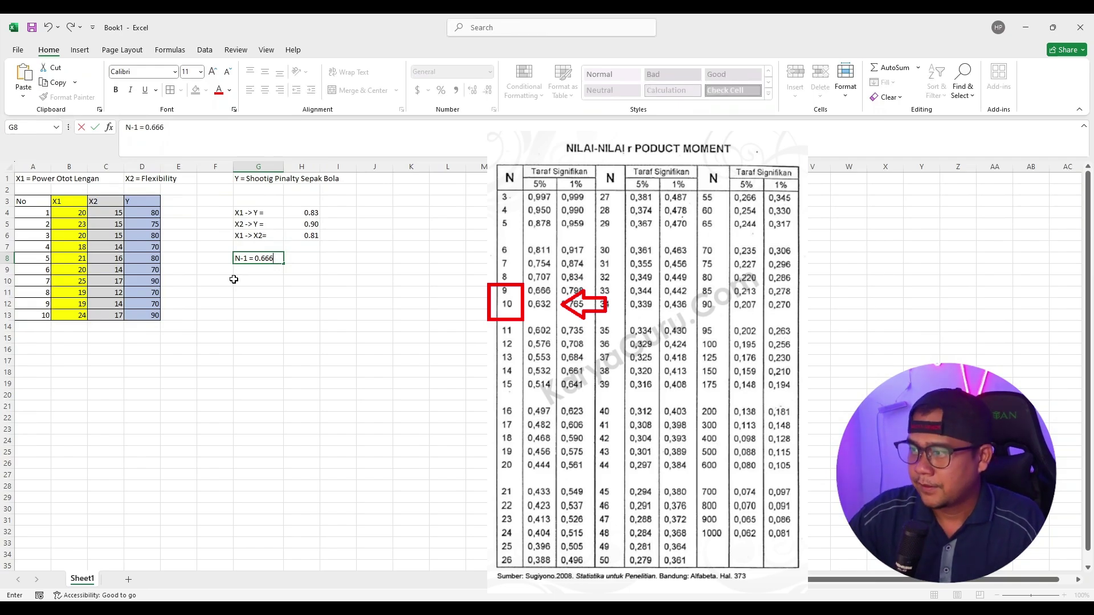
pyautogui.press('Return')
pyautogui.click(263, 251)
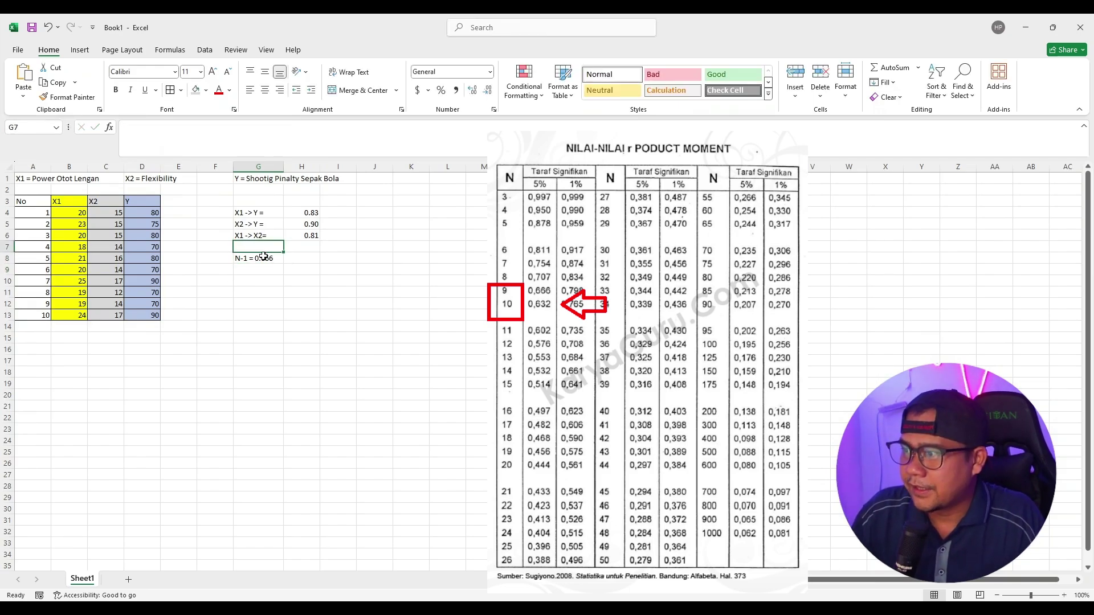
pyautogui.click(264, 259)
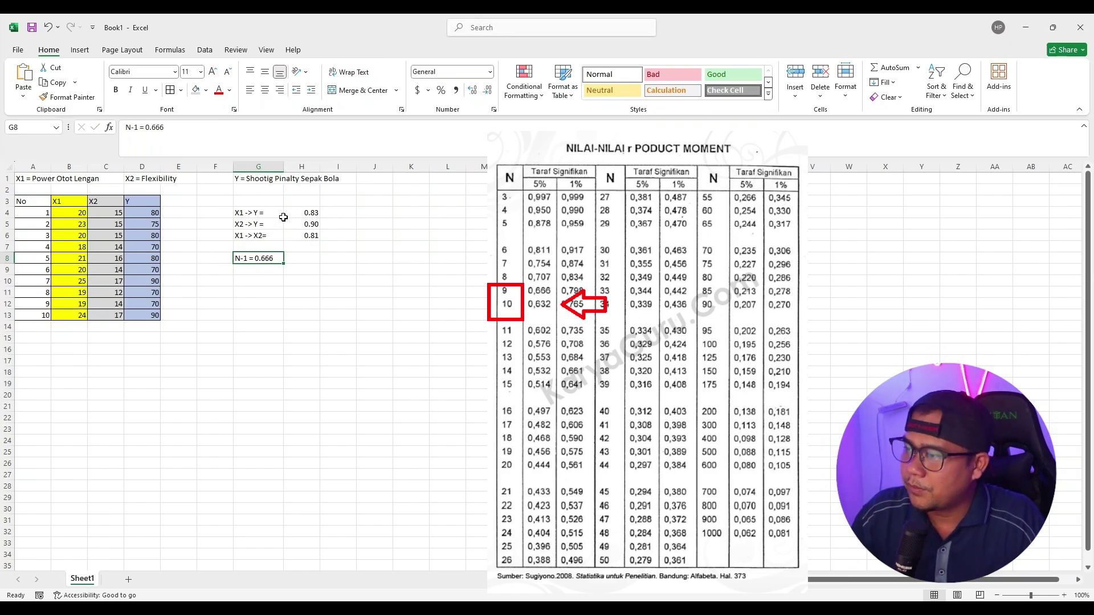
# Add the heading "R Hitung" in cell H3 above the correlation results
pyautogui.click(313, 214)
pyautogui.click(301, 199)
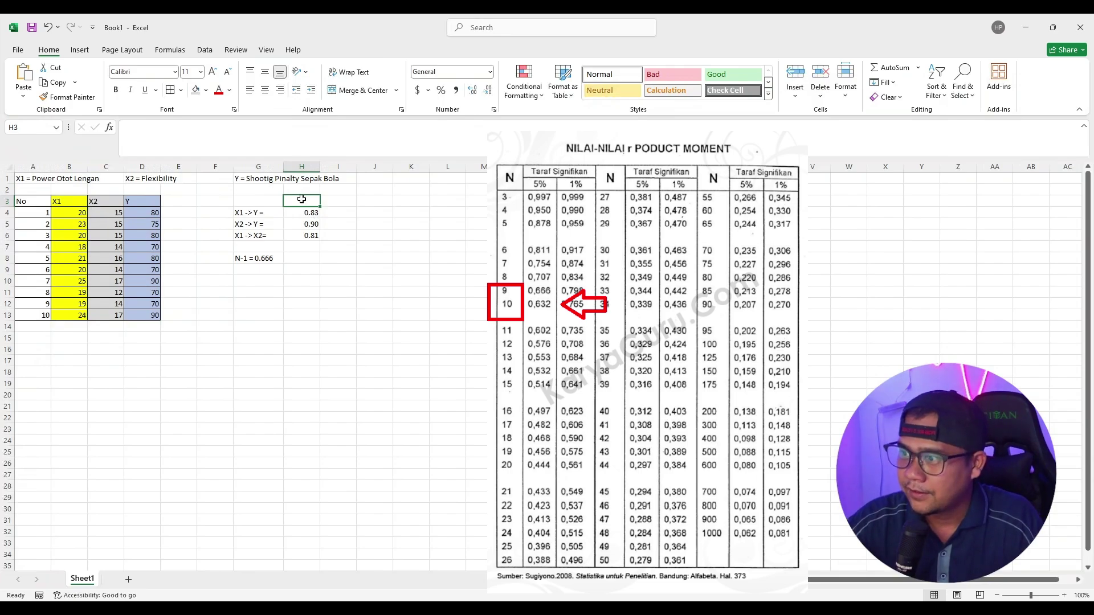
pyautogui.write('R')
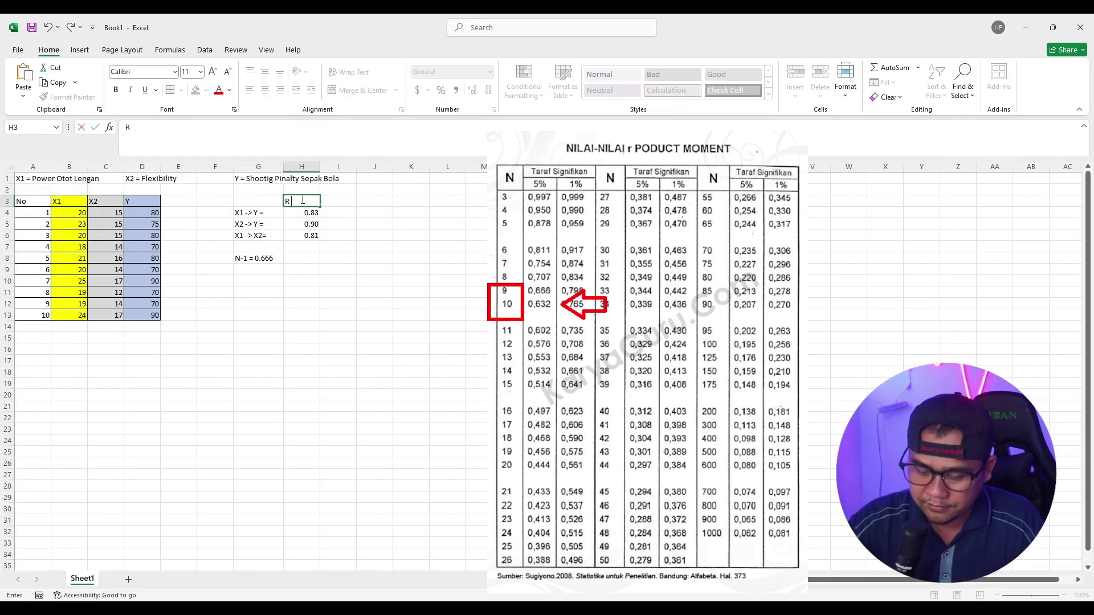
pyautogui.write(' Hitun')
pyautogui.write('g')
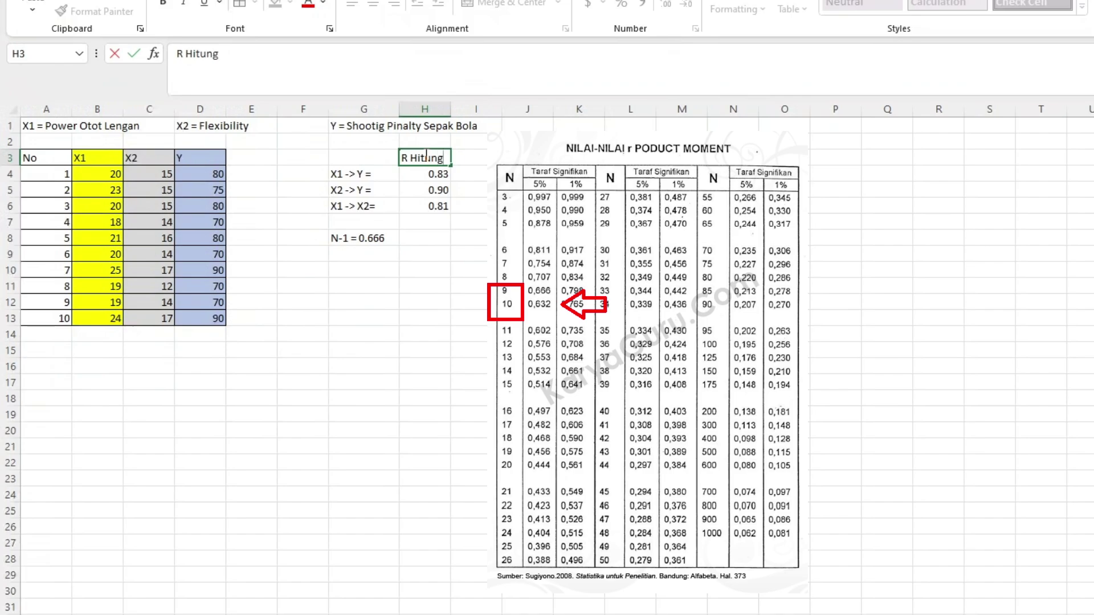
pyautogui.click(479, 157)
pyautogui.click(418, 152)
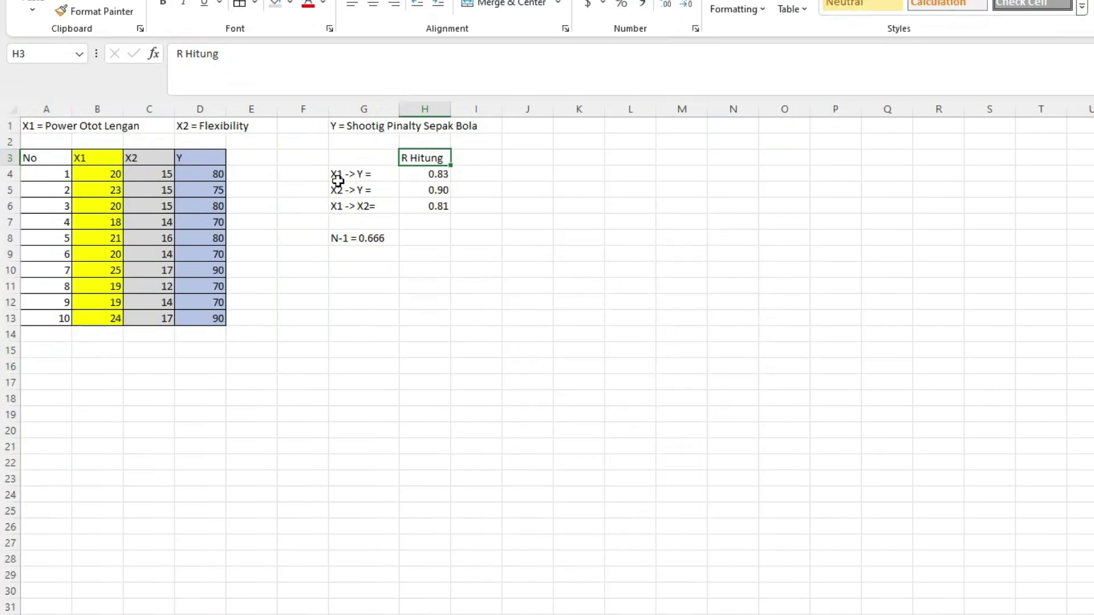
# Enter the decision criteria "> Ada Hubungan" in cell H8 and "< TDK ADA Hubungan" in cell H9 beside the table value
pyautogui.click(446, 173)
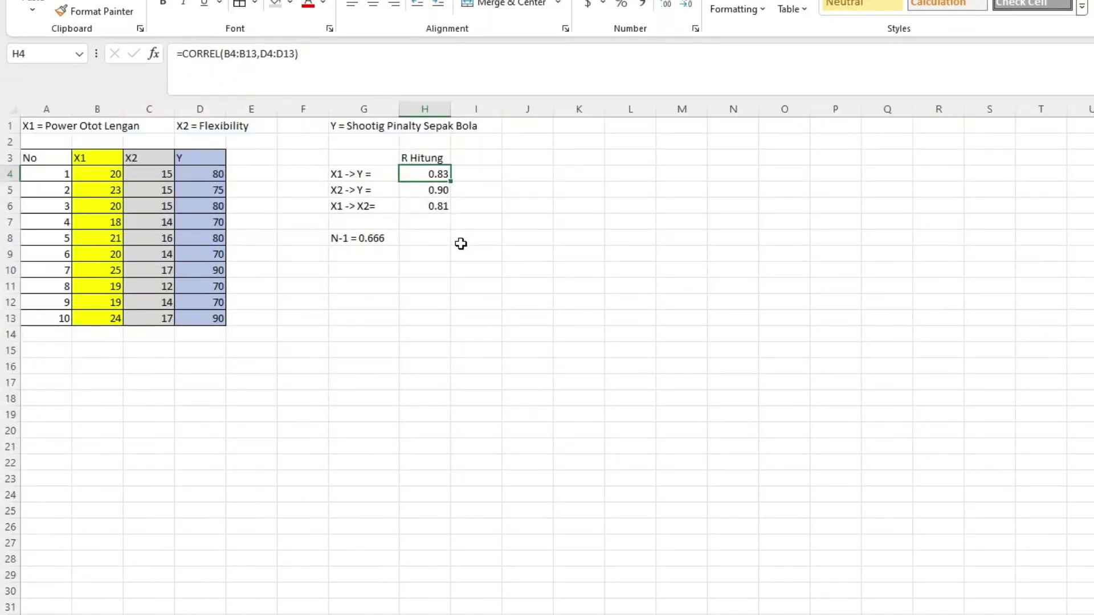
pyautogui.click(485, 240)
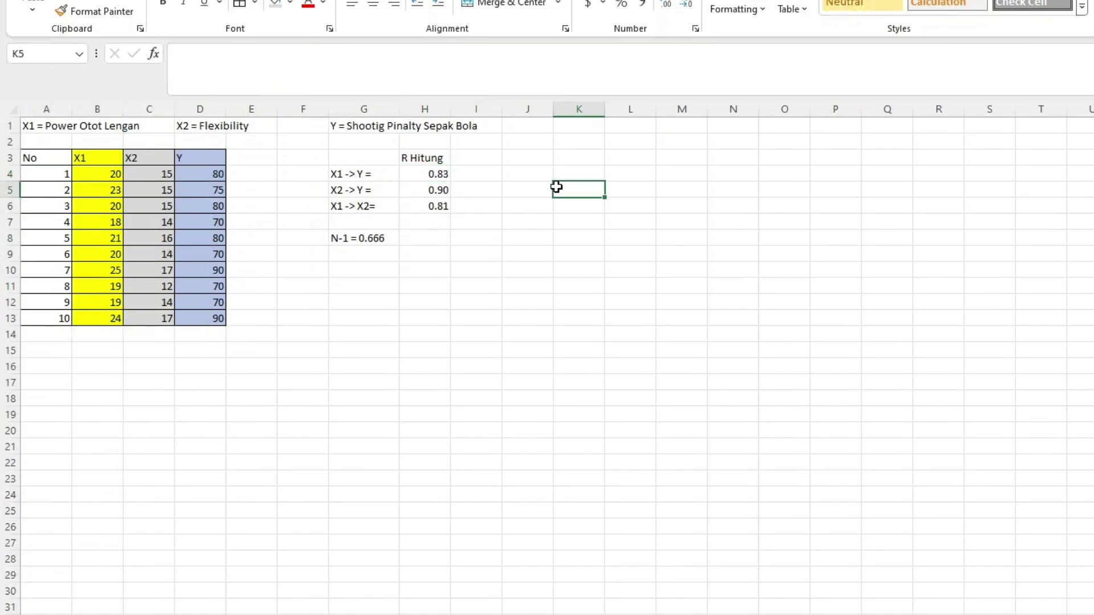
pyautogui.click(353, 254)
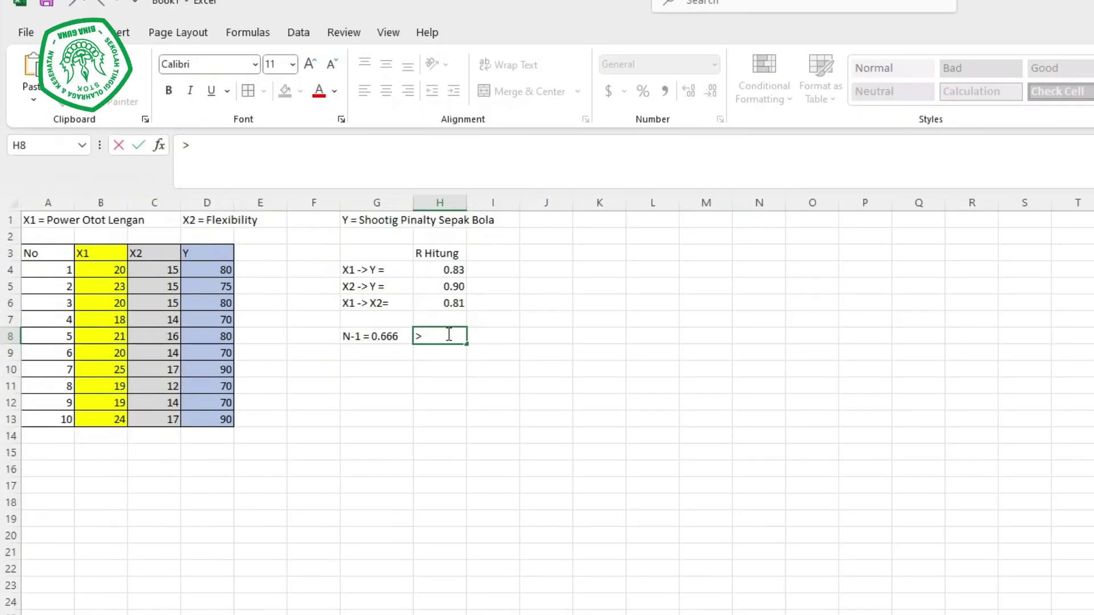
pyautogui.press('Tab')
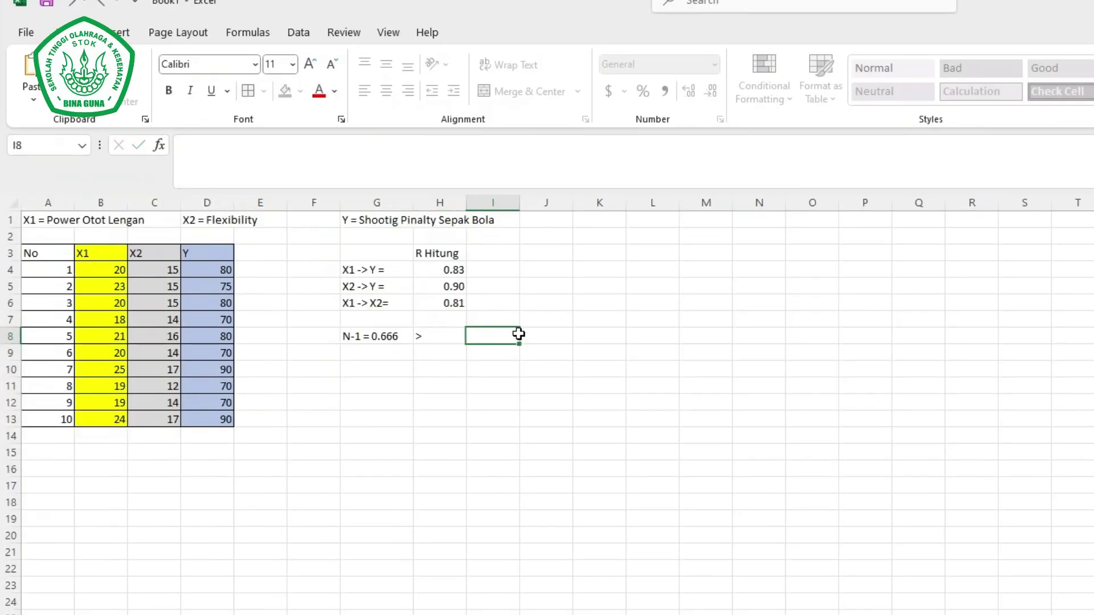
pyautogui.doubleClick(450, 336)
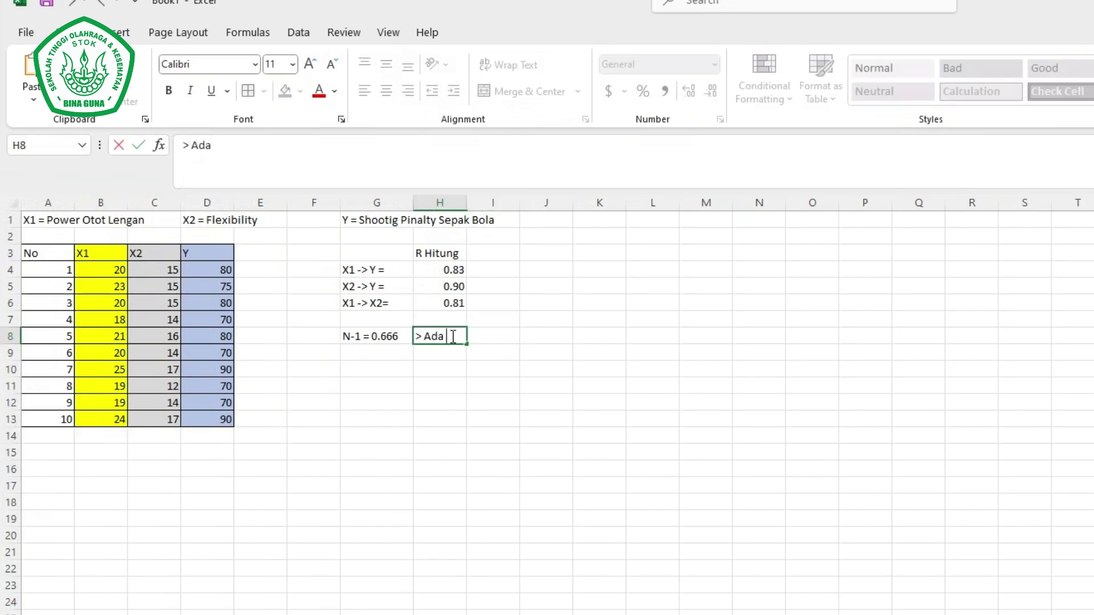
pyautogui.write('Ada Hubungan')
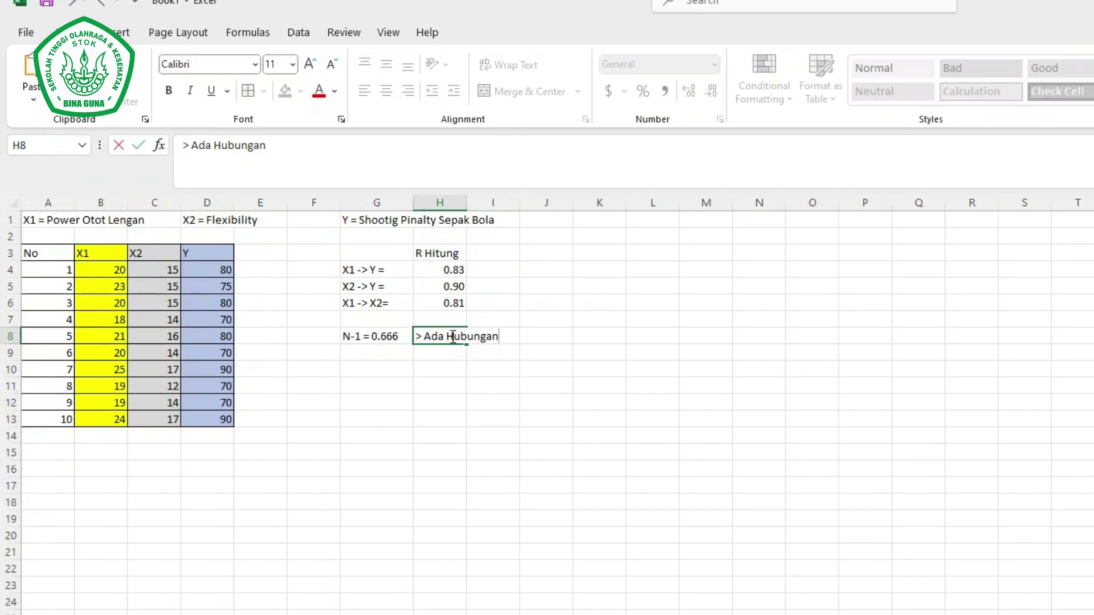
pyautogui.click(447, 359)
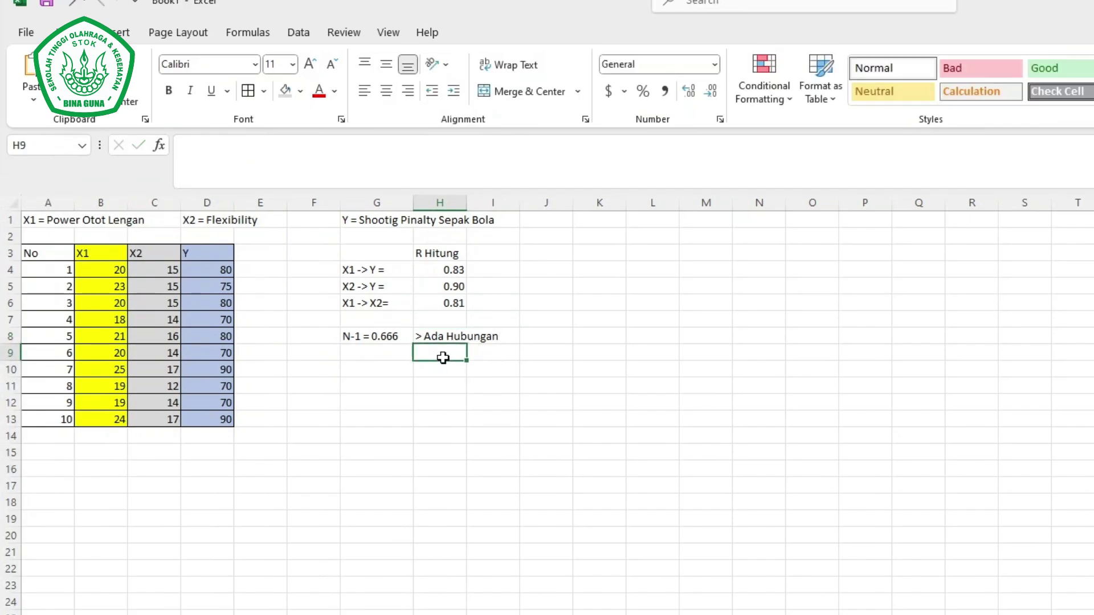
pyautogui.doubleClick(434, 358)
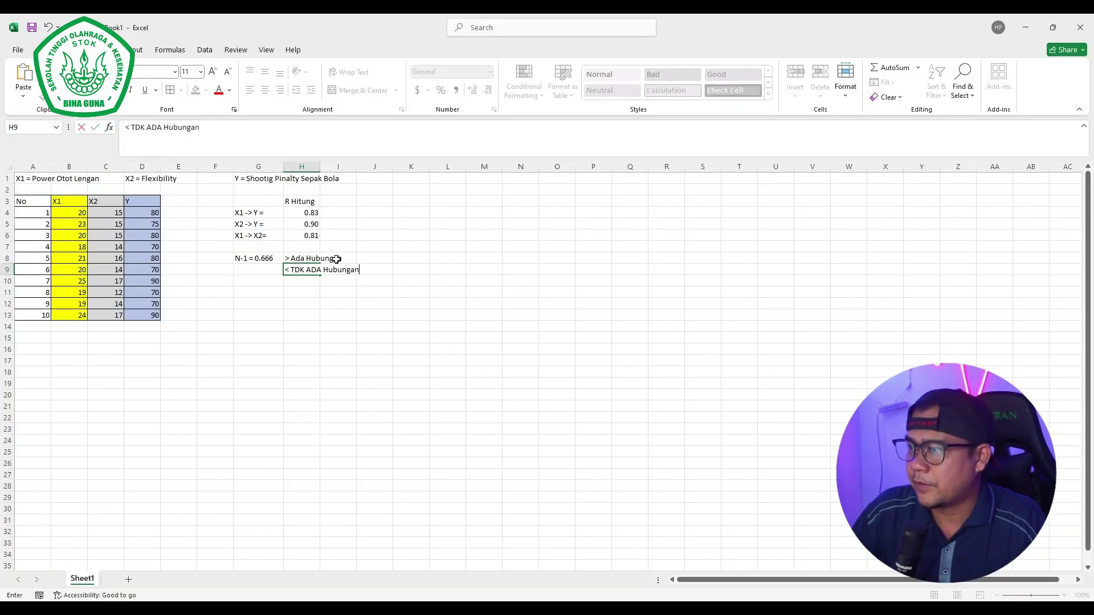
pyautogui.click(492, 336)
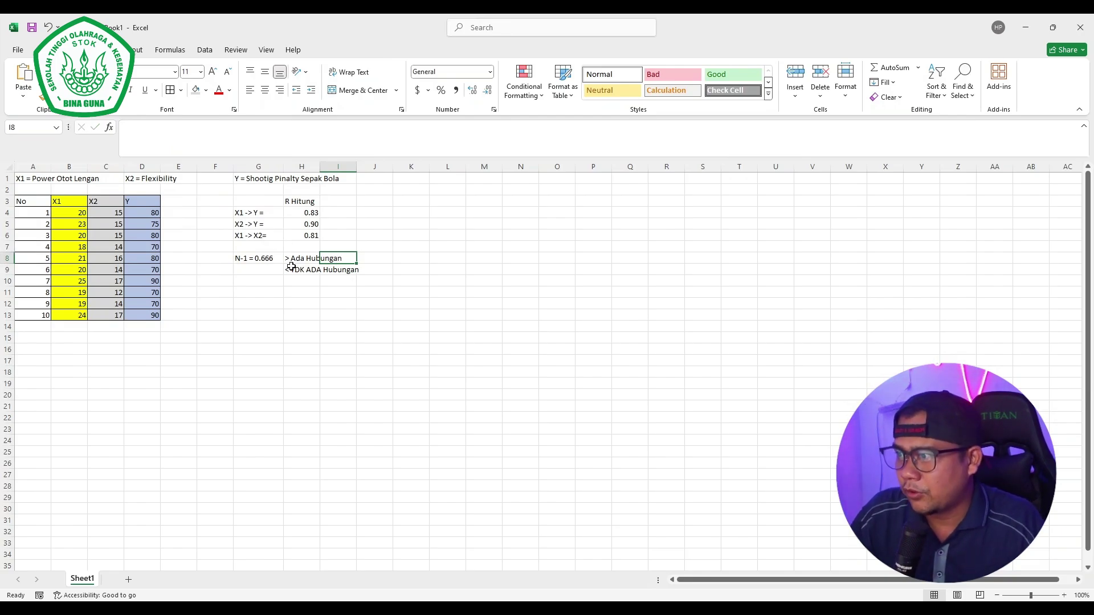
# Review the table value in G8 and the two criteria beside it against the calculated correlations in H4:H6
pyautogui.click(268, 258)
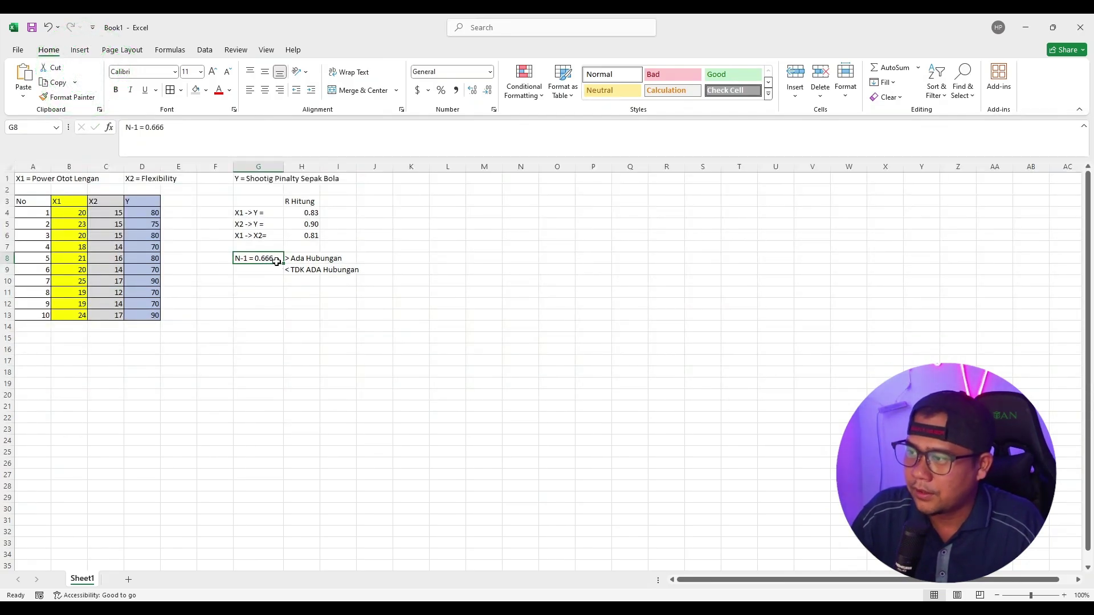
pyautogui.click(311, 260)
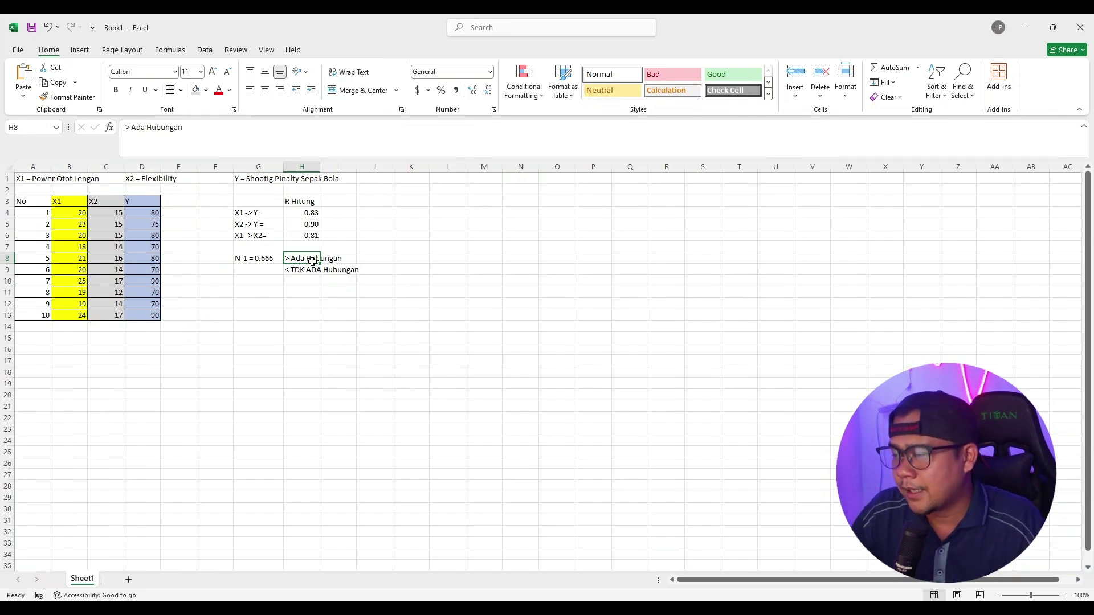
pyautogui.click(271, 259)
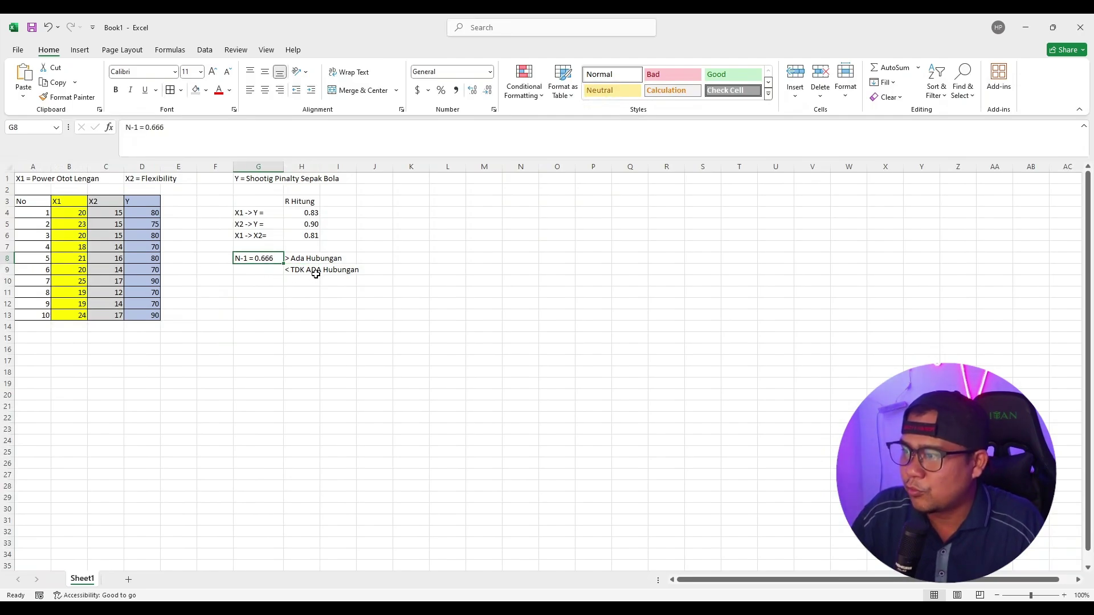
pyautogui.click(311, 269)
pyautogui.moveTo(314, 208); pyautogui.dragTo(313, 236)
pyautogui.click(307, 212)
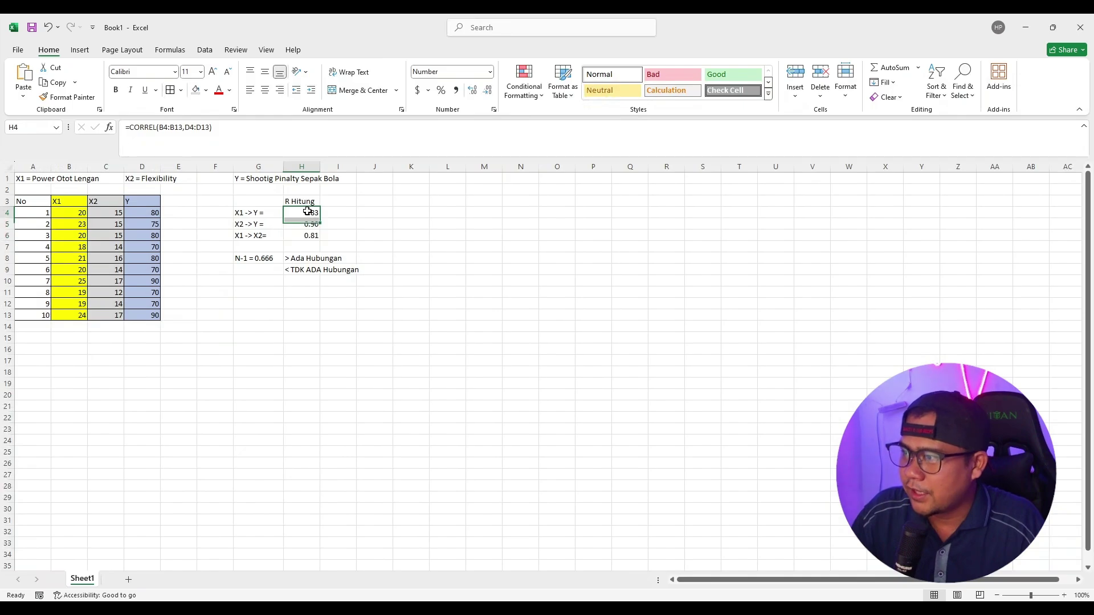
pyautogui.click(349, 222)
pyautogui.click(412, 215)
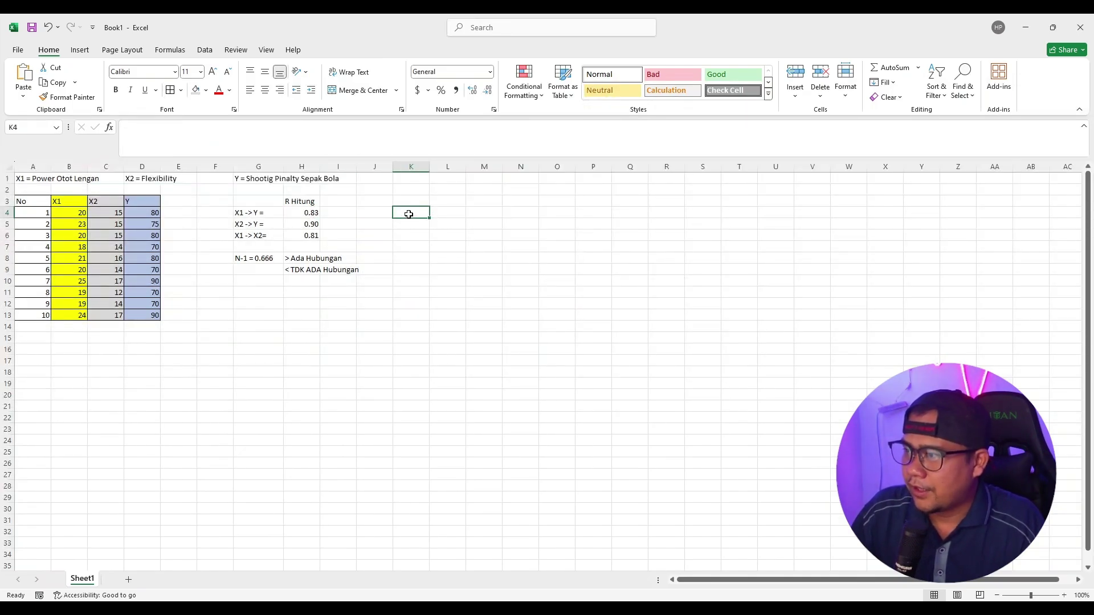
pyautogui.click(340, 214)
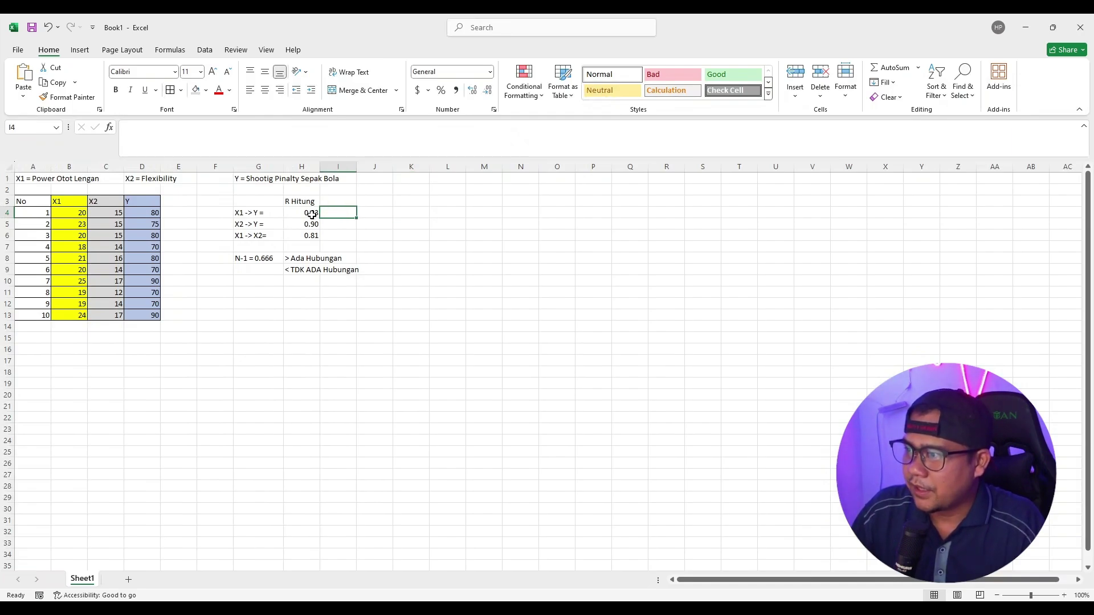
pyautogui.click(315, 214)
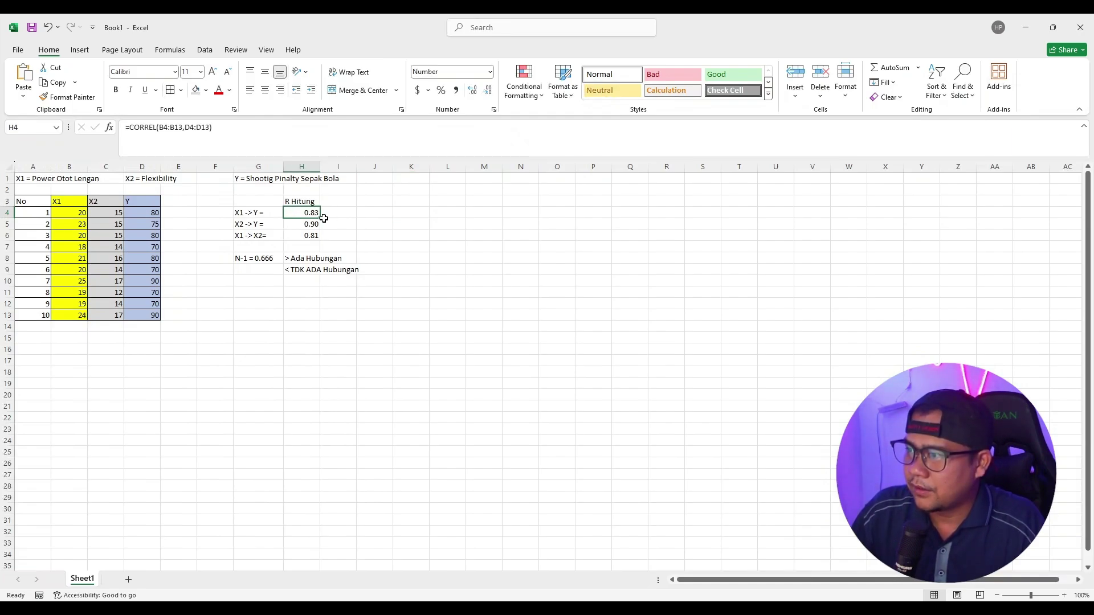
# Enter the comparison "> 0.666" in cell I4 beside the X1 -> Y correlation
pyautogui.click(342, 215)
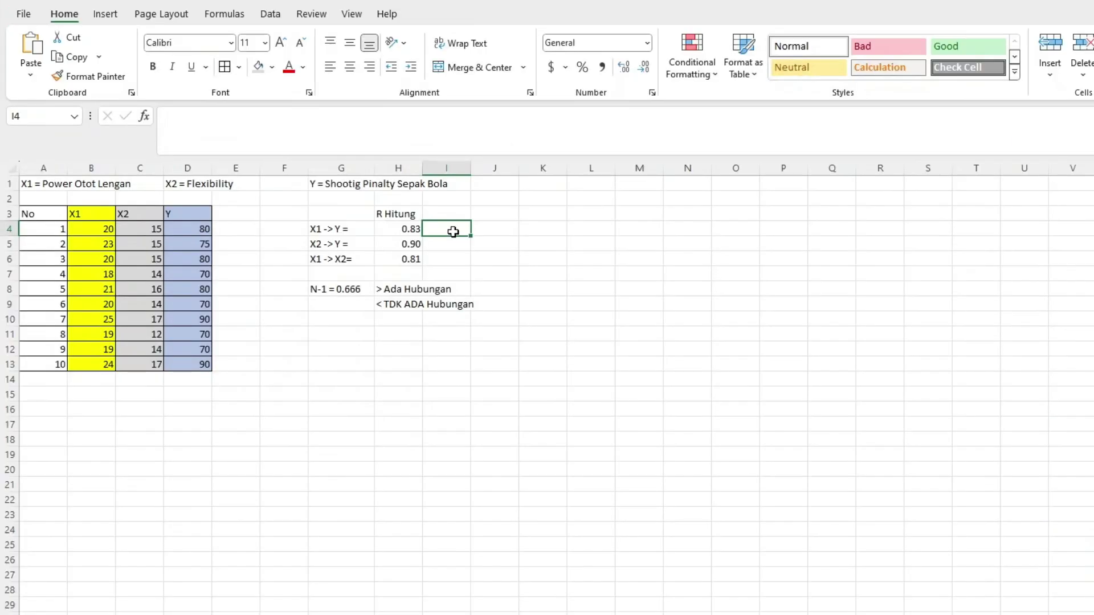
pyautogui.write('>')
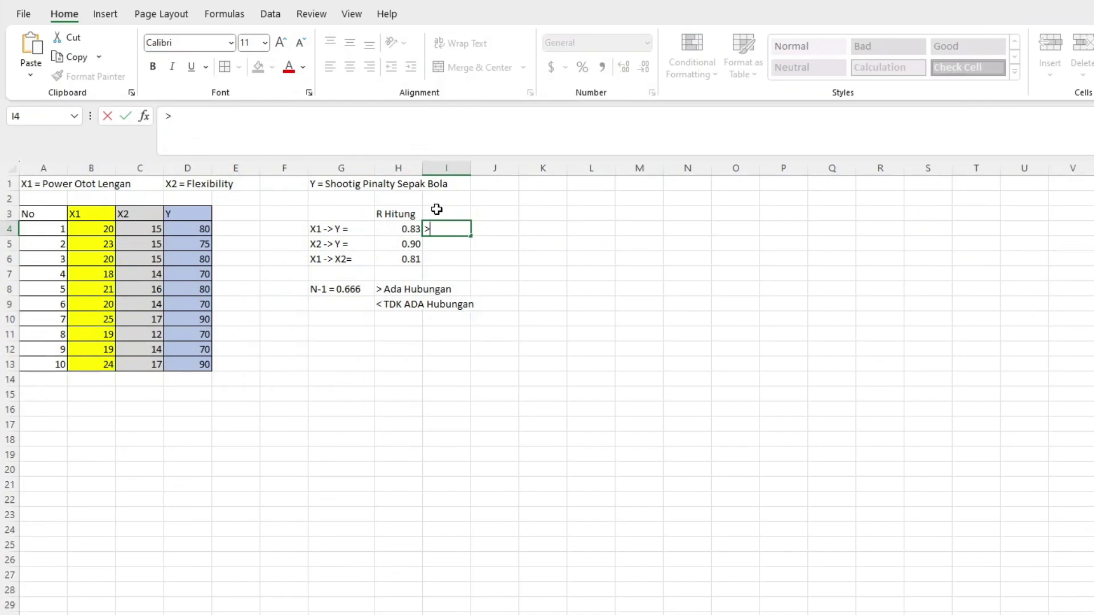
pyautogui.click(344, 288)
pyautogui.click(453, 226)
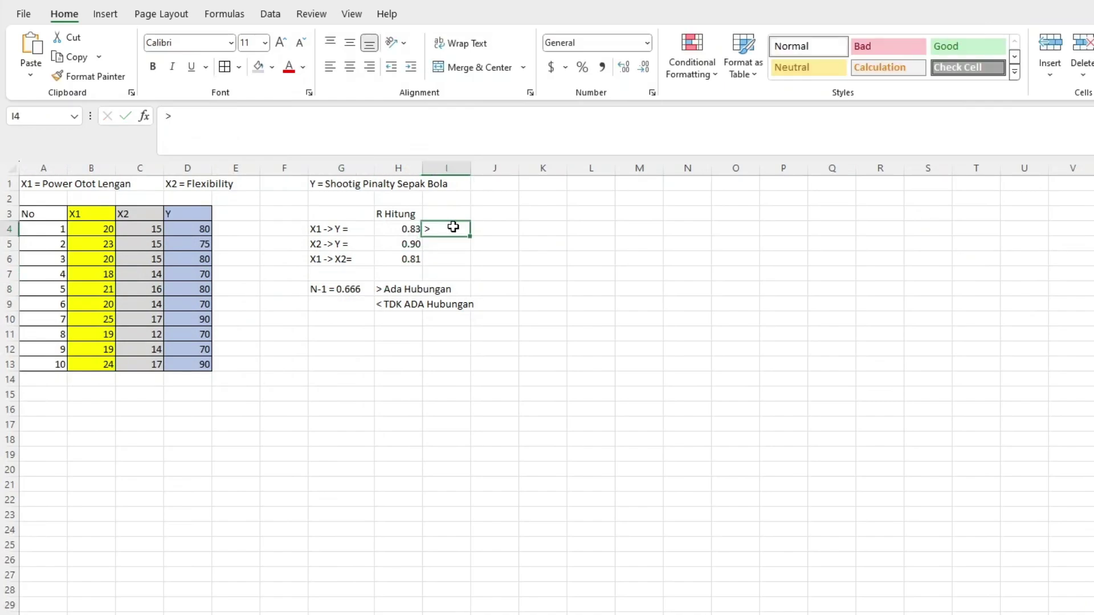
pyautogui.doubleClick(454, 226)
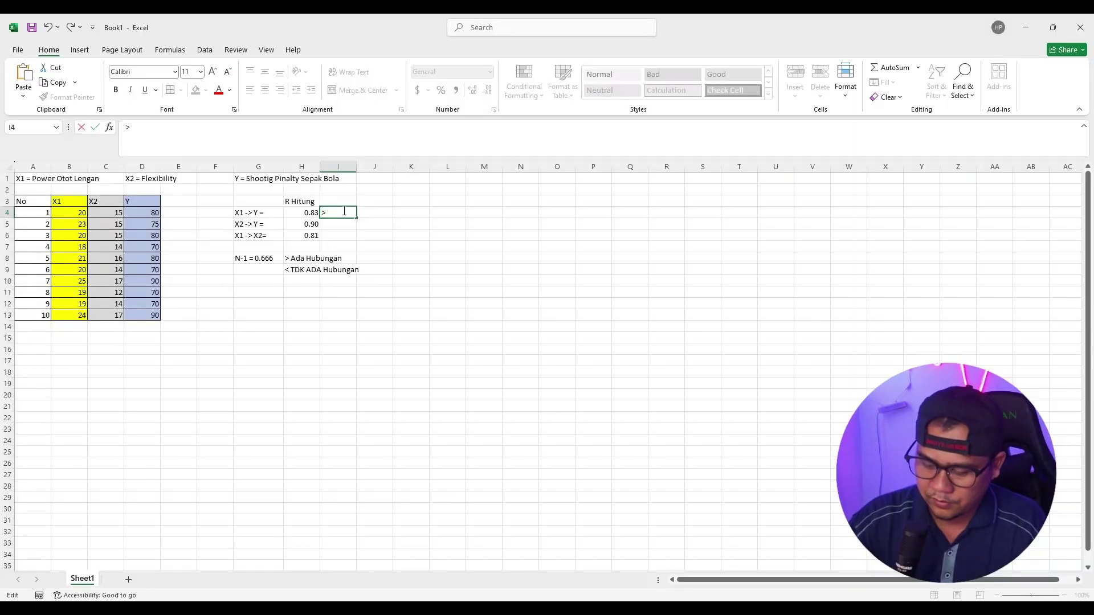
pyautogui.write('0.66')
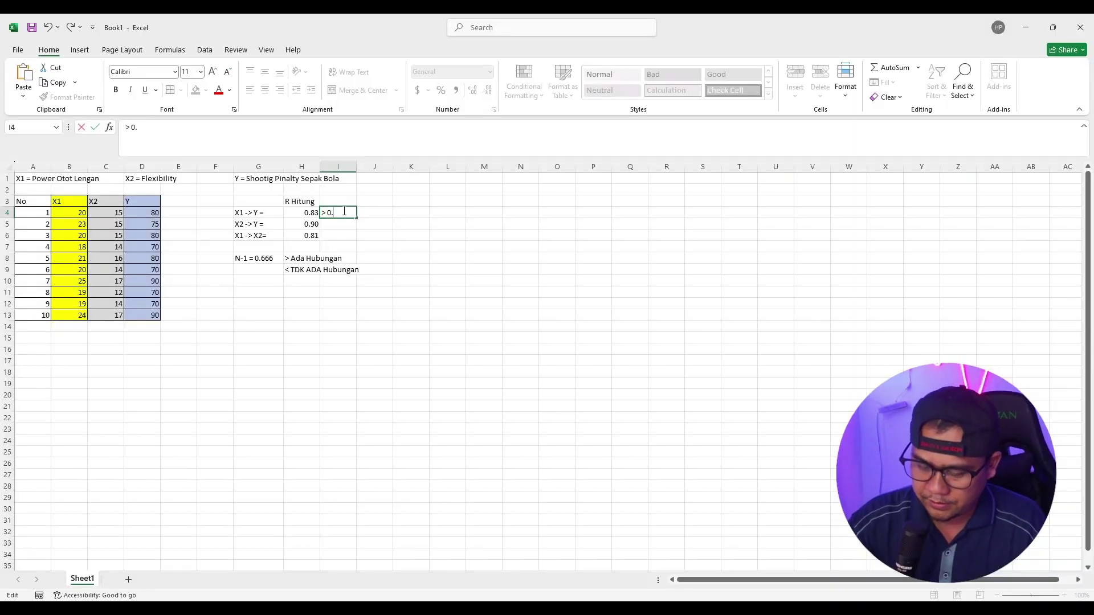
pyautogui.write('6')
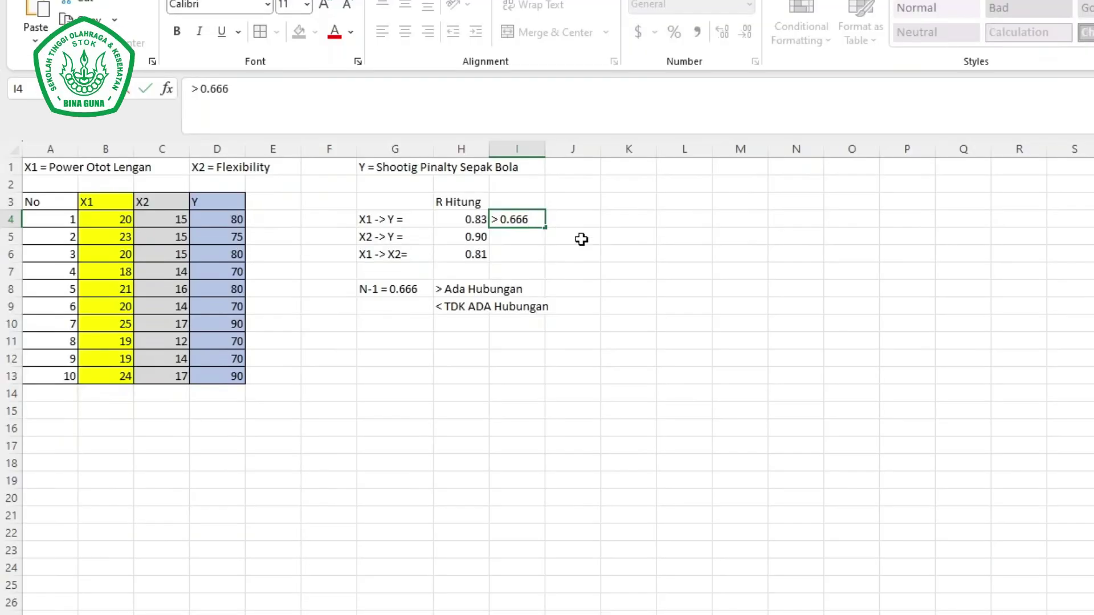
pyautogui.hotkey('ctrl', 'Return')
# Fill the comparison text in I4 down through cell I6 for the other two correlations
pyautogui.moveTo(545, 227); pyautogui.dragTo(550, 254)
pyautogui.click(517, 243)
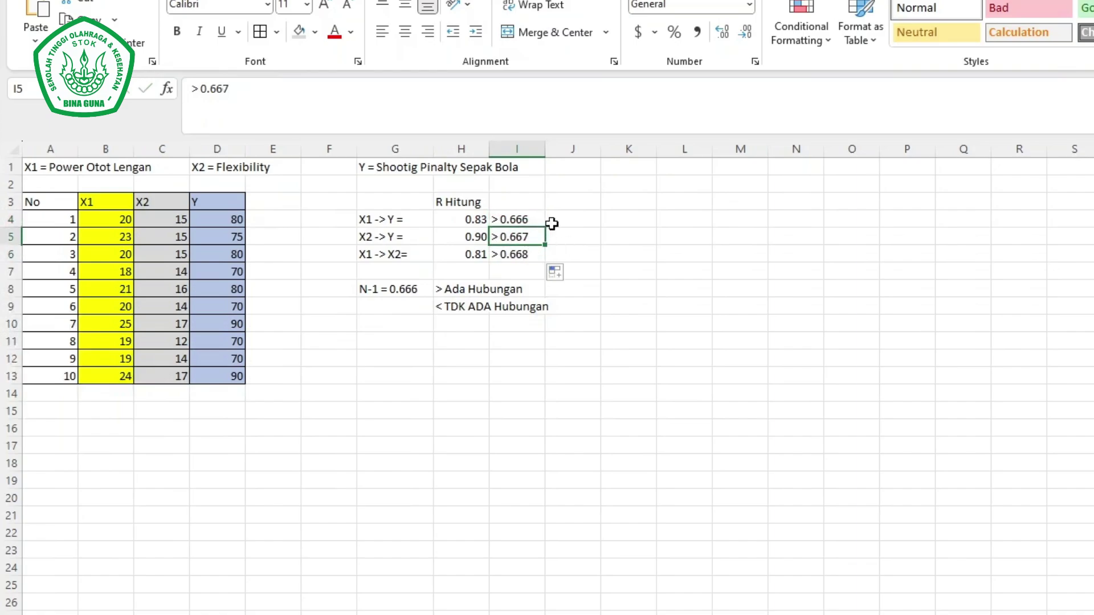
pyautogui.click(574, 222)
# Copy the words "Ada Hubungan" from the criterion in H8 into cells J4, J5 and J6 as the conclusions
pyautogui.click(497, 293)
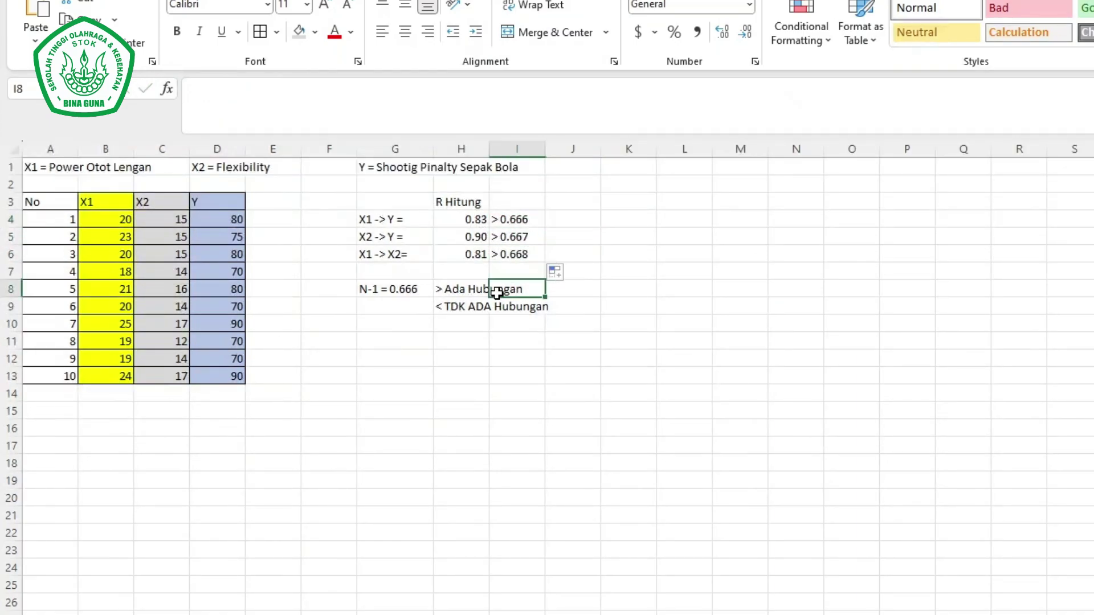
pyautogui.click(458, 289)
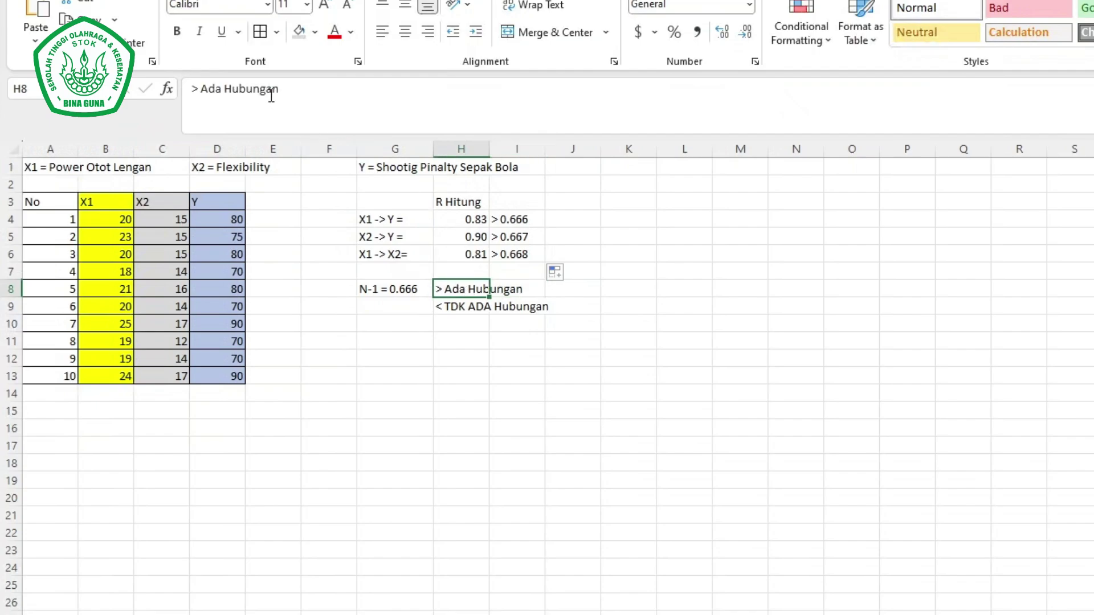
pyautogui.moveTo(280, 89); pyautogui.dragTo(209, 91)
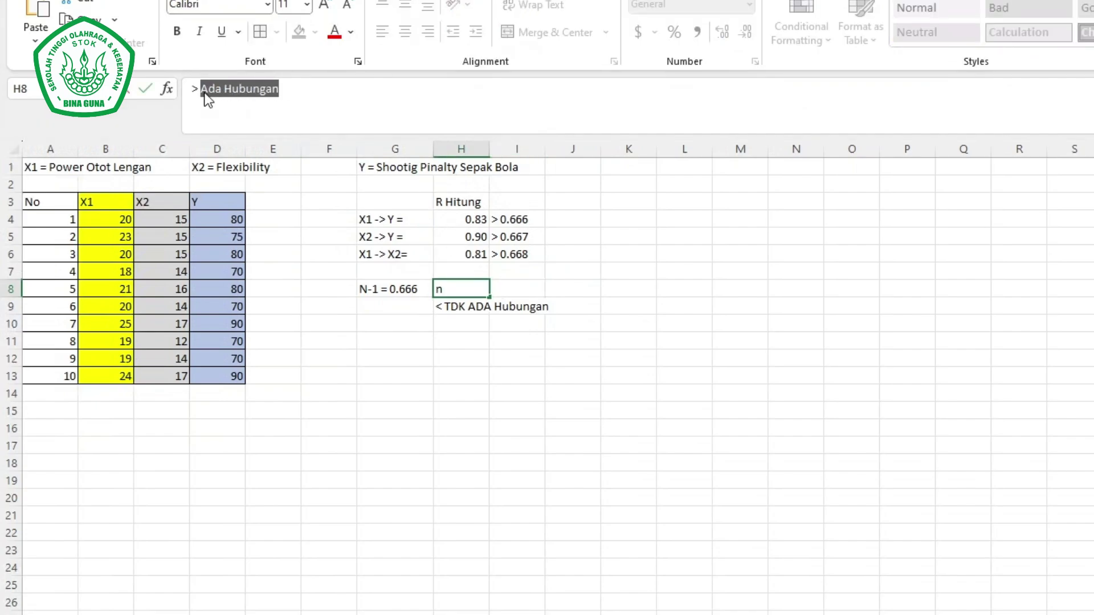
pyautogui.click(585, 221)
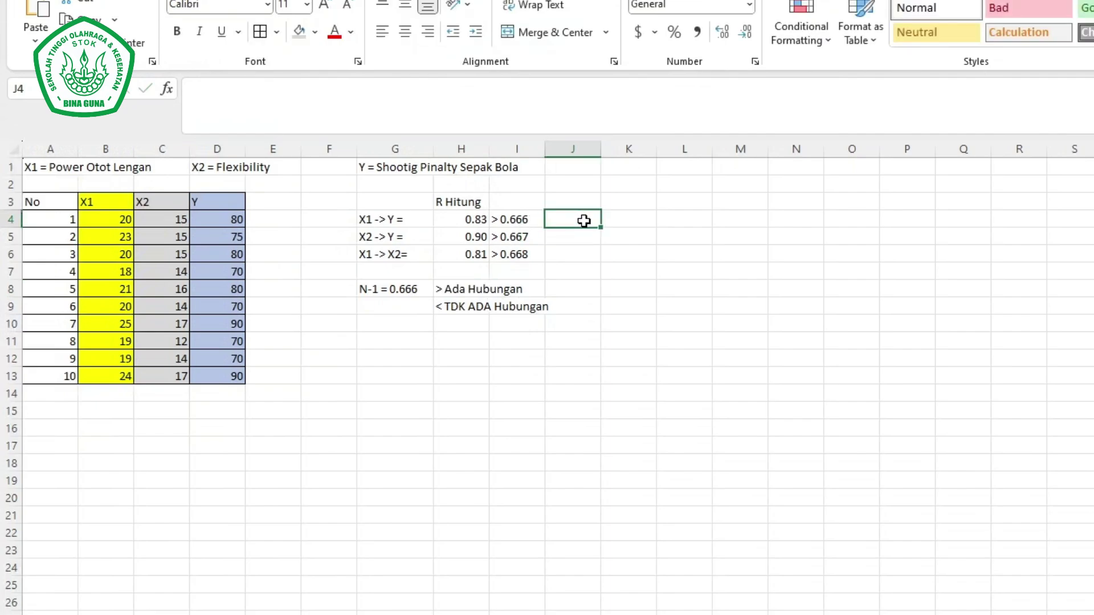
pyautogui.write('Ada Hubungan')
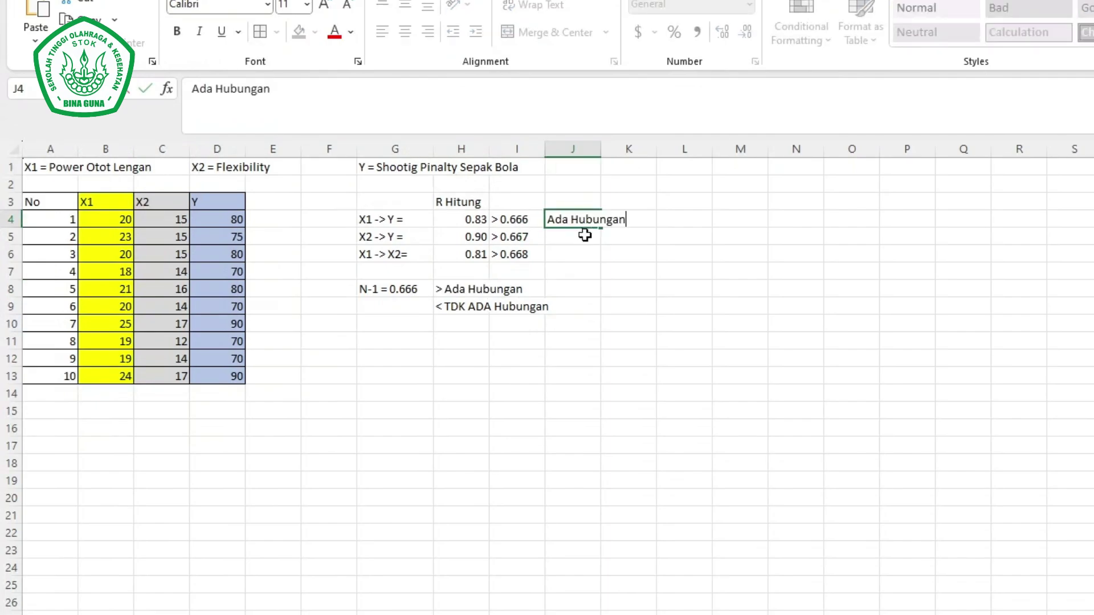
pyautogui.click(576, 240)
pyautogui.write('Ada Hubungan')
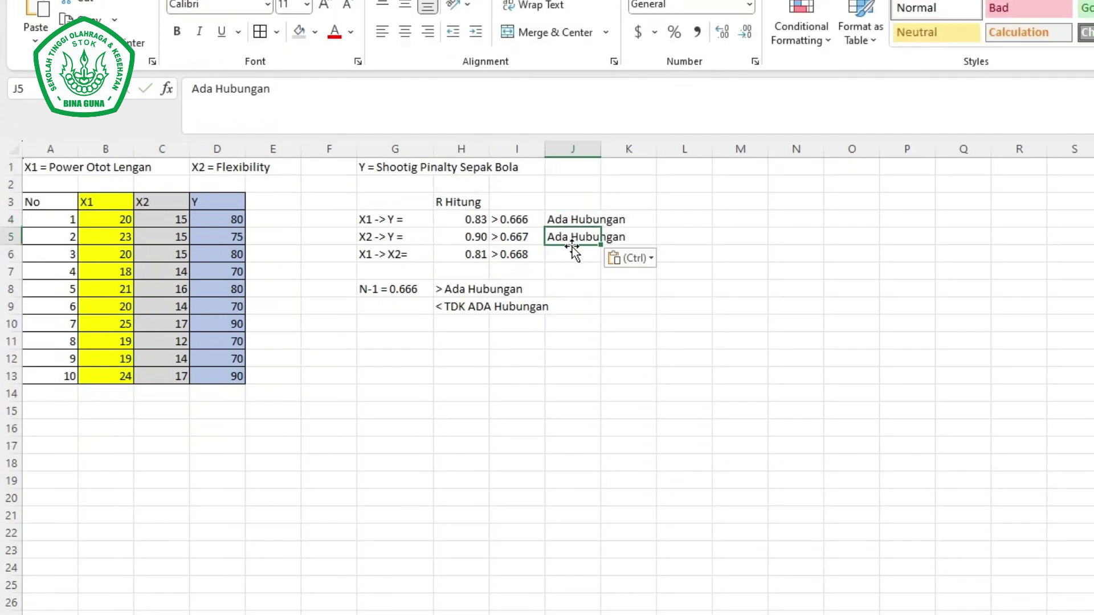
pyautogui.click(571, 251)
pyautogui.write('Ada Hubungan')
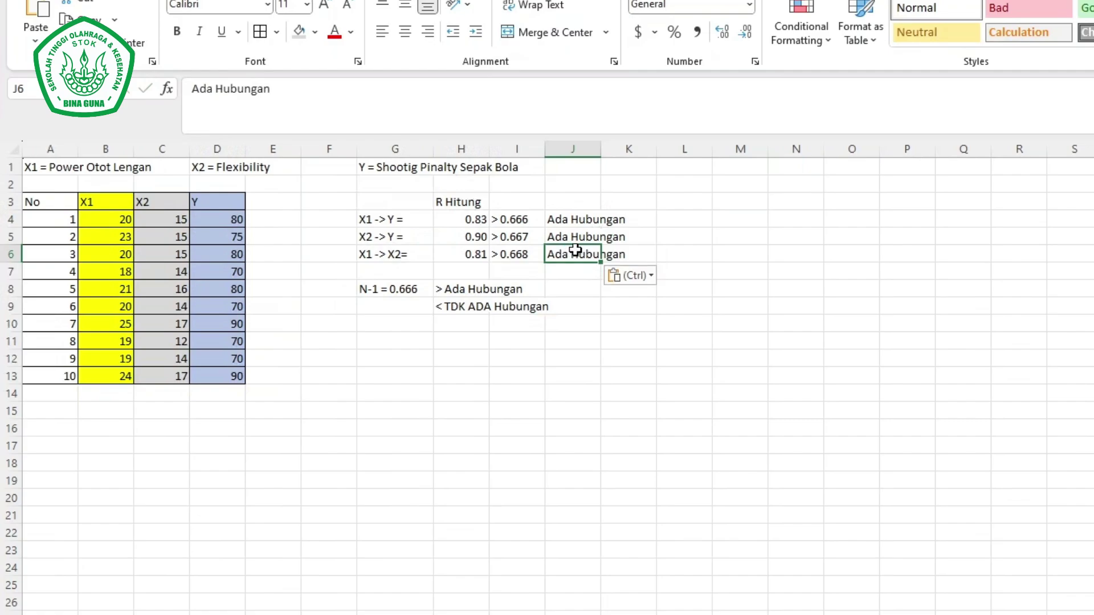
# Add the label "Total =" in cell G12 below the decision criteria
pyautogui.click(664, 250)
pyautogui.click(635, 235)
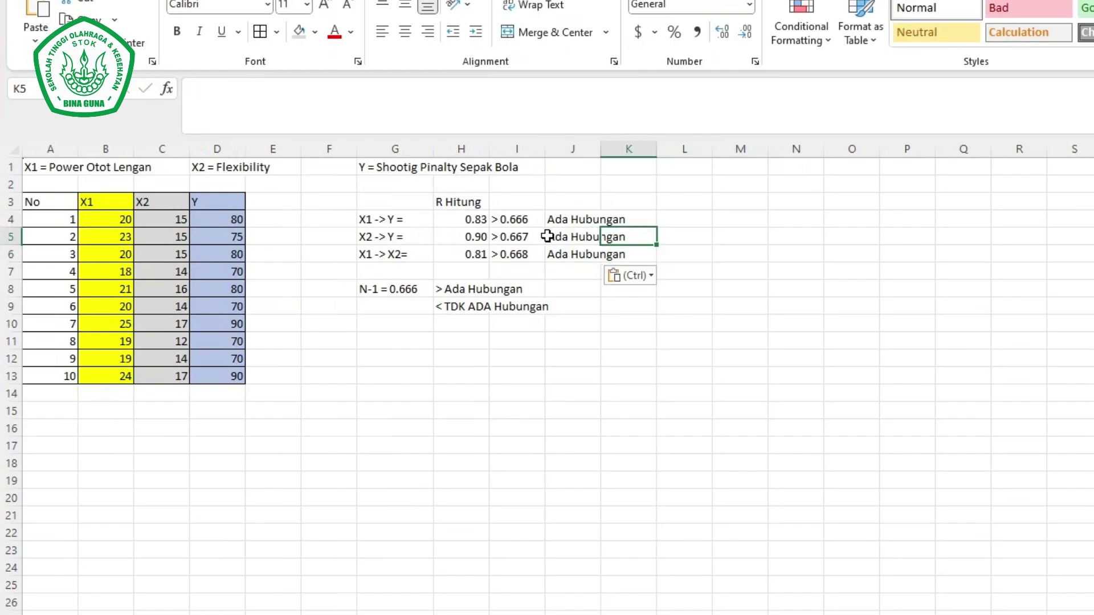
pyautogui.click(454, 203)
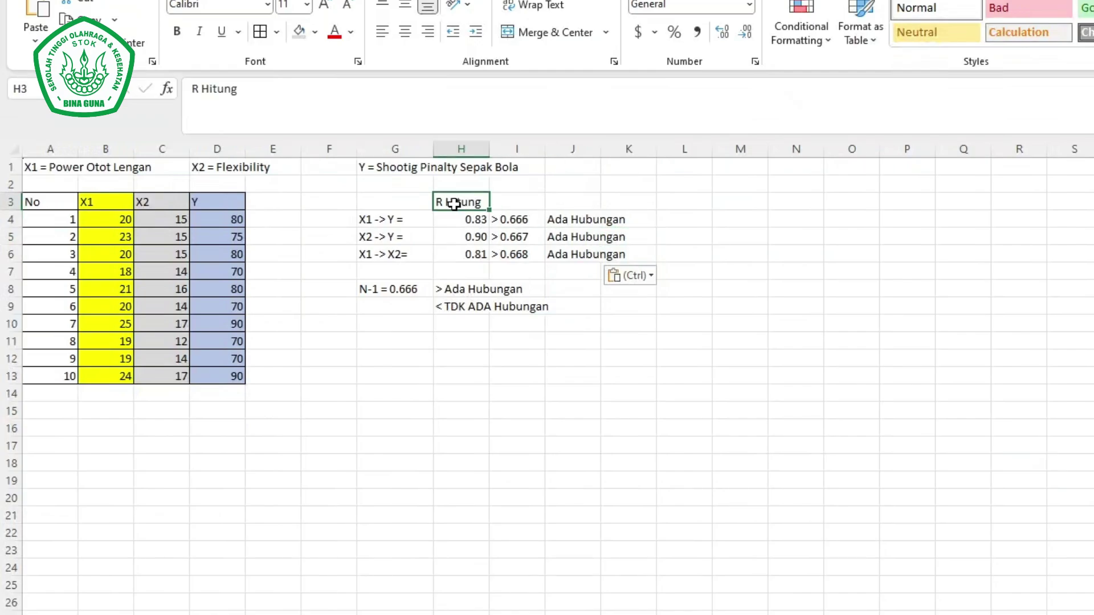
pyautogui.click(402, 290)
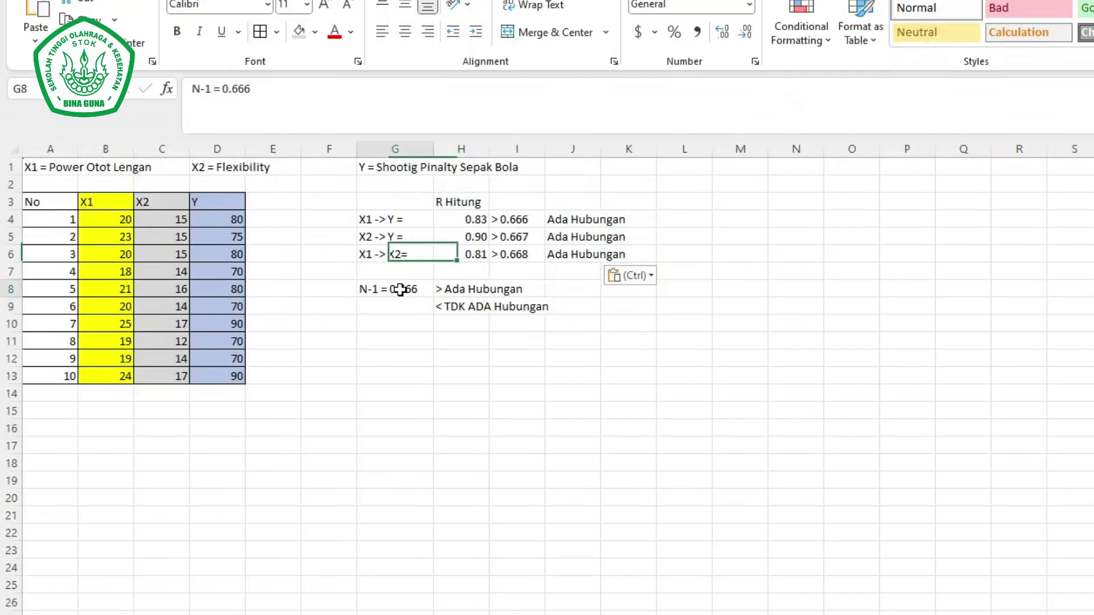
pyautogui.click(394, 356)
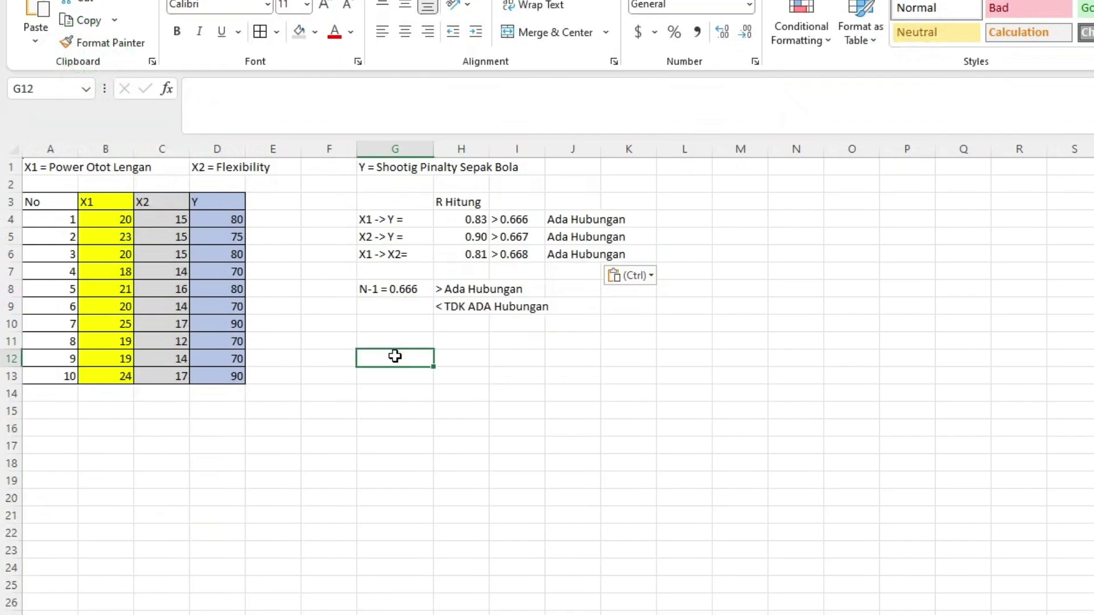
pyautogui.write('Total =')
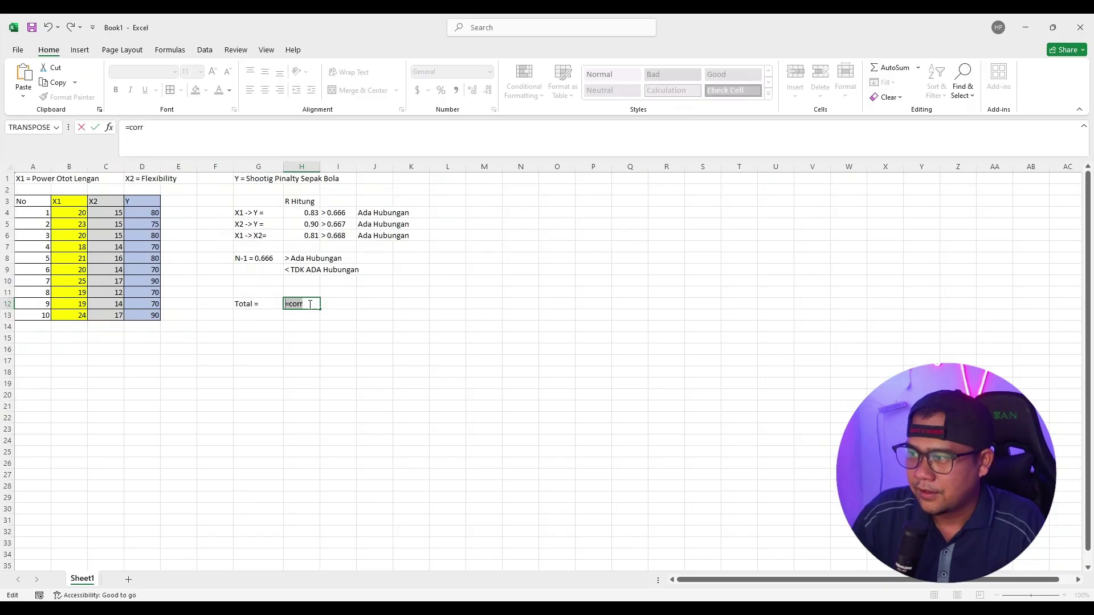
# Calculate the total correlation in H12 with the formula =CORREL(B4:B13,C4:C13*D4:D13)
pyautogui.moveTo(309, 304); pyautogui.dragTo(282, 304)
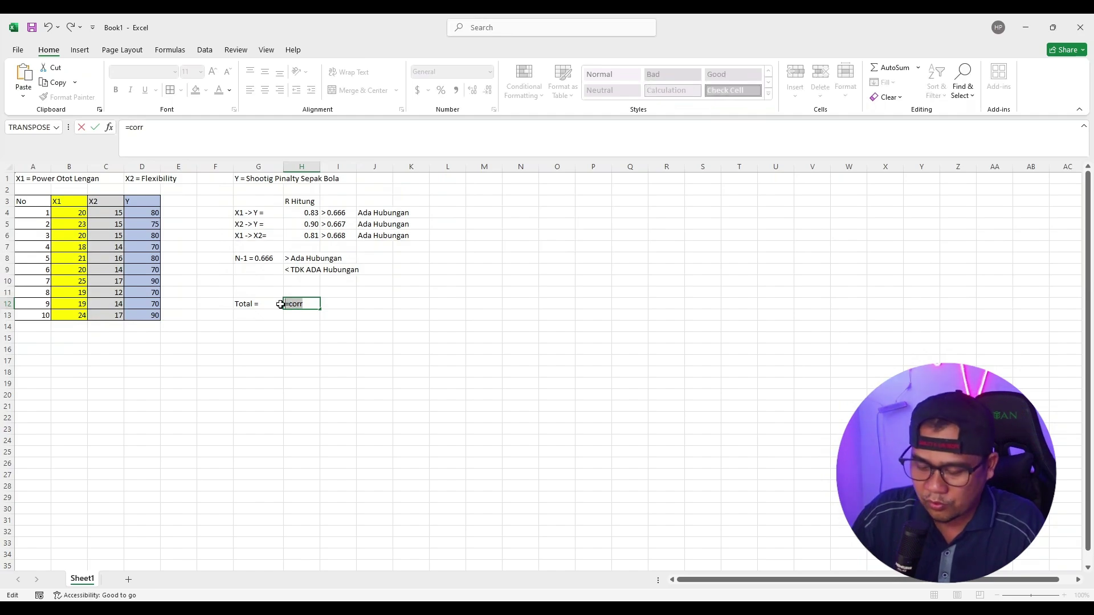
pyautogui.press('BackSpace')
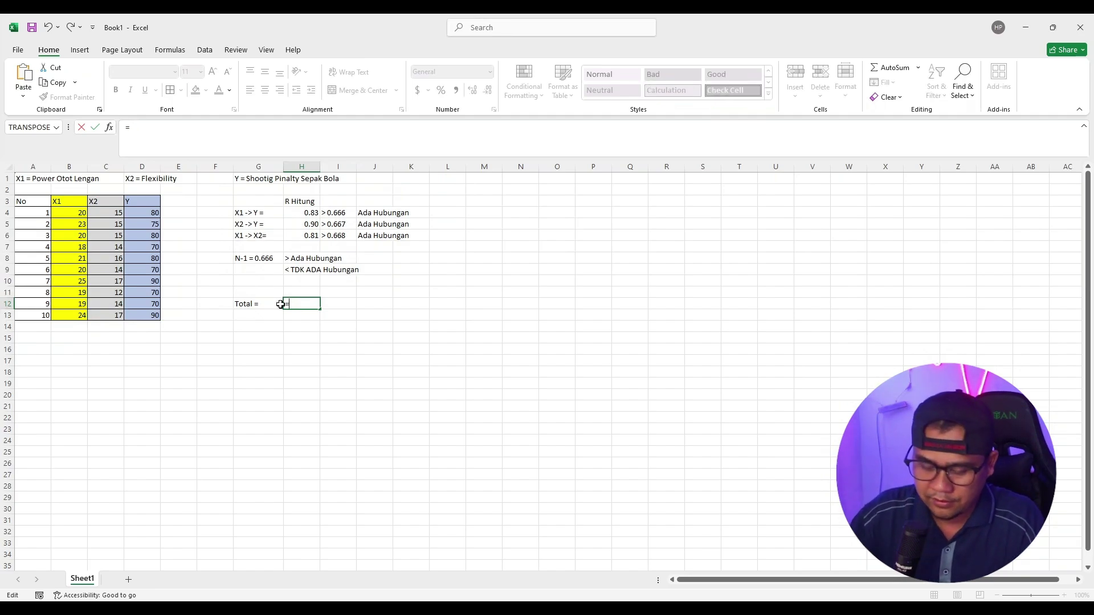
pyautogui.write('corr')
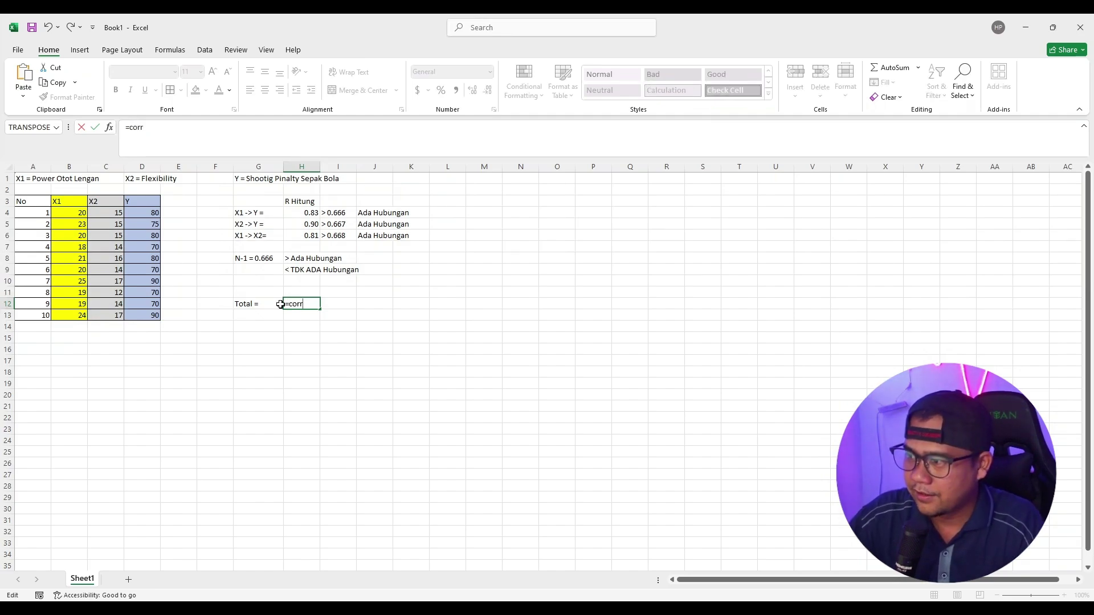
pyautogui.doubleClick(312, 319)
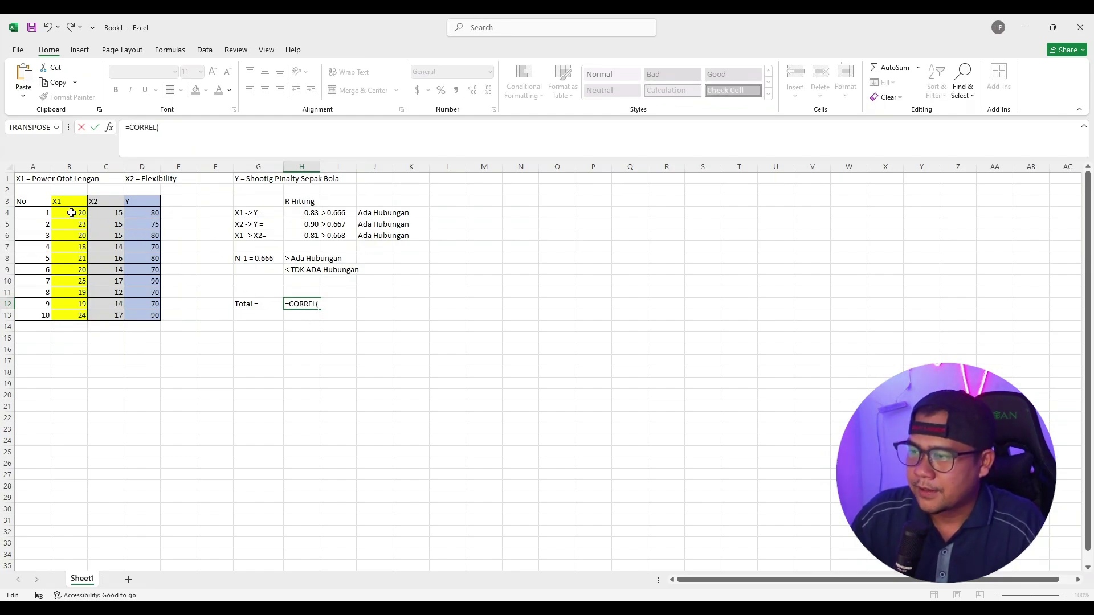
pyautogui.click(71, 212)
pyautogui.moveTo(72, 212); pyautogui.dragTo(67, 299)
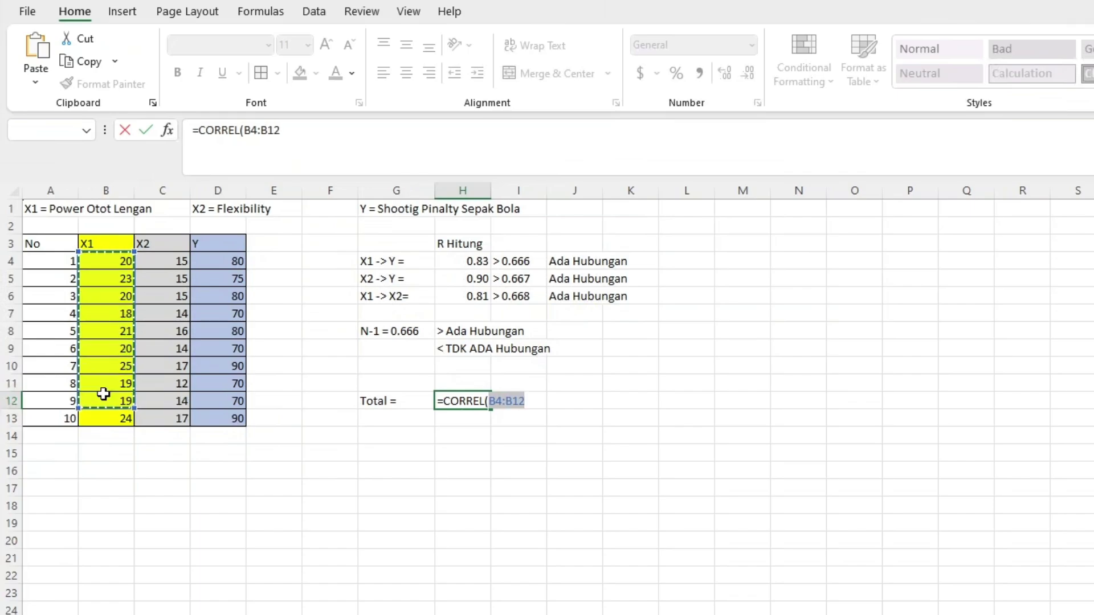
pyautogui.moveTo(103, 394); pyautogui.dragTo(103, 418)
pyautogui.write(',')
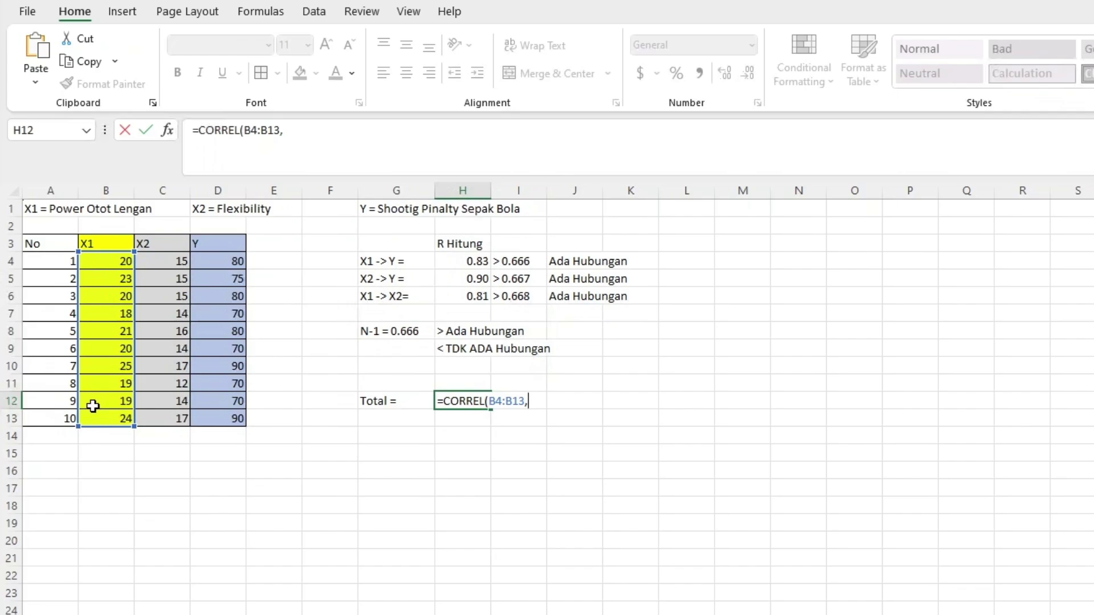
pyautogui.click(163, 263)
pyautogui.moveTo(163, 263); pyautogui.dragTo(163, 419)
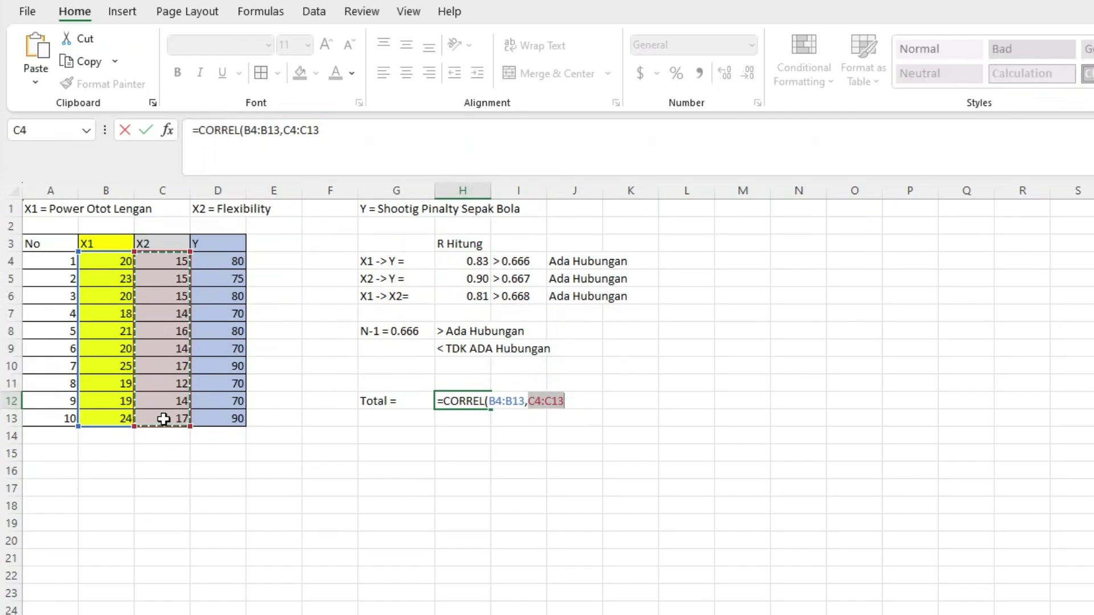
pyautogui.write('*')
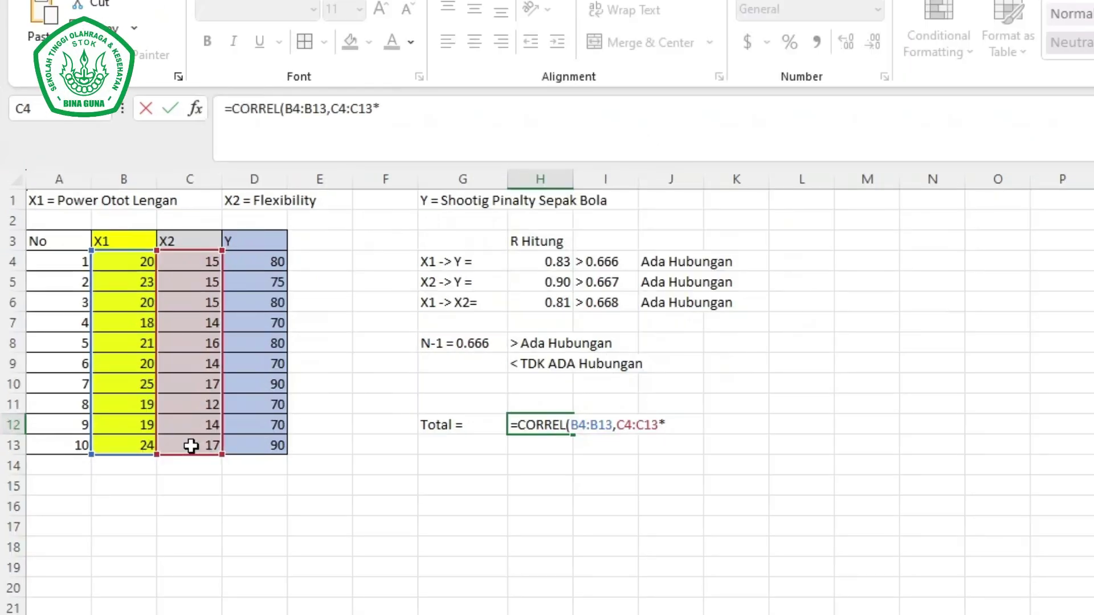
pyautogui.moveTo(281, 260); pyautogui.dragTo(276, 448)
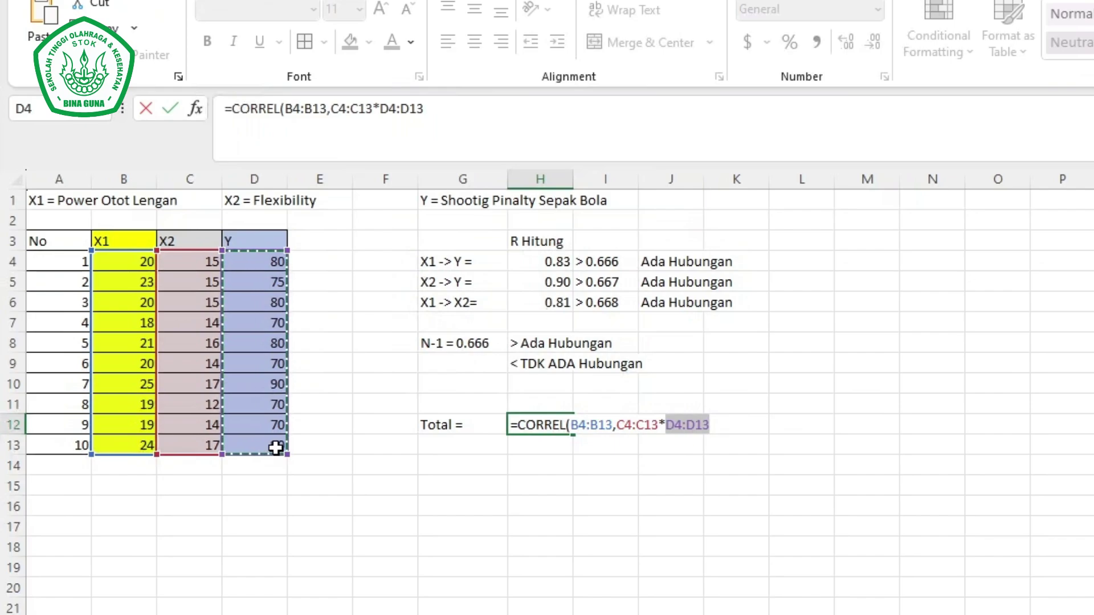
pyautogui.press('Return')
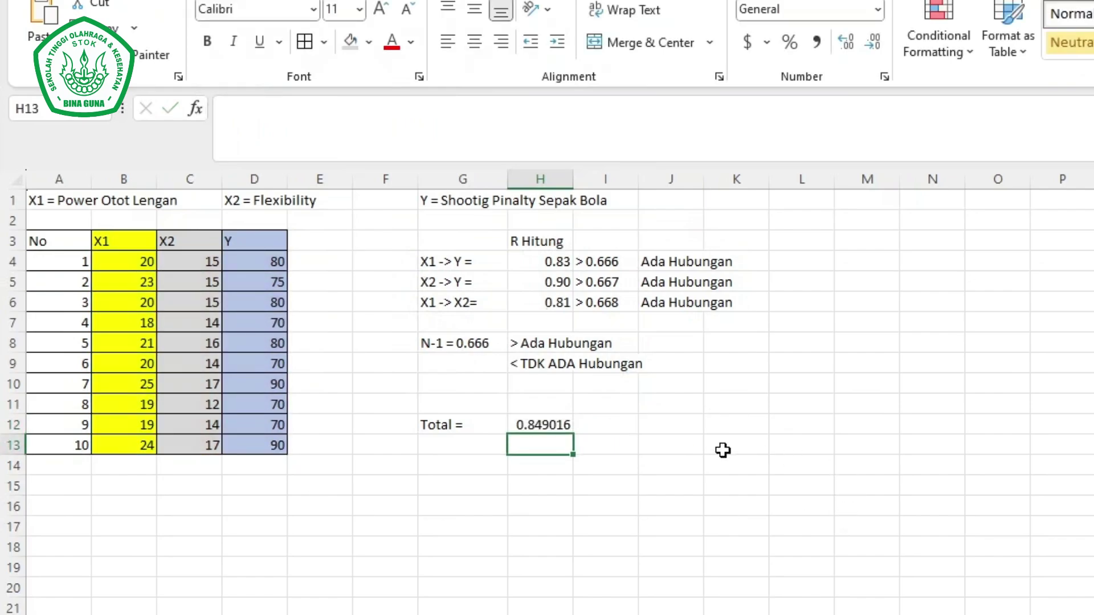
# Add the heading "X1, X2 dan Y" in cell H11 above the total correlation
pyautogui.click(547, 422)
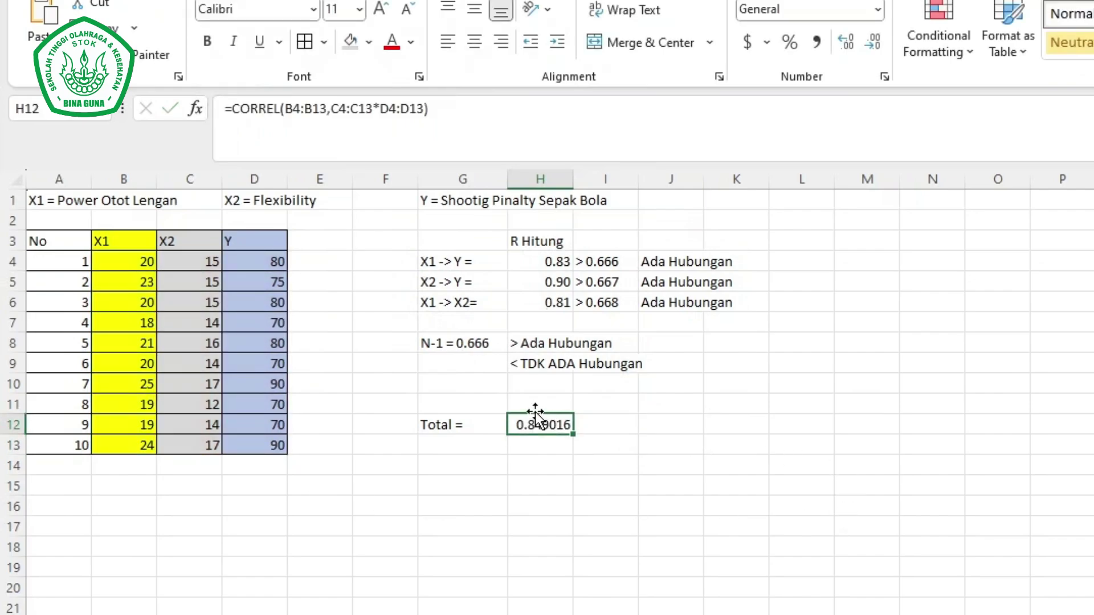
pyautogui.click(539, 403)
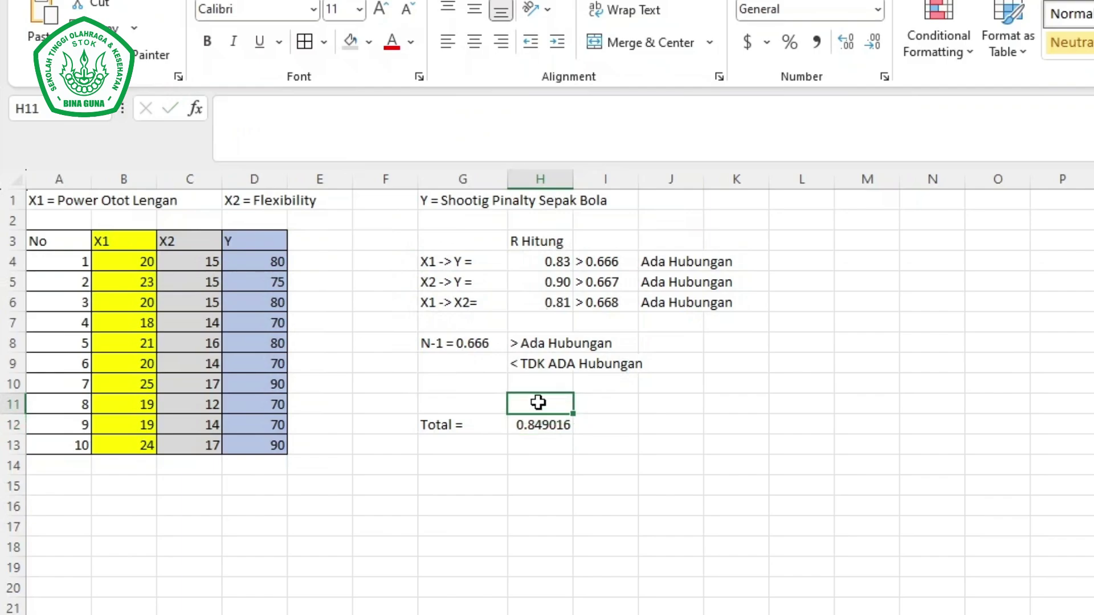
pyautogui.write('X1,')
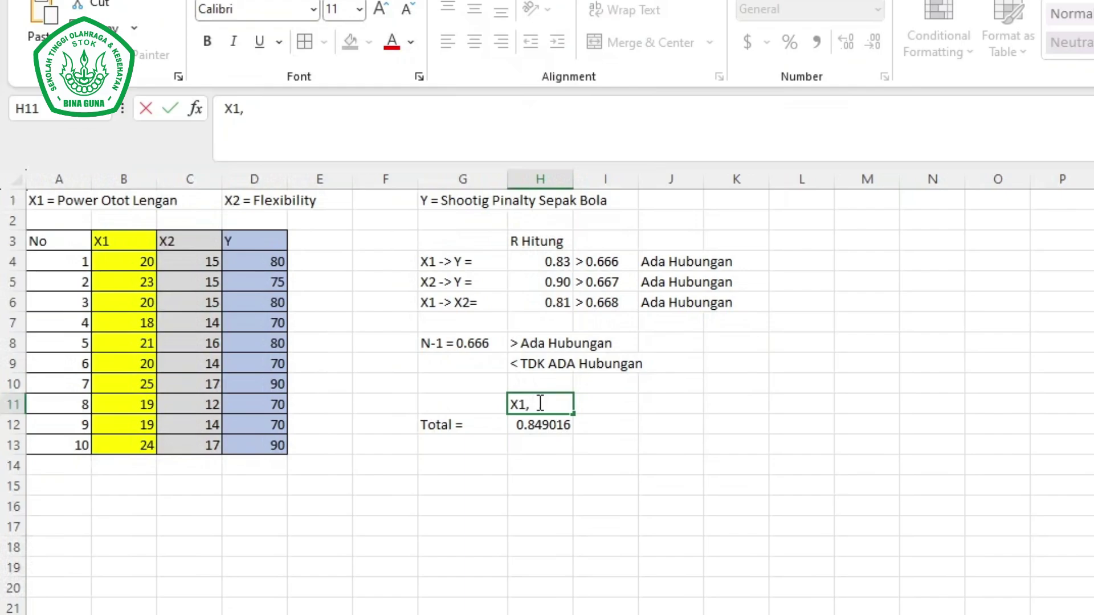
pyautogui.write(' X2 dan Y')
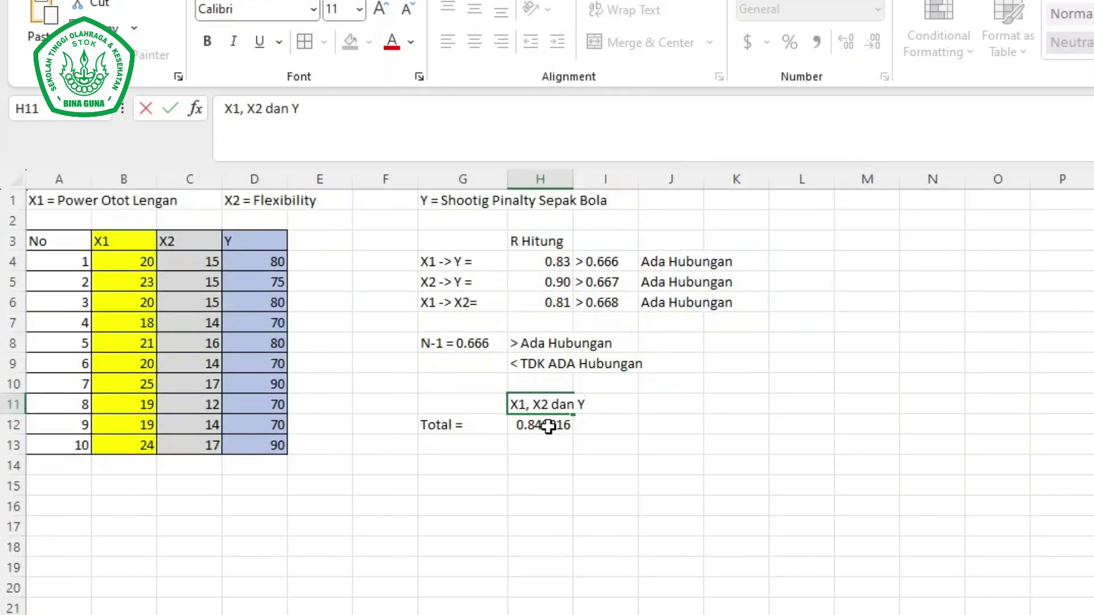
pyautogui.click(548, 424)
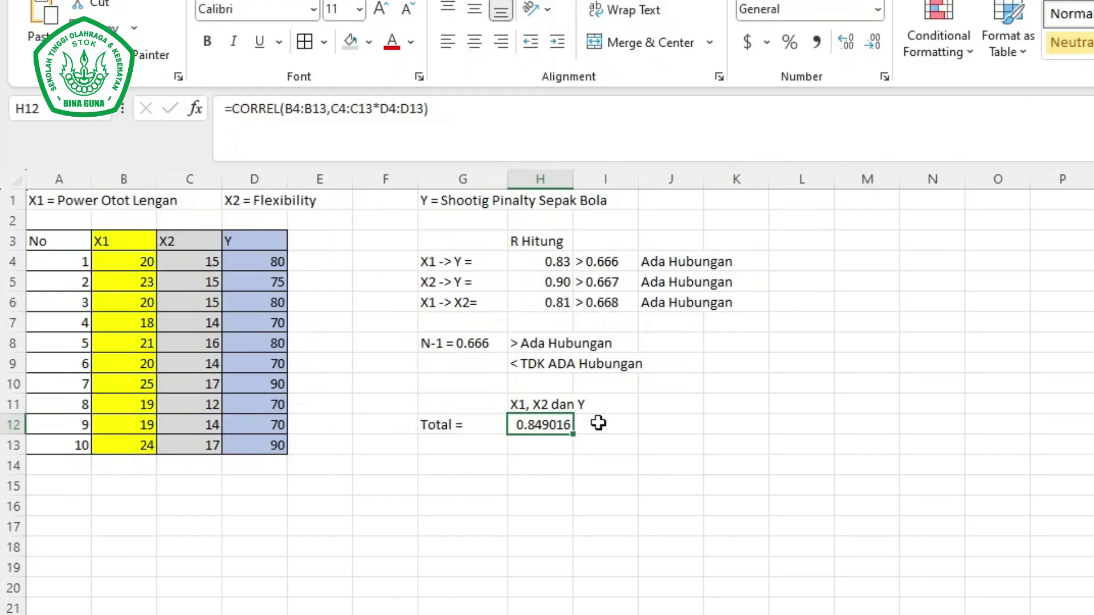
# Copy the comparison "> 0.666" from cell I4 into I12 beside the total correlation
pyautogui.click(557, 439)
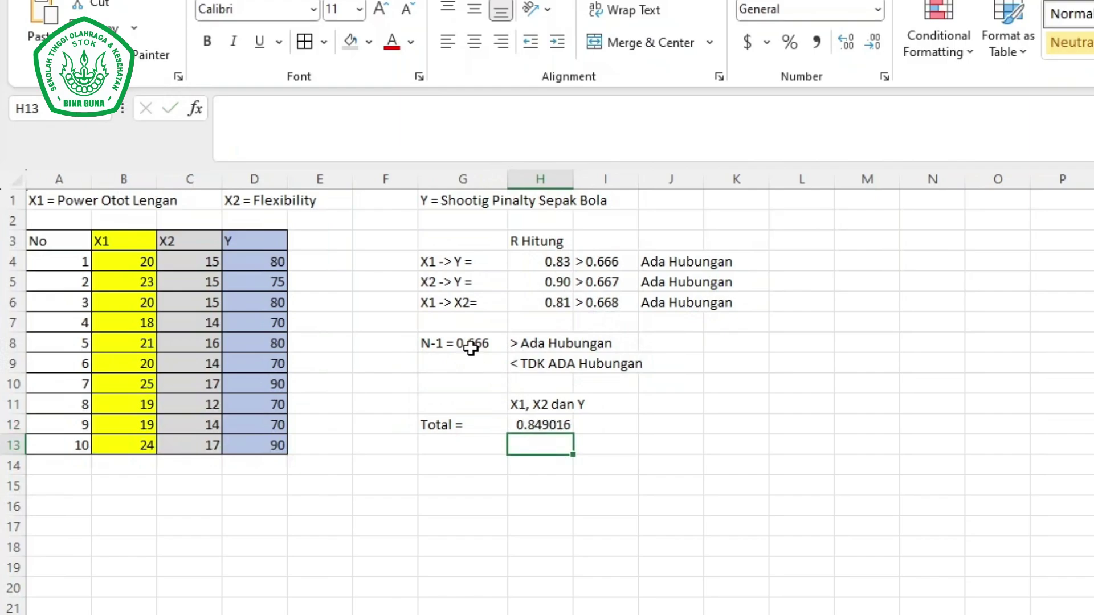
pyautogui.click(489, 345)
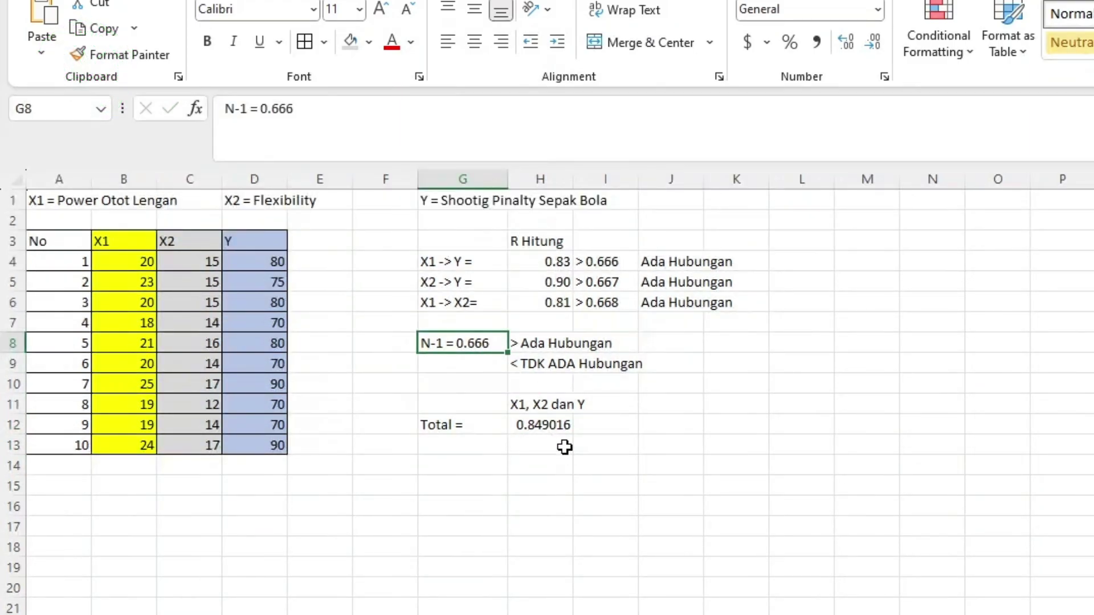
pyautogui.click(619, 429)
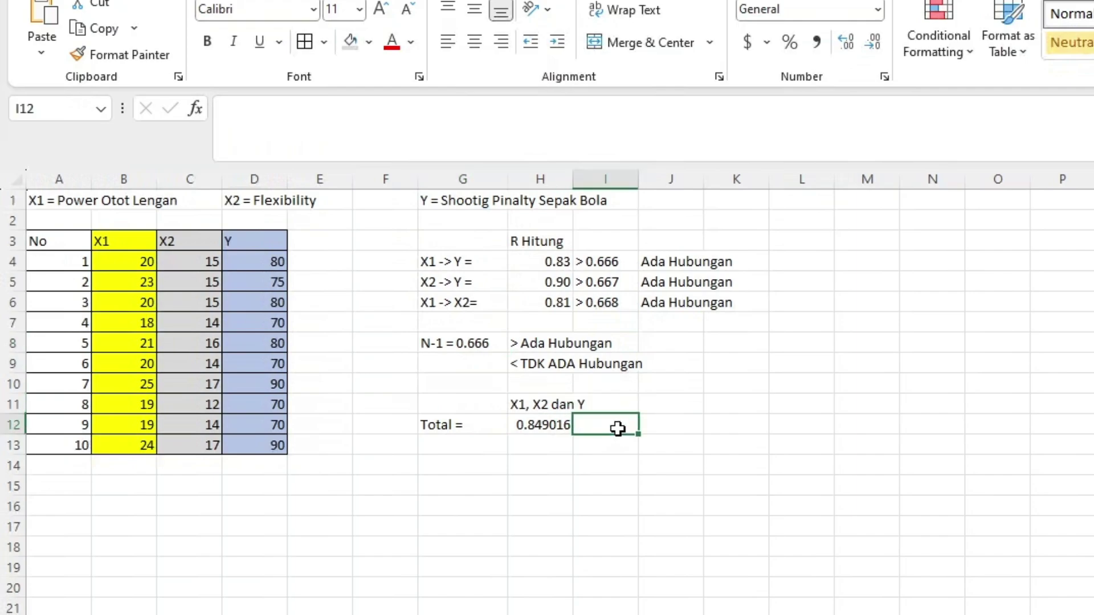
pyautogui.click(612, 261)
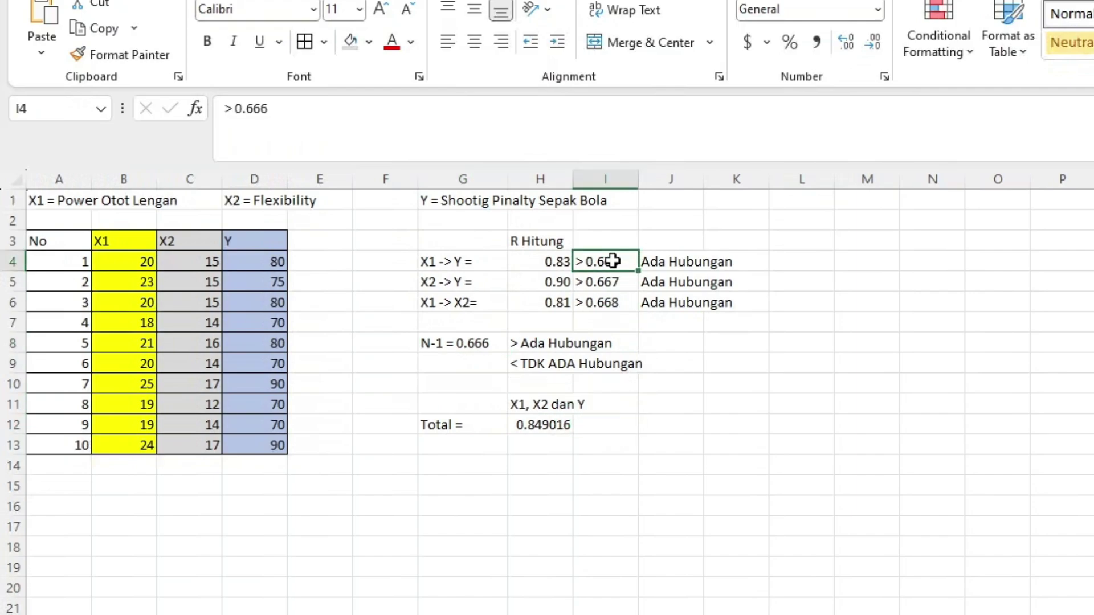
pyautogui.hotkey('ctrl', 'c')
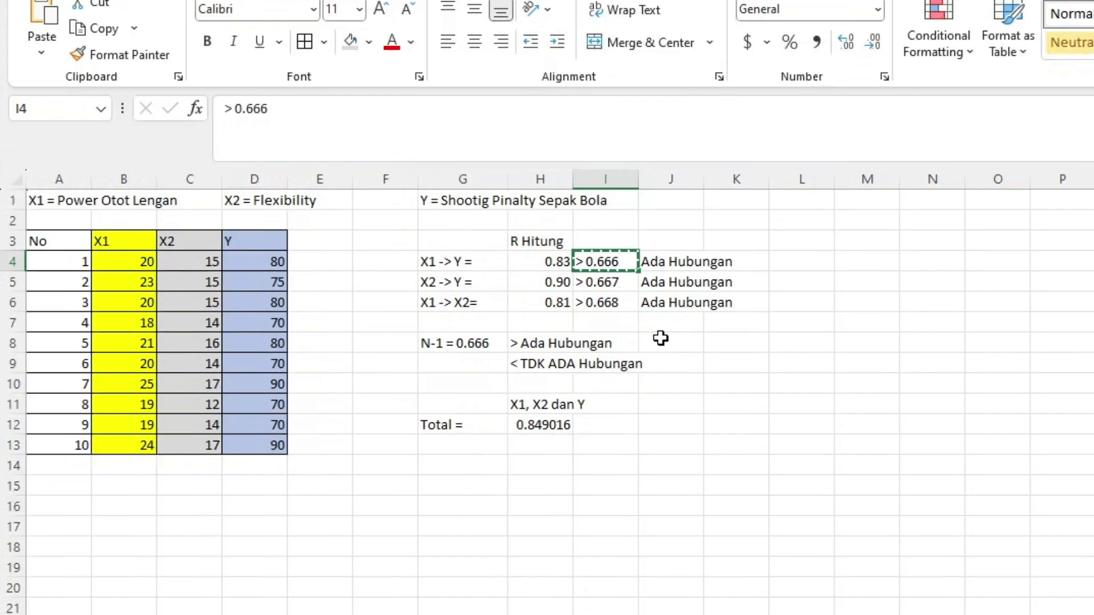
pyautogui.click(606, 427)
pyautogui.hotkey('ctrl', 'v')
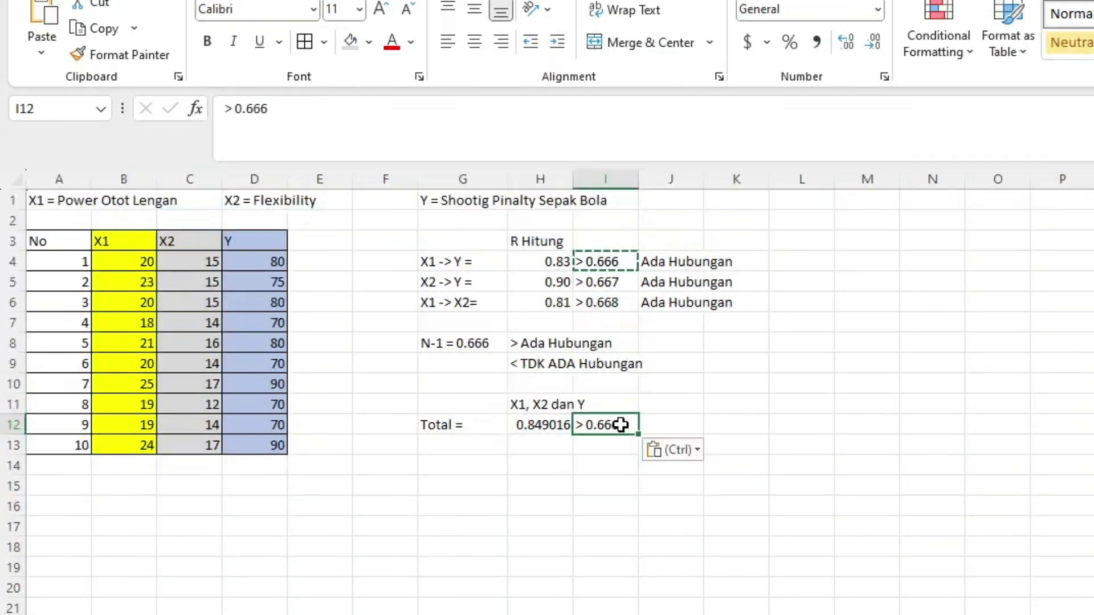
# Copy the conclusion "Ada Hubungan" from cell J4 into J12 for the total correlation
pyautogui.click(673, 428)
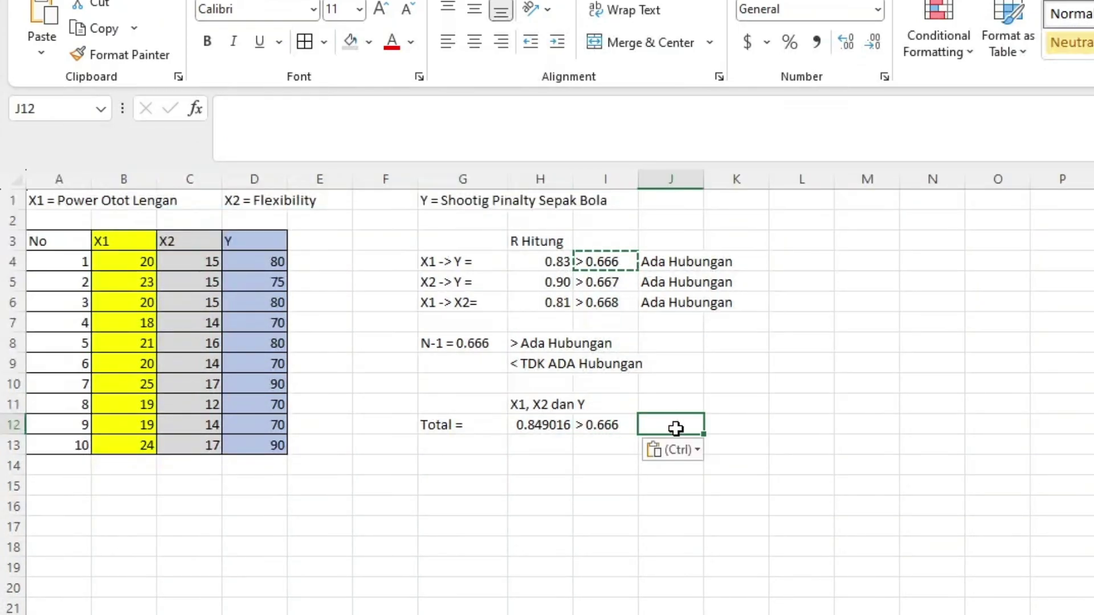
pyautogui.click(679, 269)
pyautogui.hotkey('ctrl', 'c')
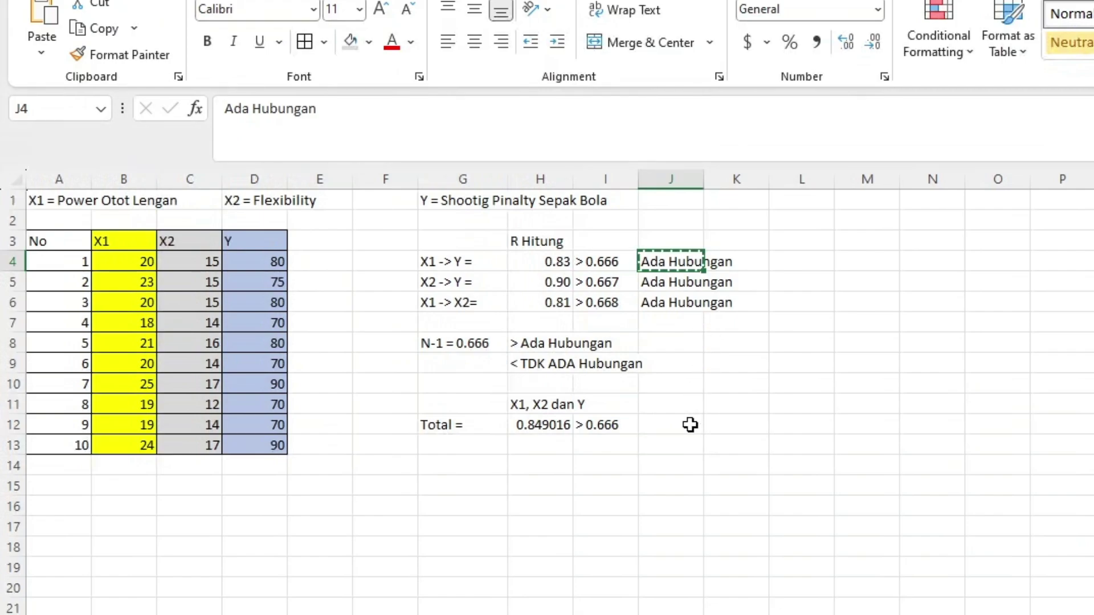
pyautogui.click(690, 425)
pyautogui.hotkey('ctrl', 'v')
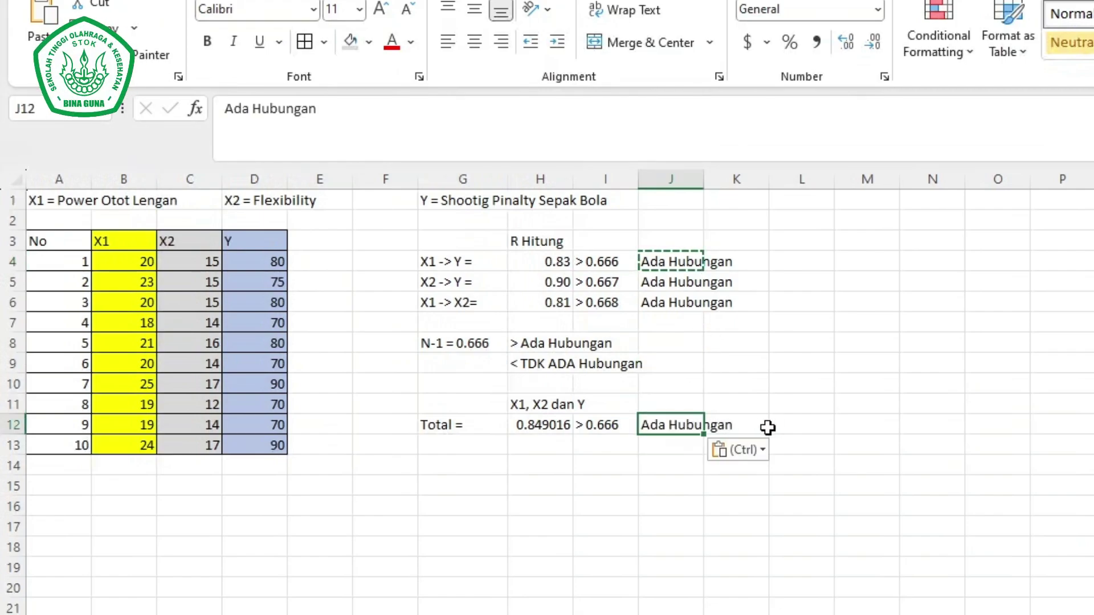
pyautogui.click(767, 427)
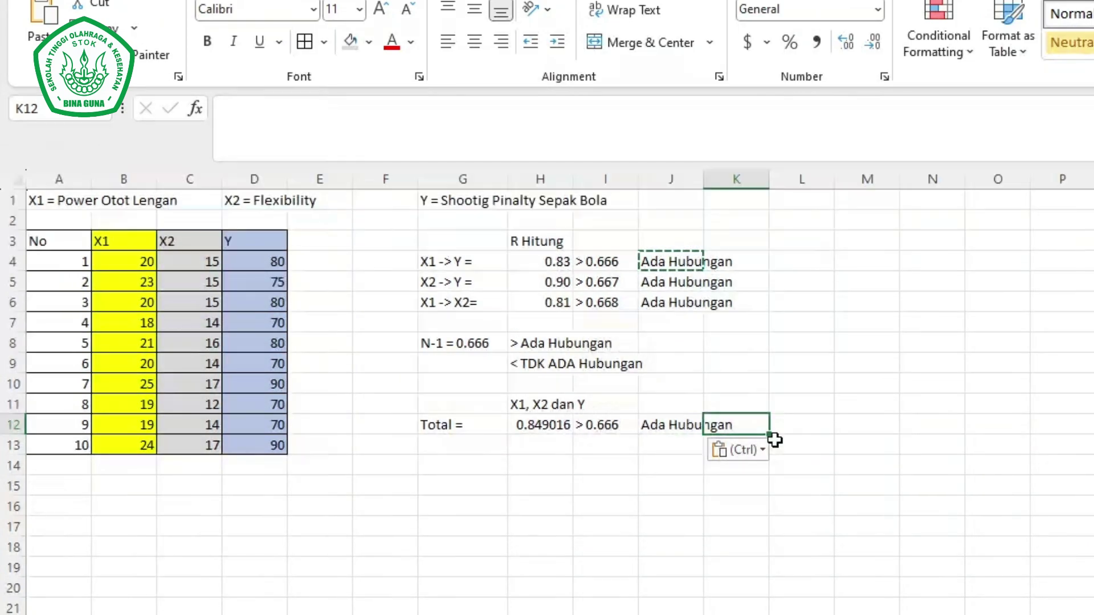